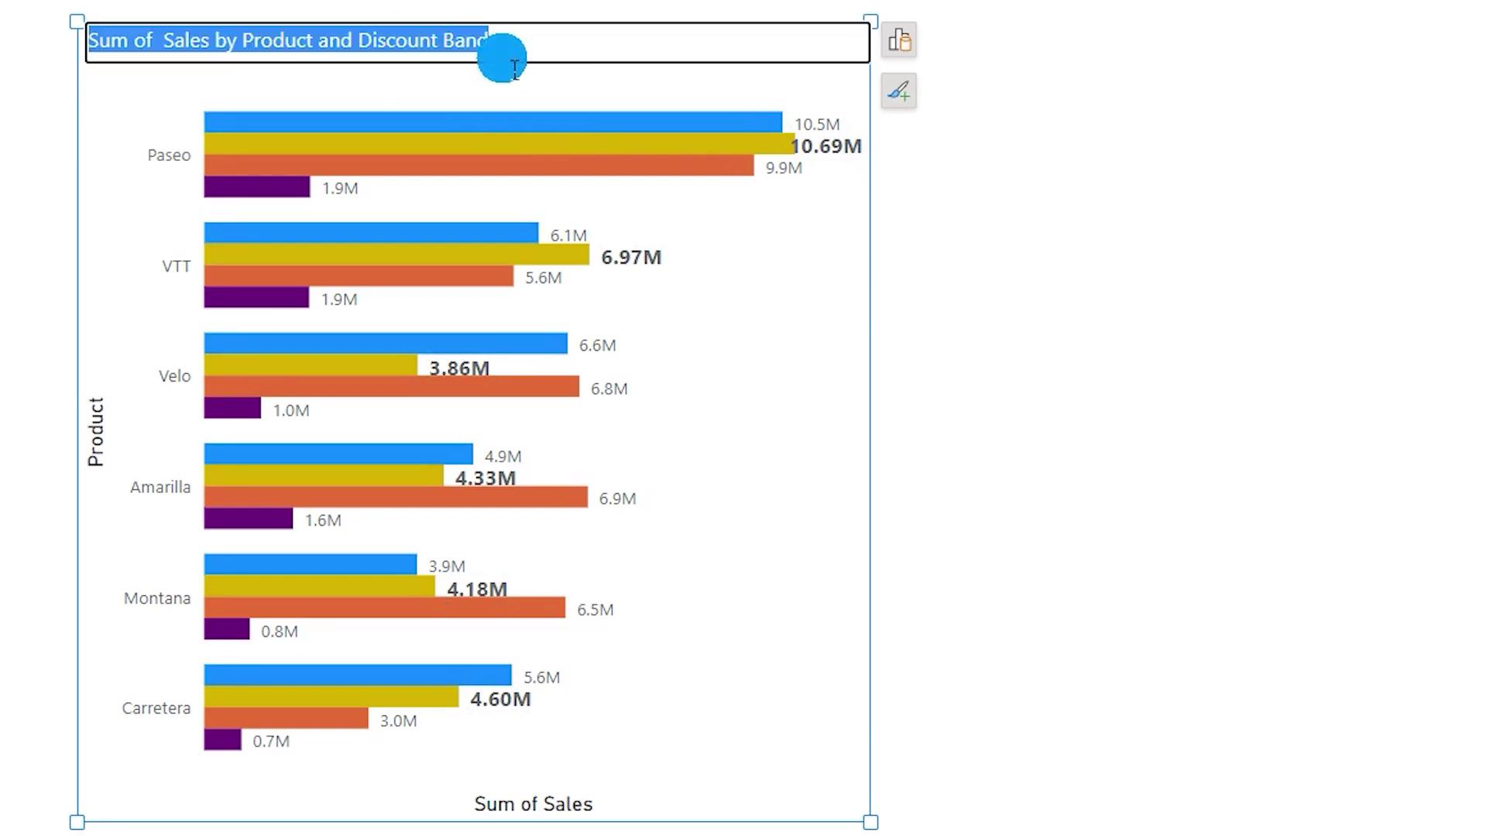
Step: Open the fill colour palette for the Low discount band bars
{"action": "left_click", "coordinate": [727, 146]}
{"action": "right_click", "coordinate": [733, 144]}
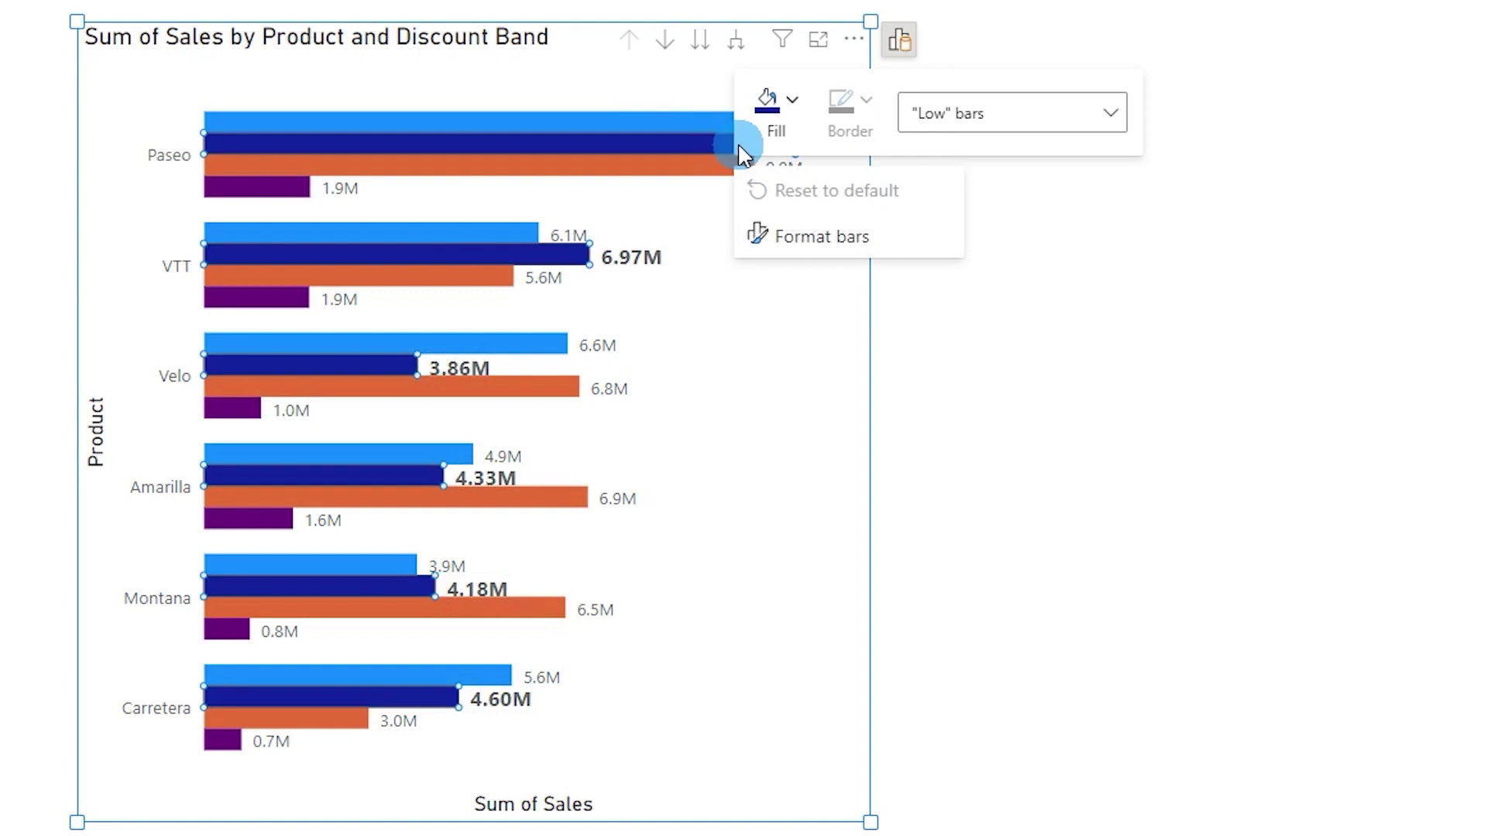
{"action": "left_click", "coordinate": [792, 116]}
{"action": "left_click", "coordinate": [794, 120]}
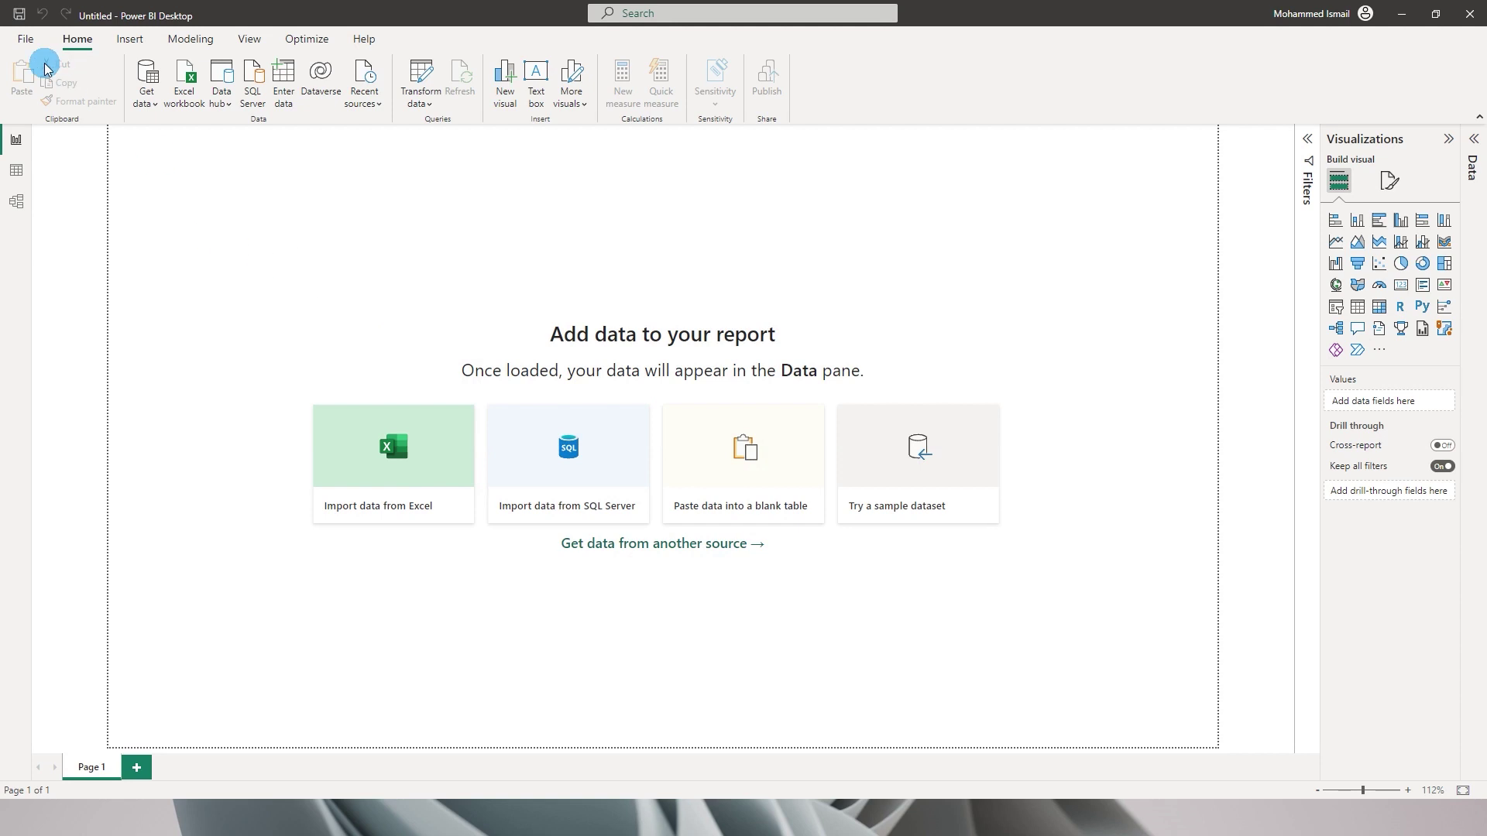
Step: Enable the On-object interaction preview feature in Options and acknowledge the restart prompt
{"action": "left_click", "coordinate": [28, 41]}
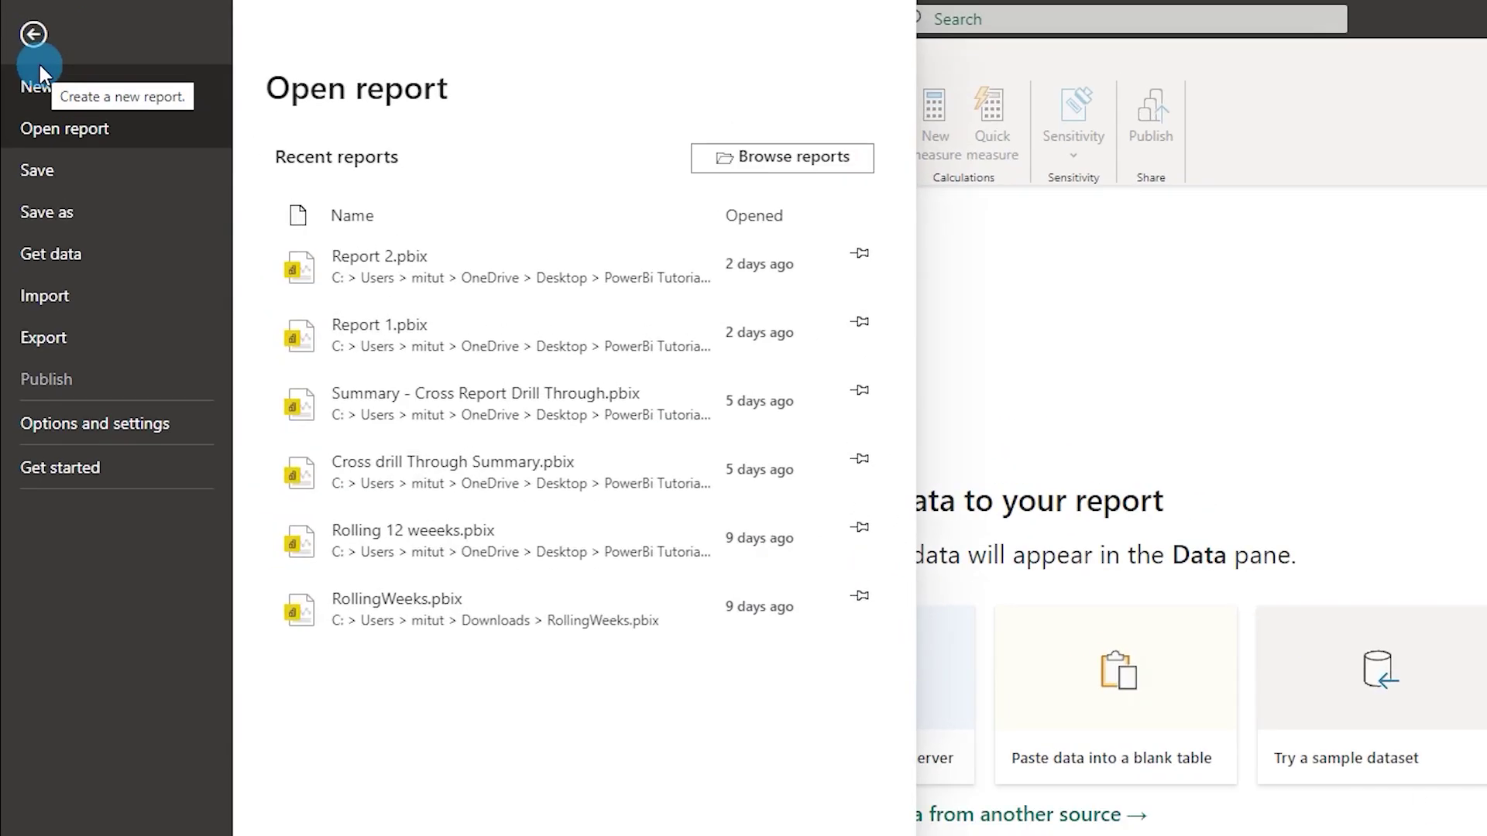
{"action": "left_click", "coordinate": [127, 420]}
{"action": "left_click", "coordinate": [343, 166]}
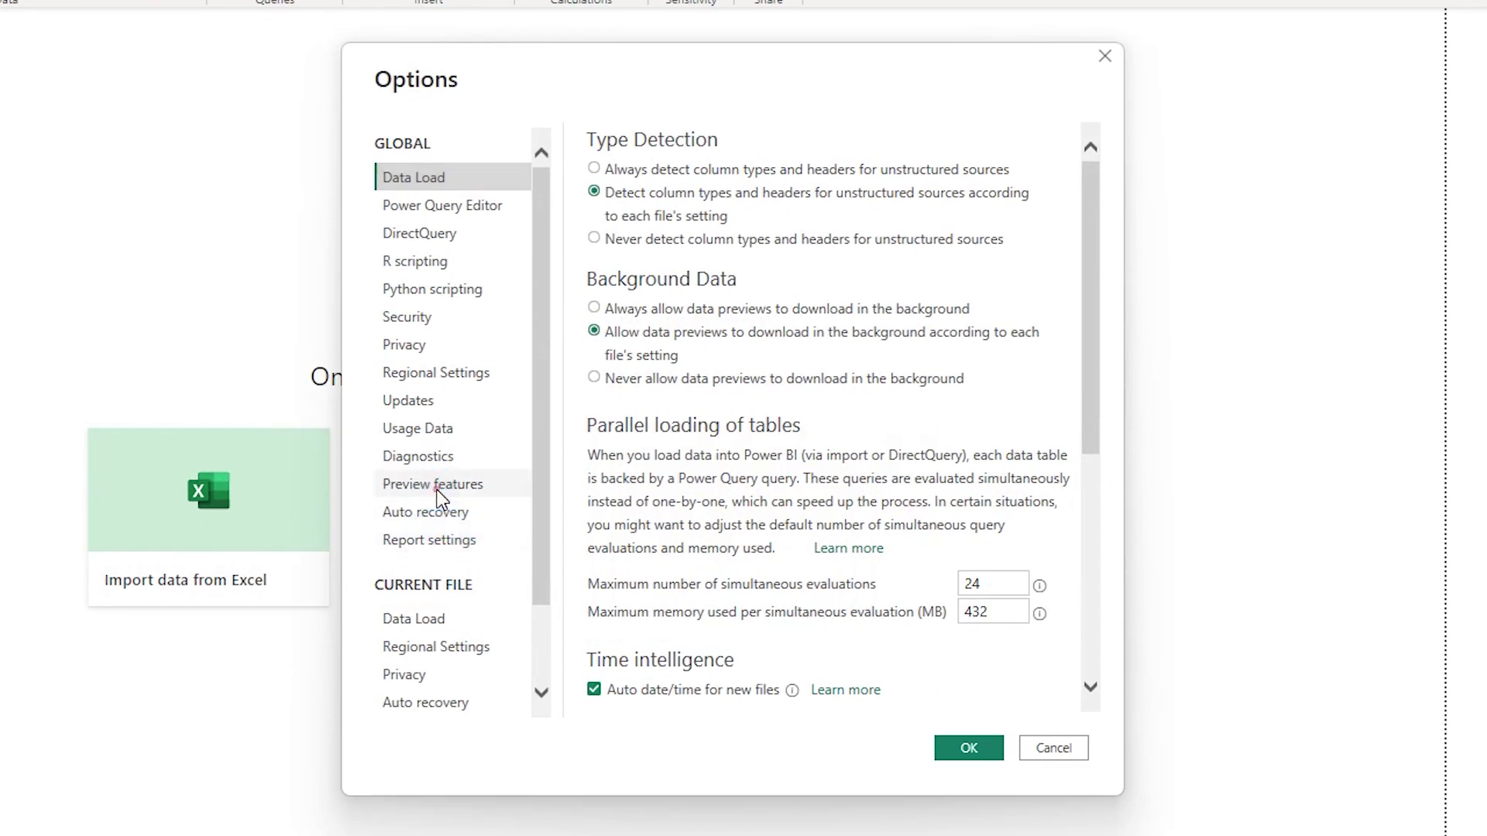
{"action": "left_click", "coordinate": [631, 575]}
{"action": "scroll", "coordinate": [1266, 535], "scroll_direction": "down", "scroll_amount": 2}
{"action": "left_click", "coordinate": [666, 666]}
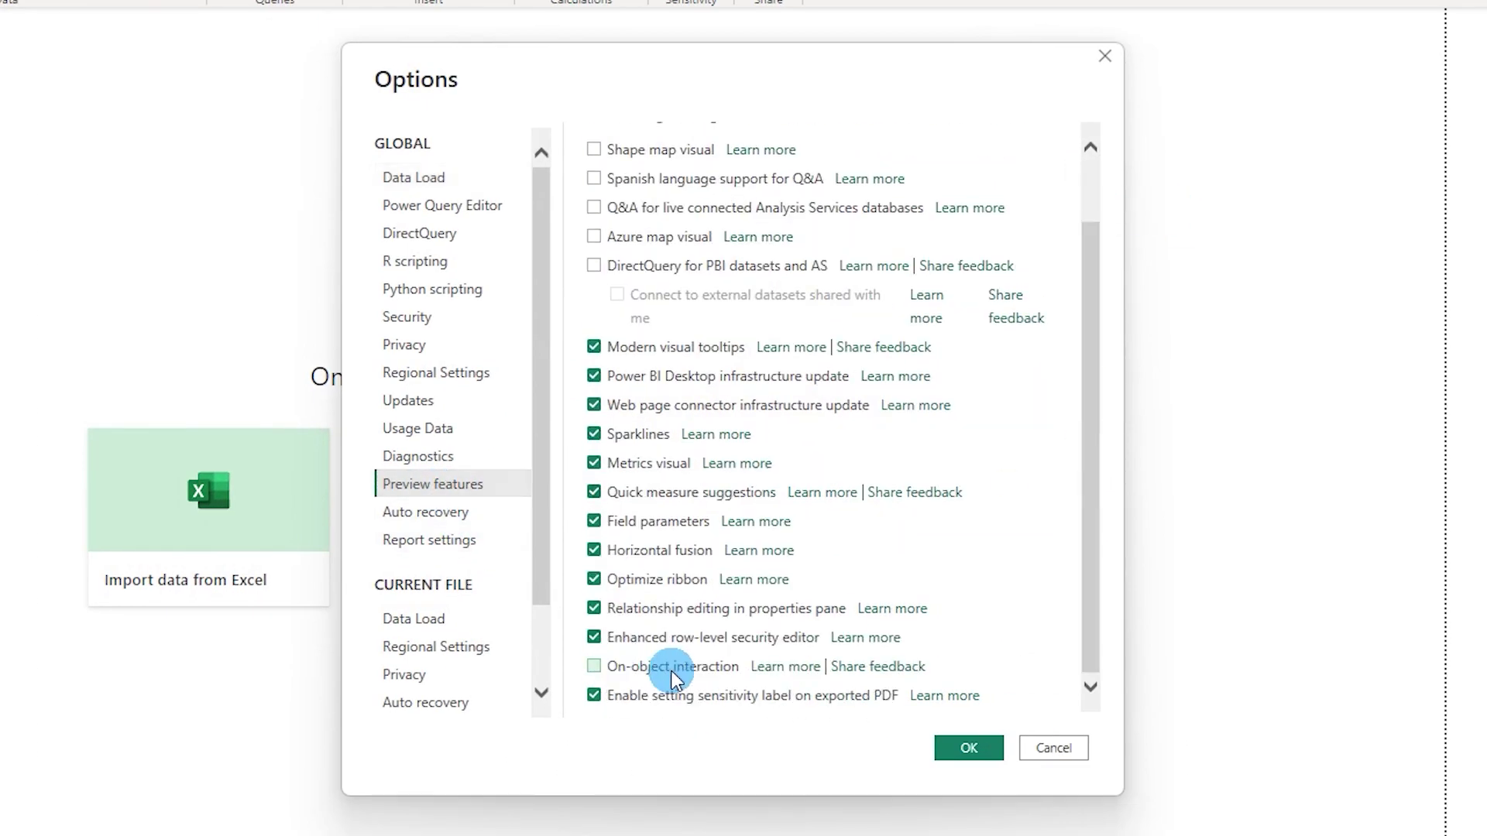
{"action": "left_click", "coordinate": [594, 667]}
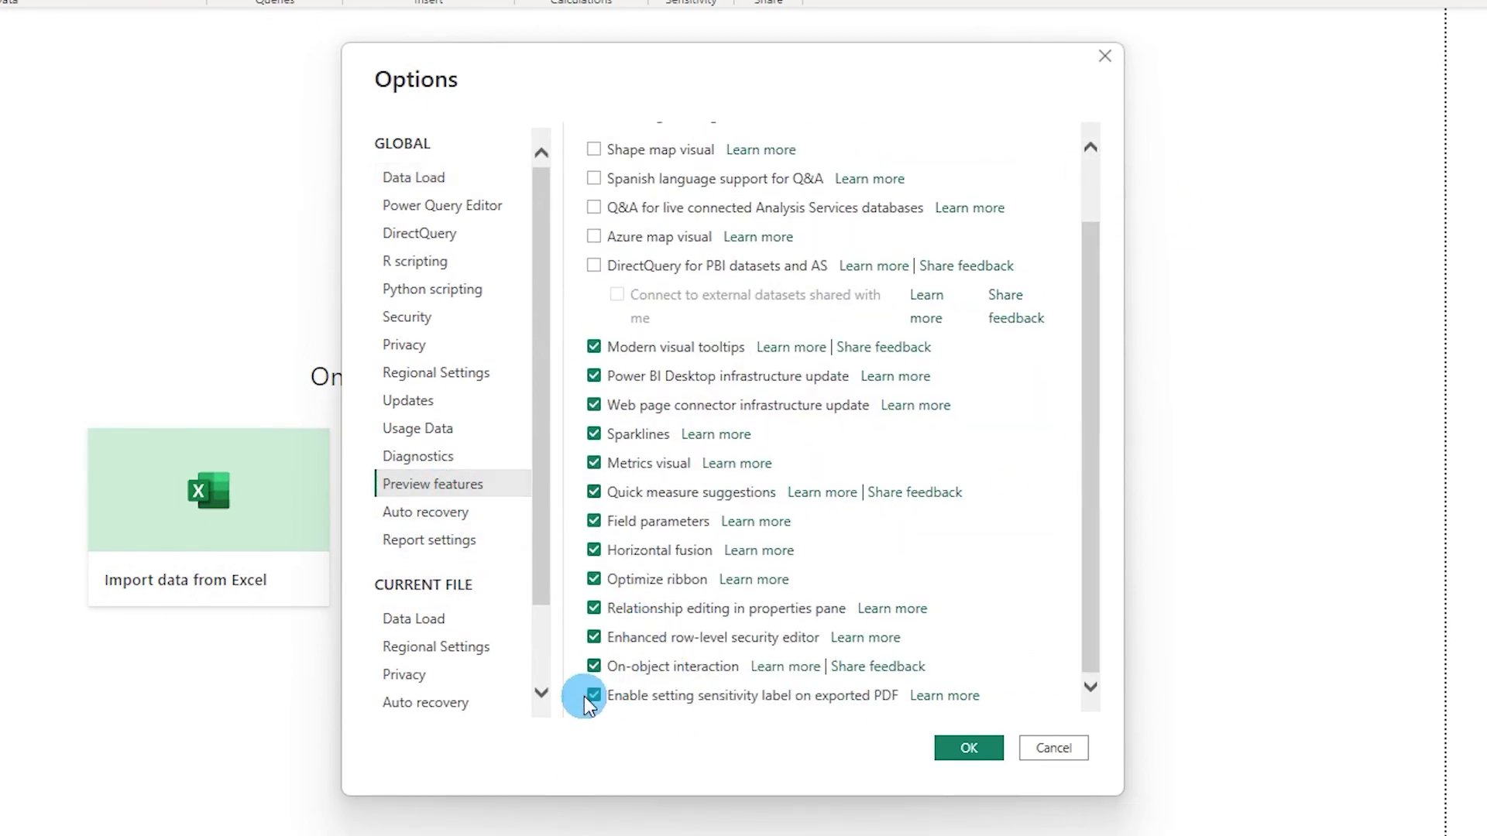
{"action": "left_click", "coordinate": [965, 752]}
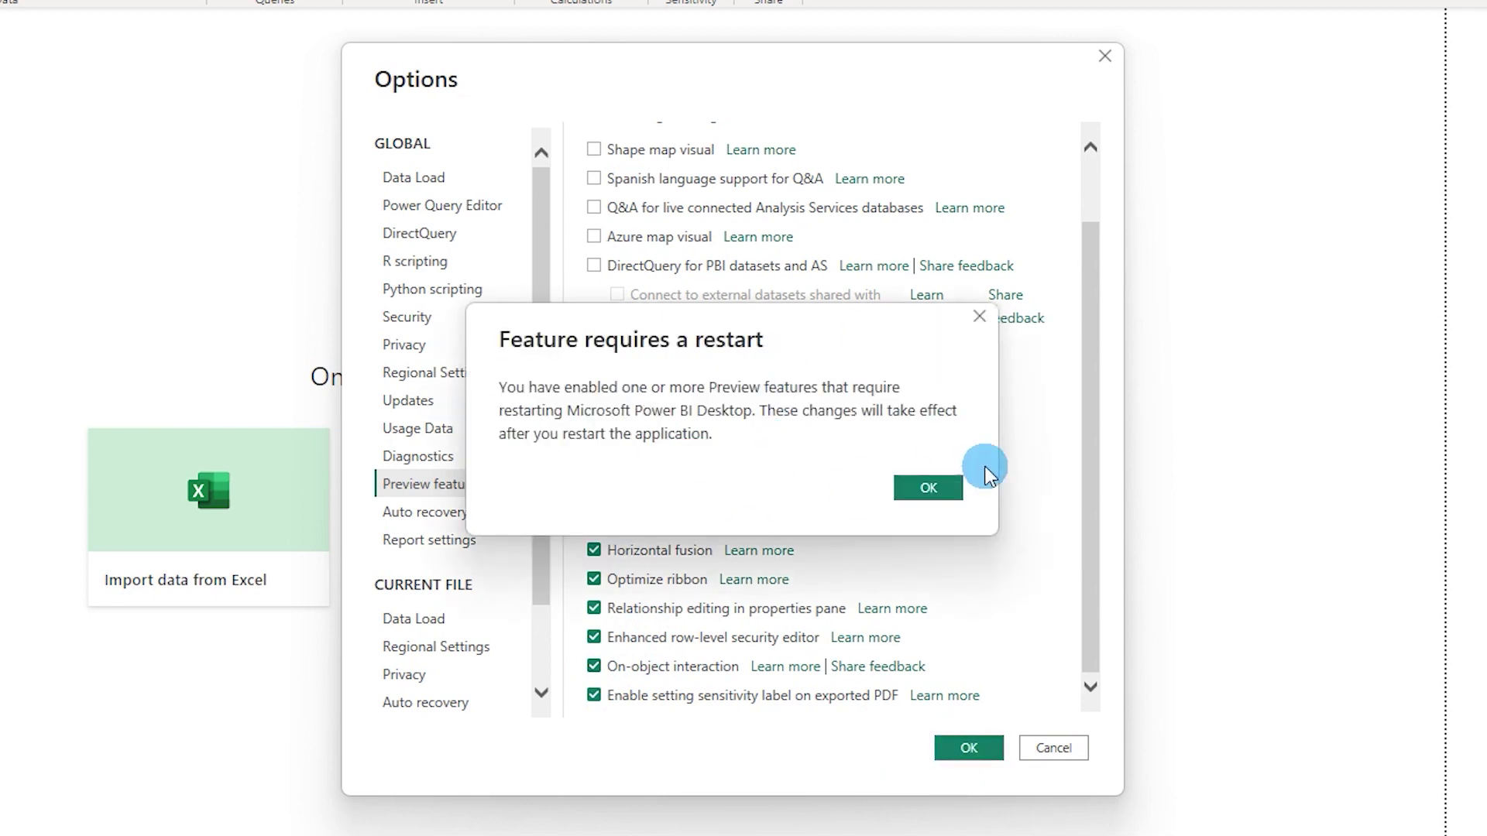
{"action": "left_click", "coordinate": [928, 488]}
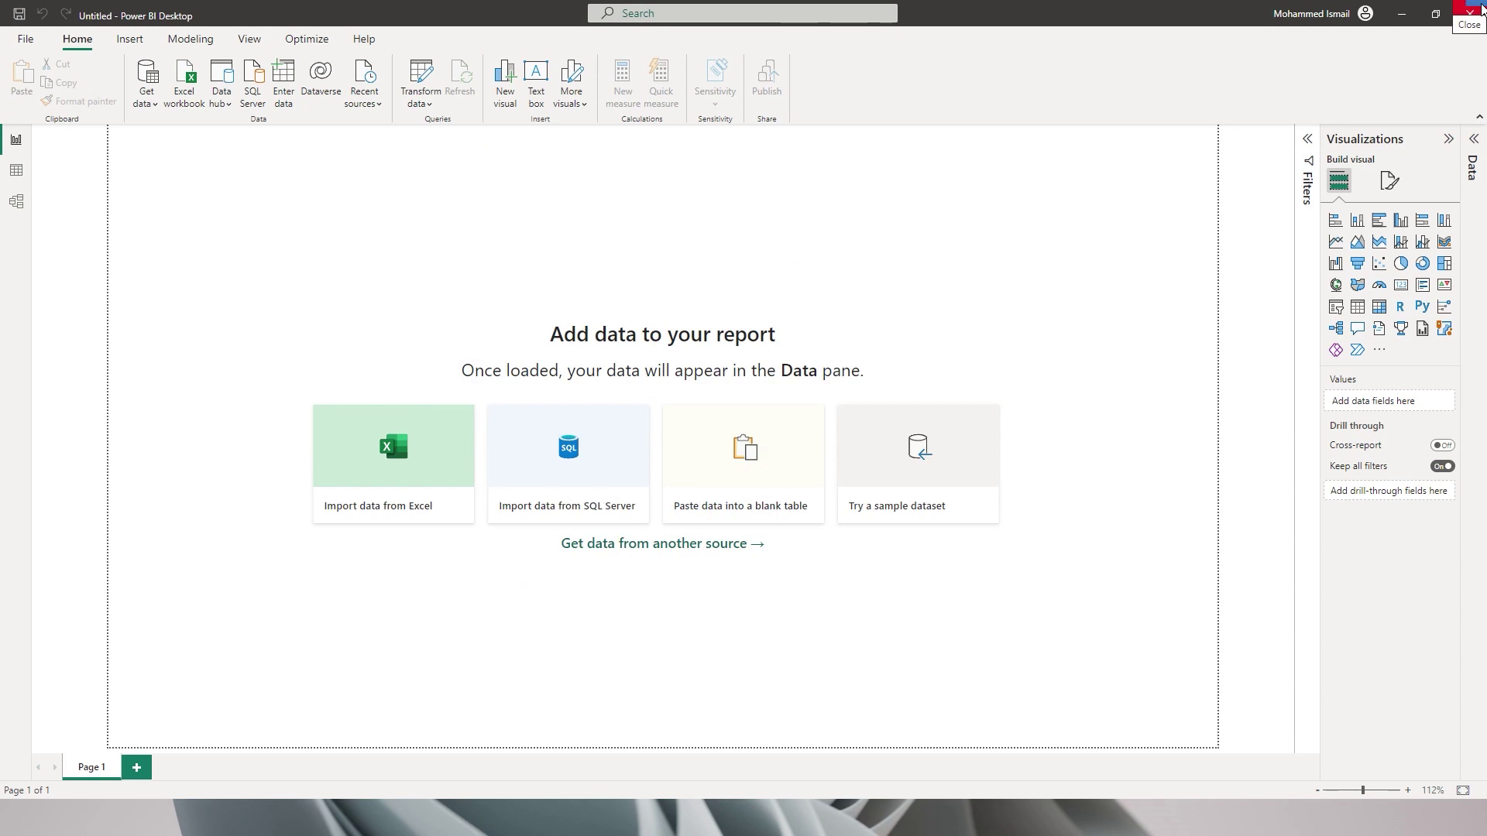
Step: Close and relaunch Power BI Desktop so the on-object editing layout takes effect
{"action": "left_click", "coordinate": [1155, 172]}
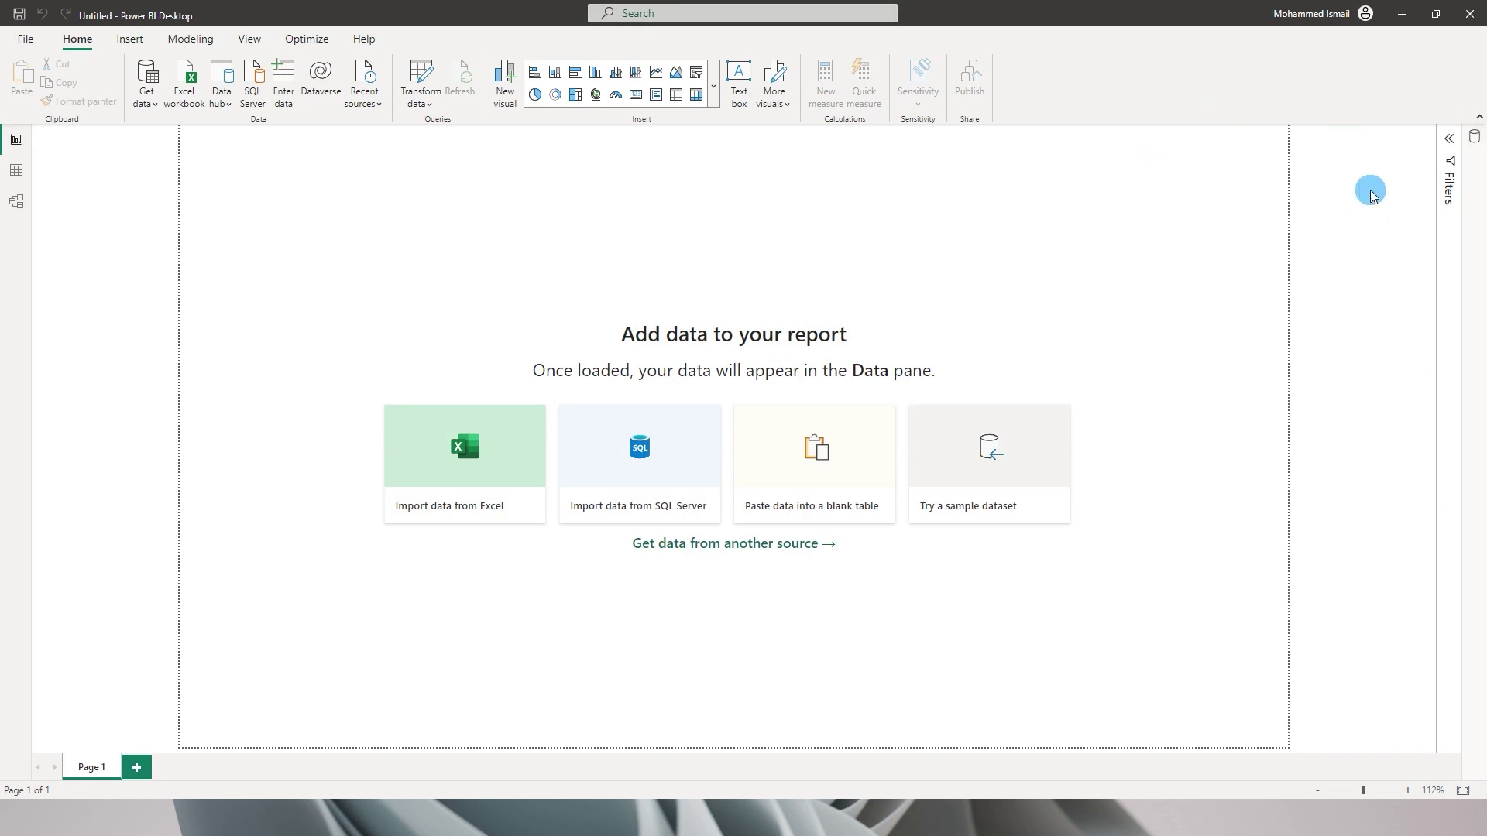
{"action": "left_click", "coordinate": [81, 42]}
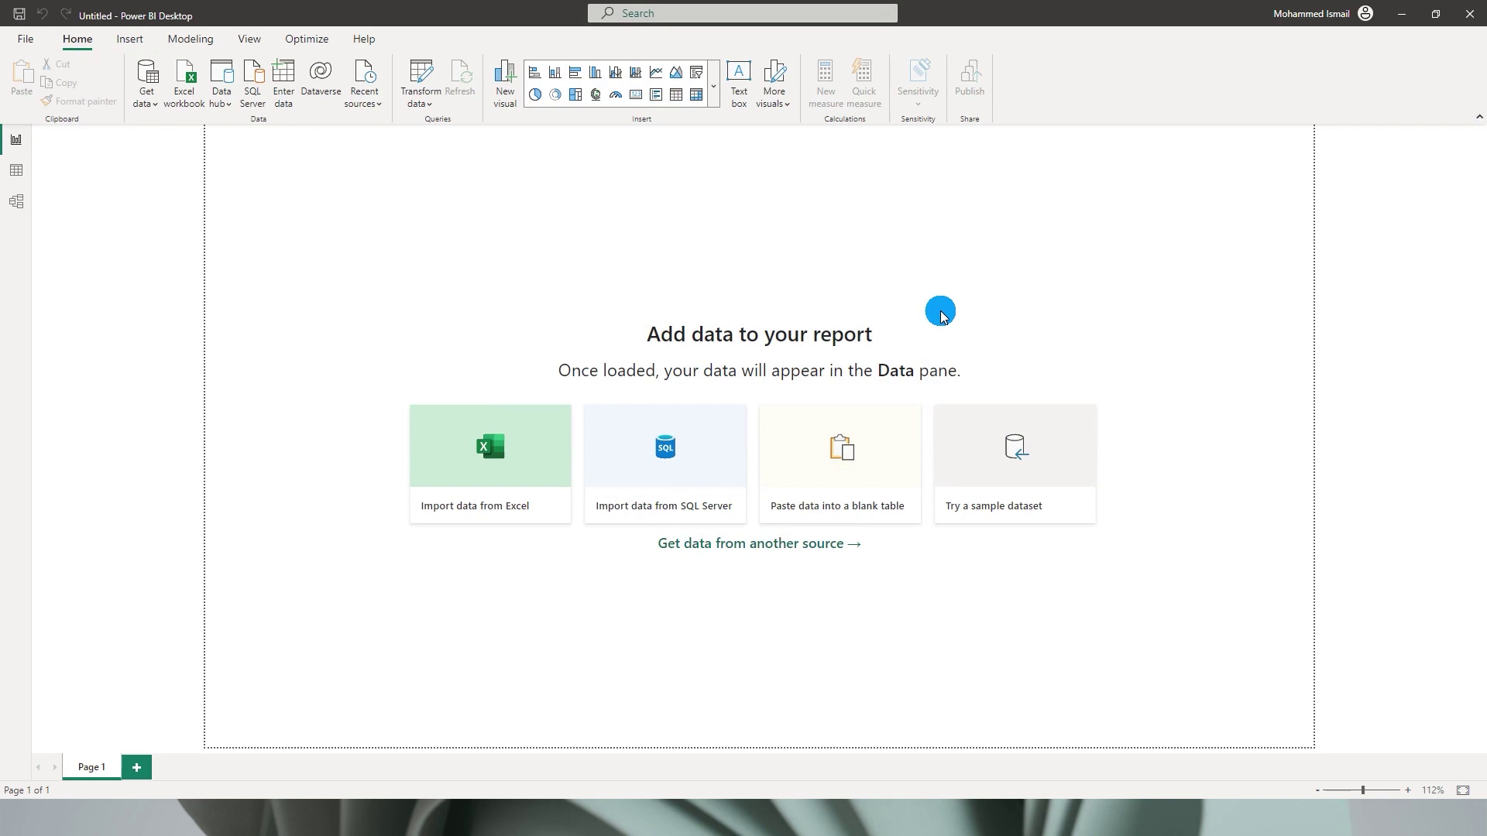
Step: Load the sample financials table from Financial Sample.xlsx via the Navigator
{"action": "left_click", "coordinate": [1019, 467]}
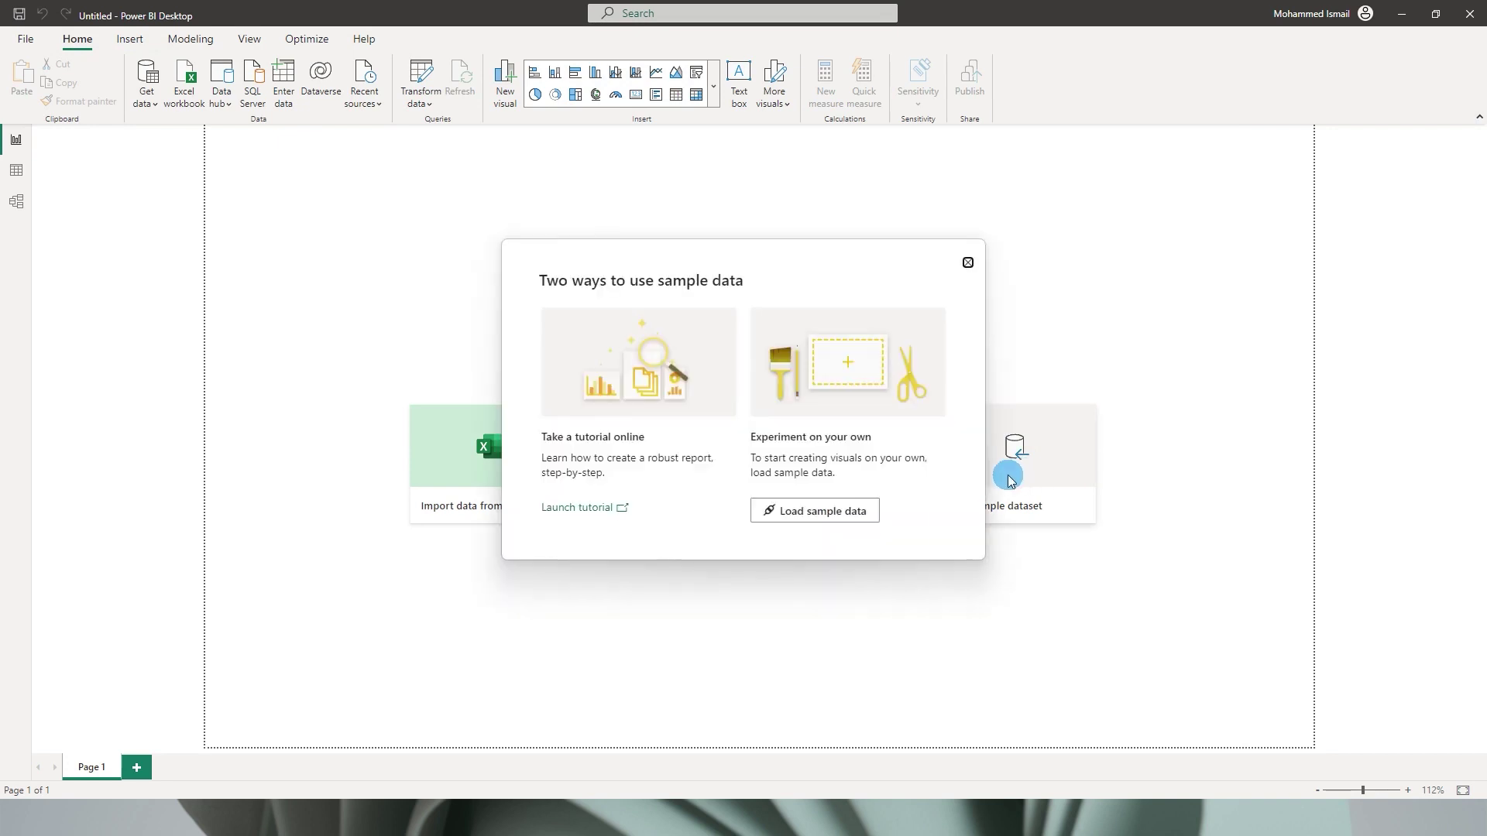
{"action": "left_click", "coordinate": [1019, 469]}
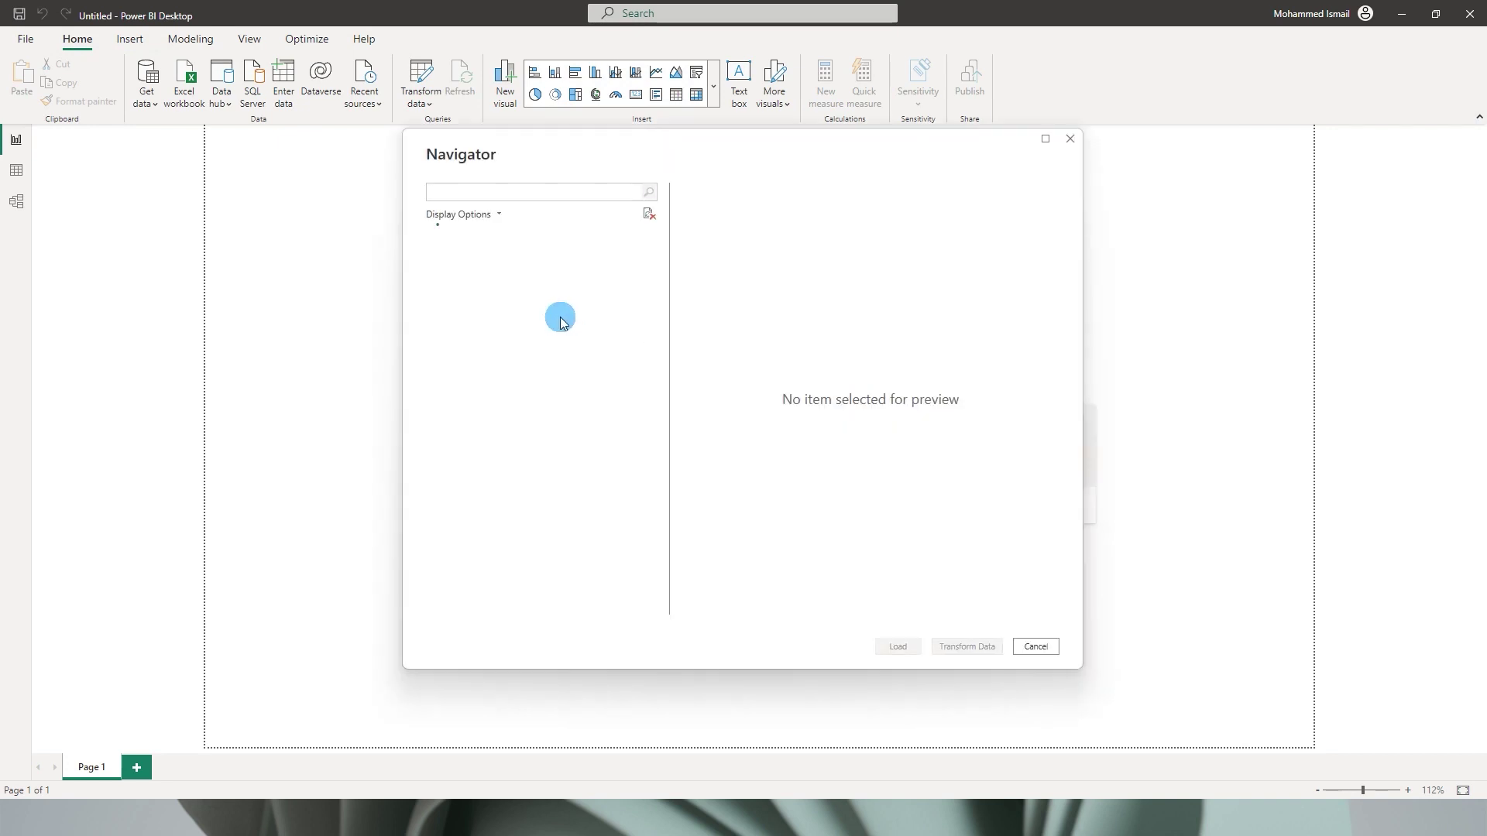
{"action": "left_click", "coordinate": [450, 258]}
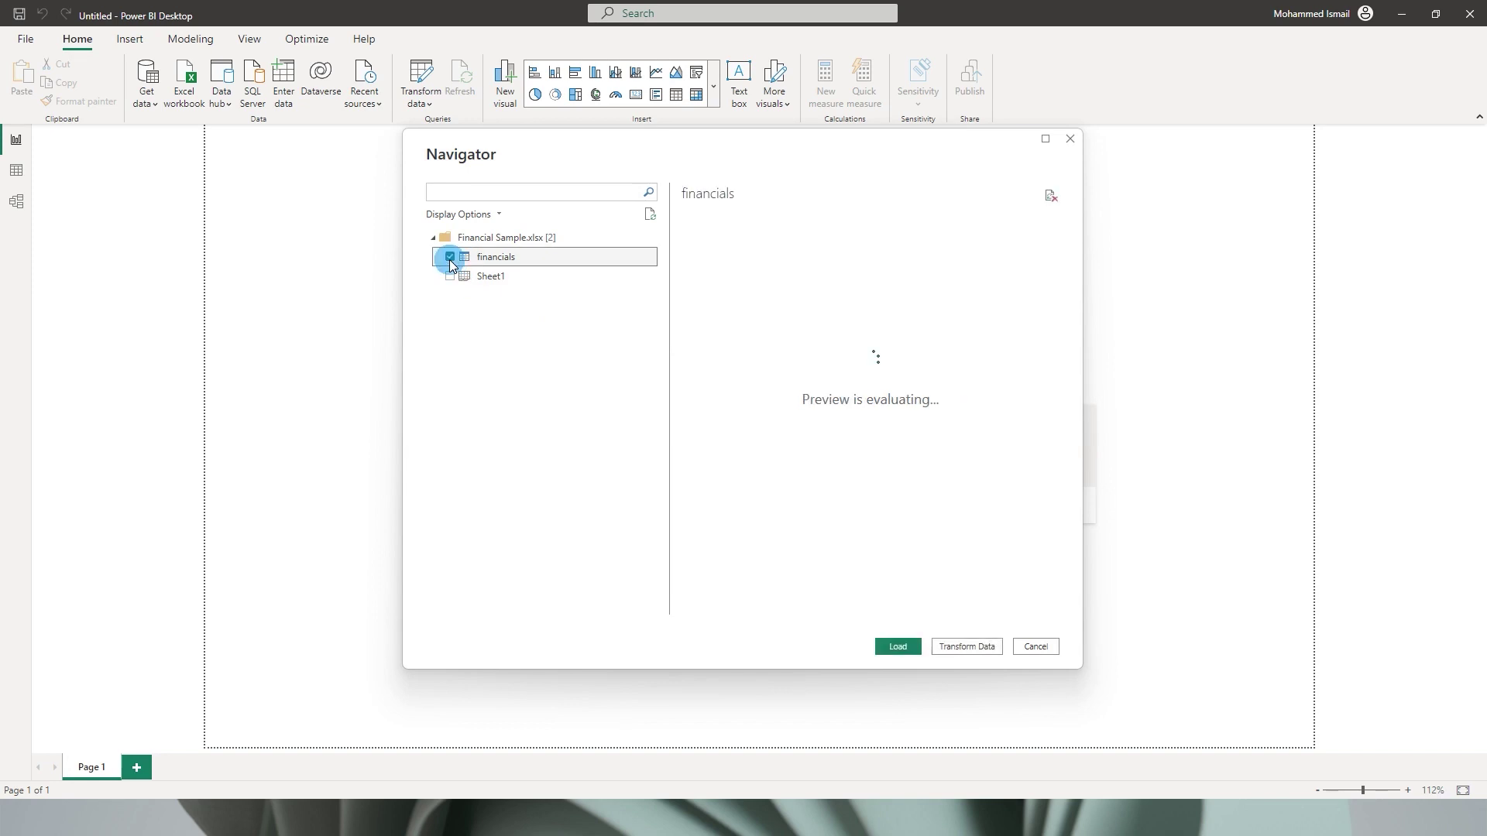
{"action": "left_click", "coordinate": [880, 654]}
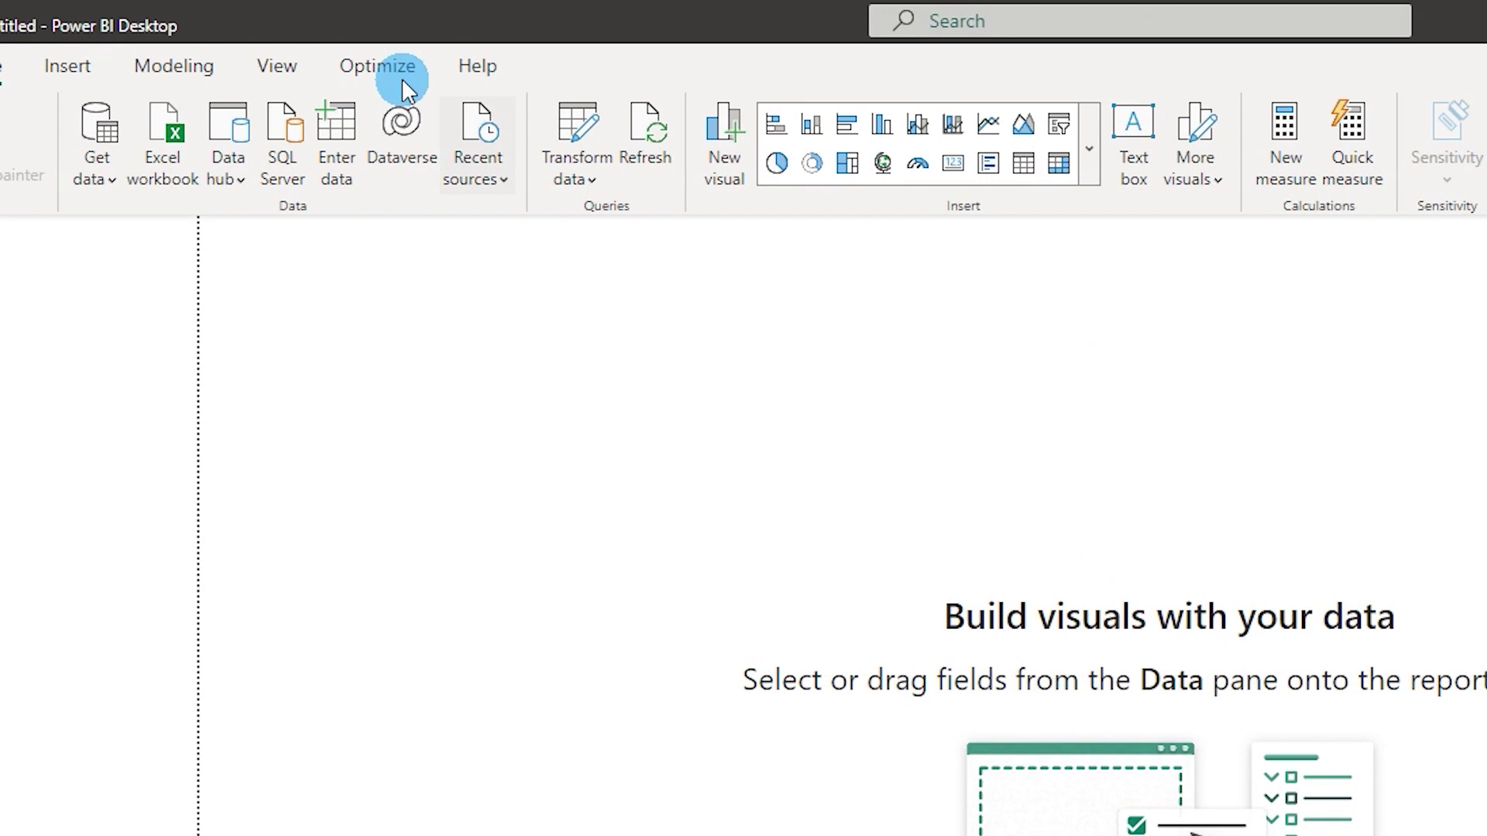
Step: Toggle the Data, Format, Bookmarks, Selection and Performance analyzer panes from the View ribbon
{"action": "left_click", "coordinate": [280, 74]}
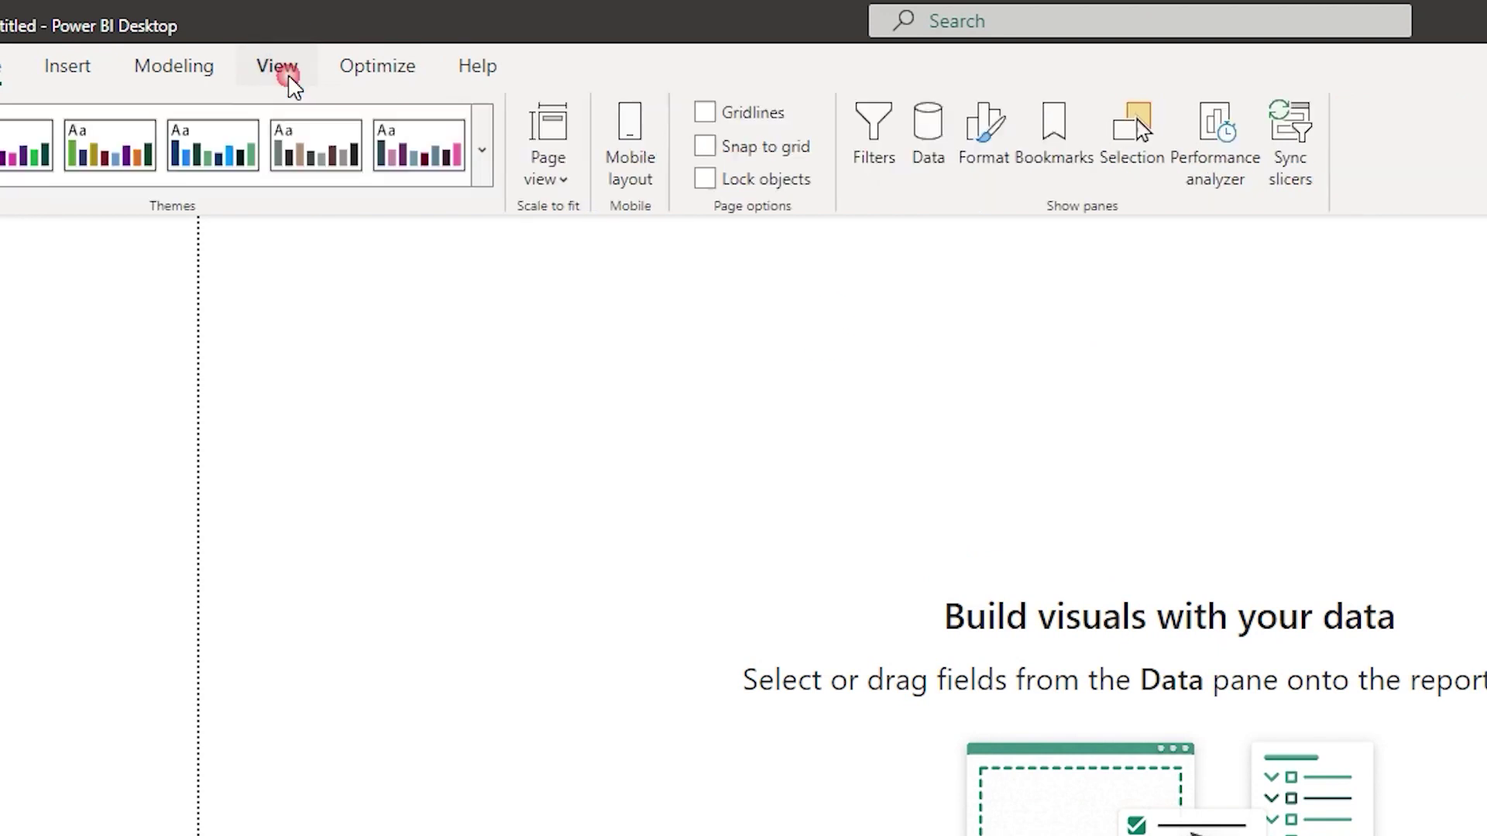
{"action": "left_click", "coordinate": [935, 147]}
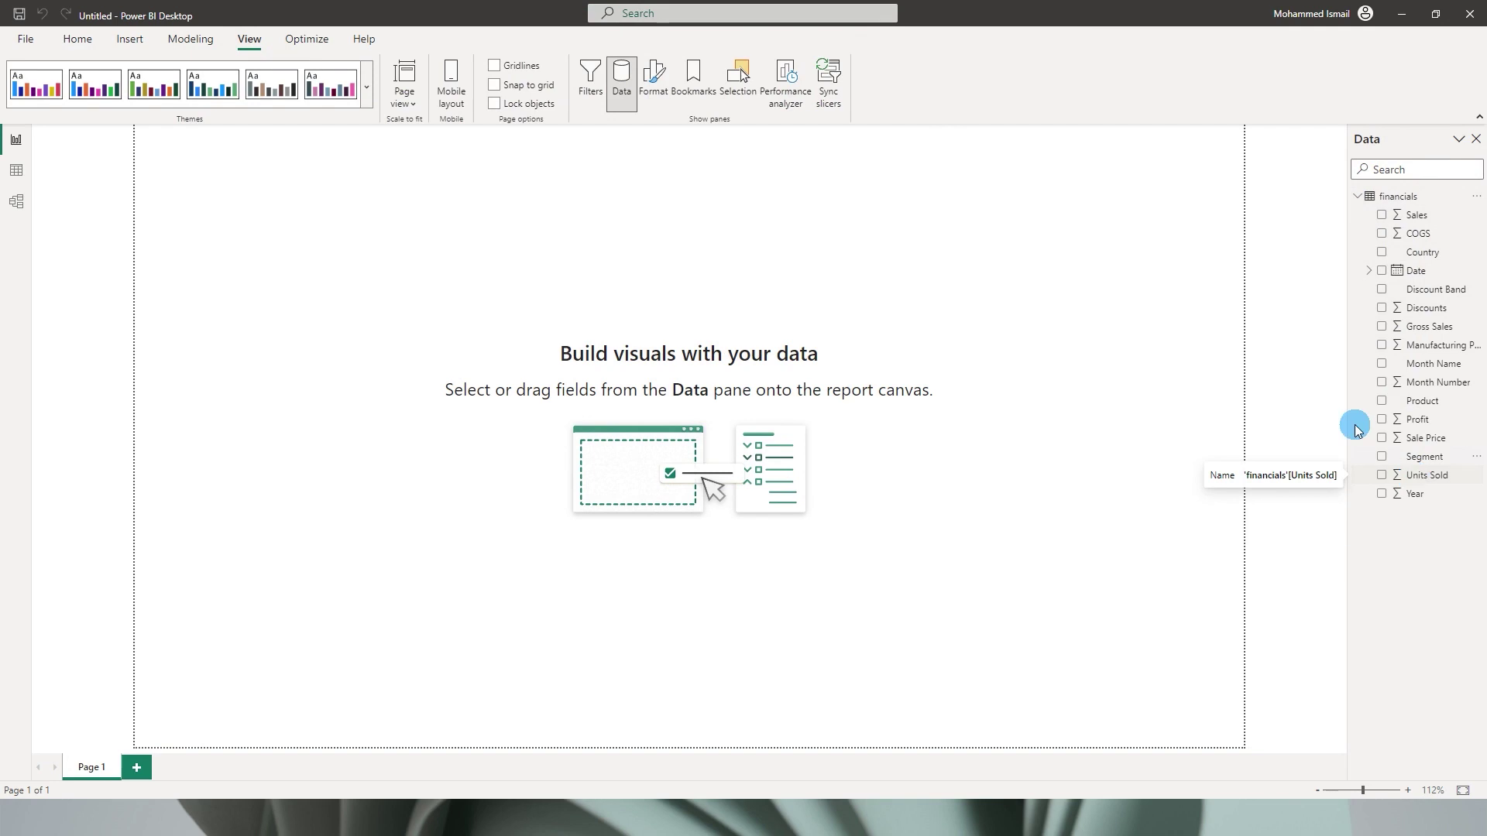
{"action": "left_click", "coordinate": [655, 94]}
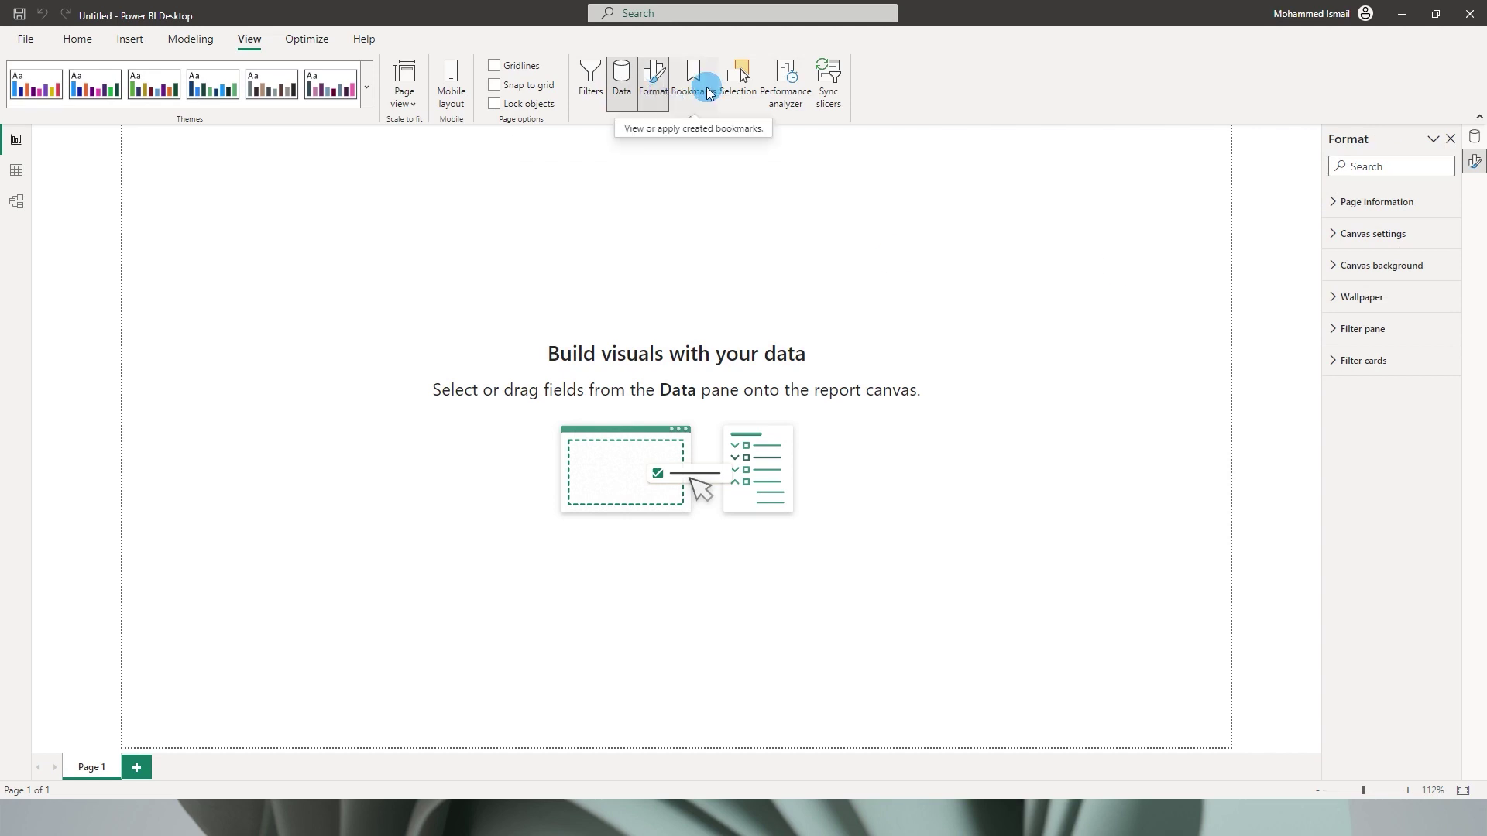
{"action": "left_click", "coordinate": [707, 93]}
{"action": "left_click", "coordinate": [740, 86]}
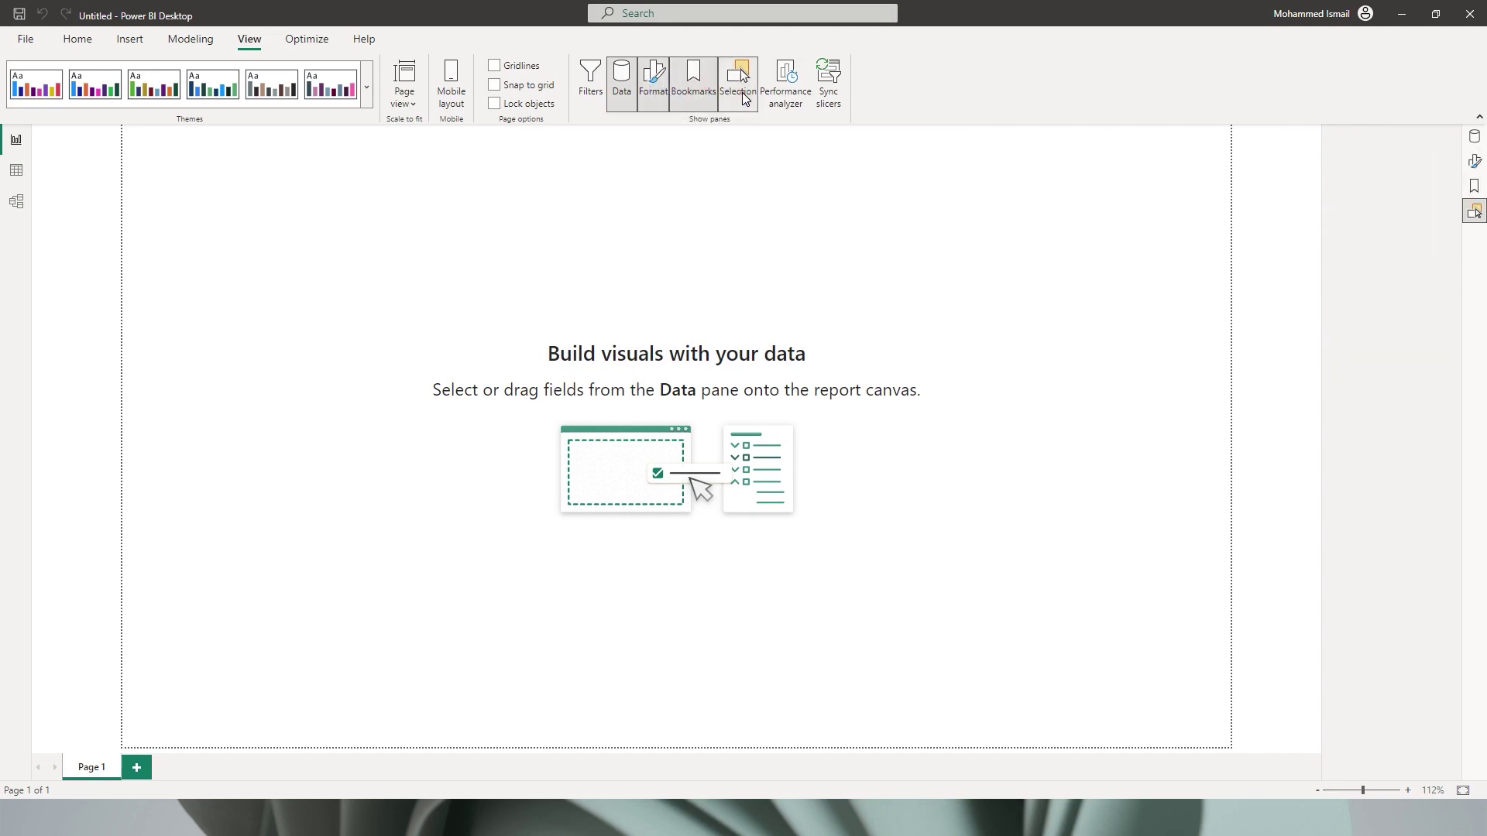
{"action": "left_click", "coordinate": [787, 93]}
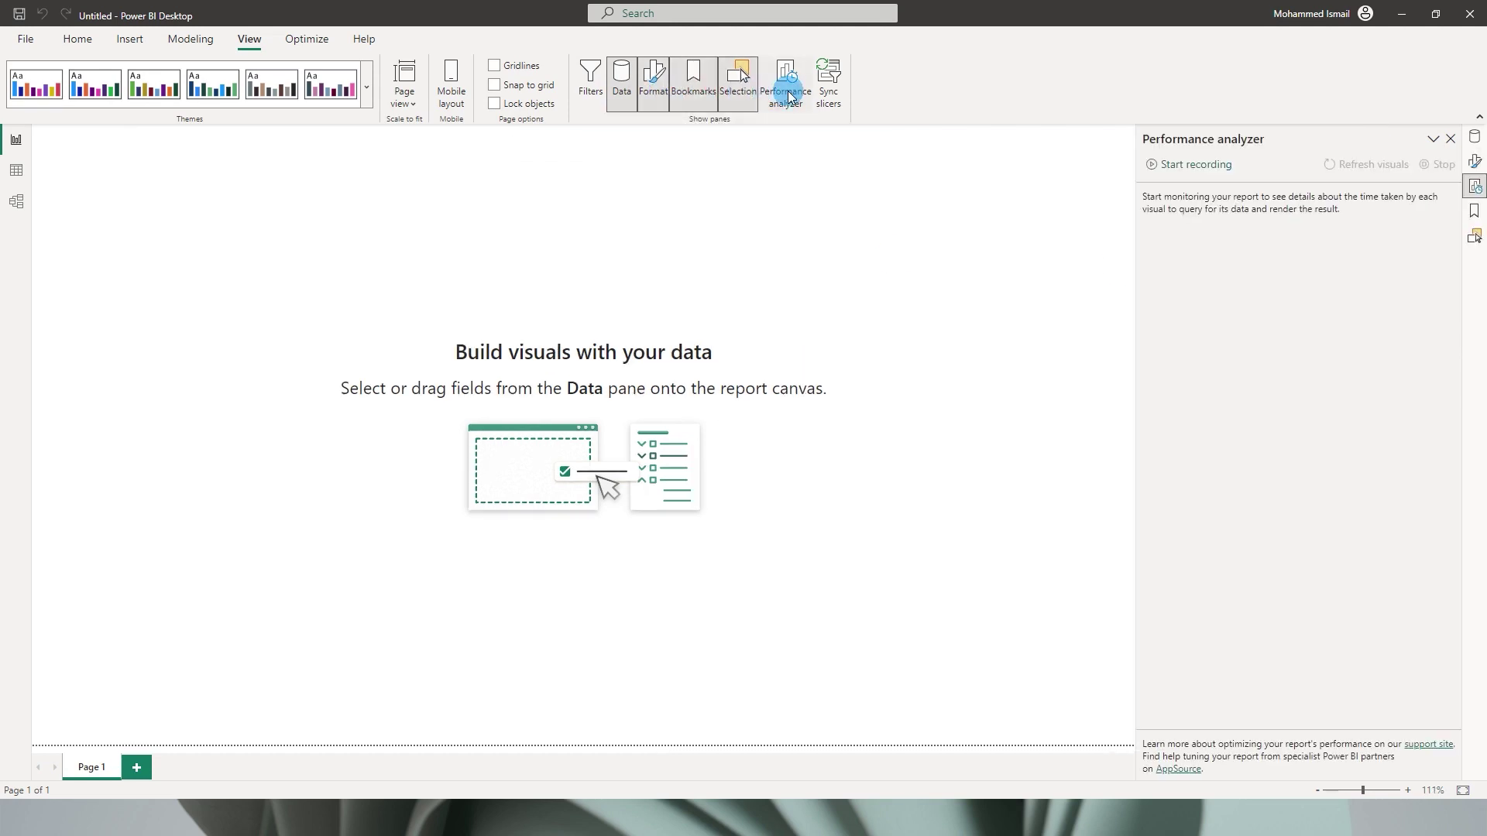
Step: Switch to the Data pane and expand the financials table's field list
{"action": "left_click", "coordinate": [1476, 163]}
{"action": "left_click", "coordinate": [1476, 143]}
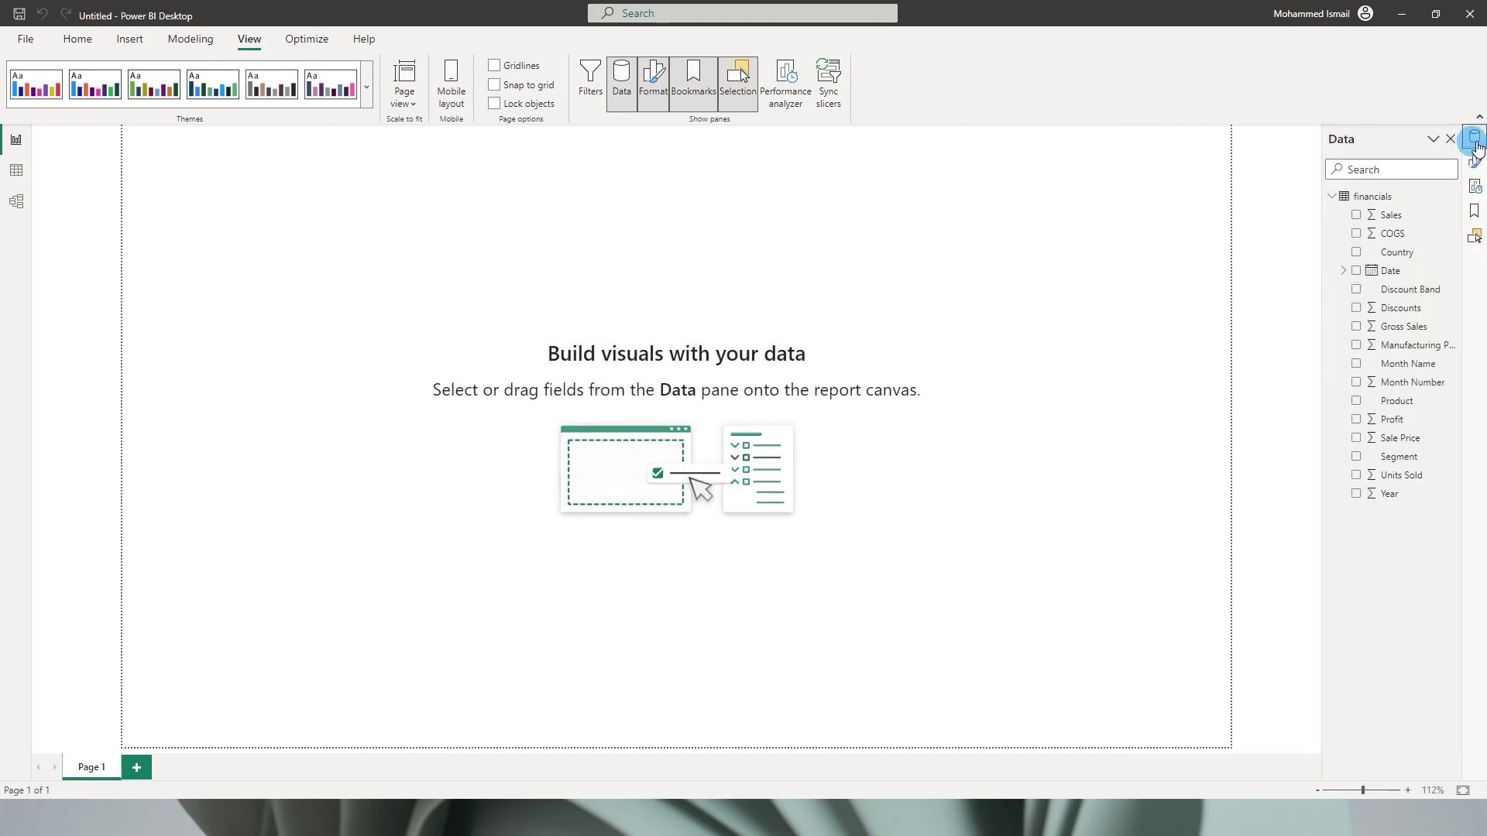
{"action": "left_click", "coordinate": [1400, 195]}
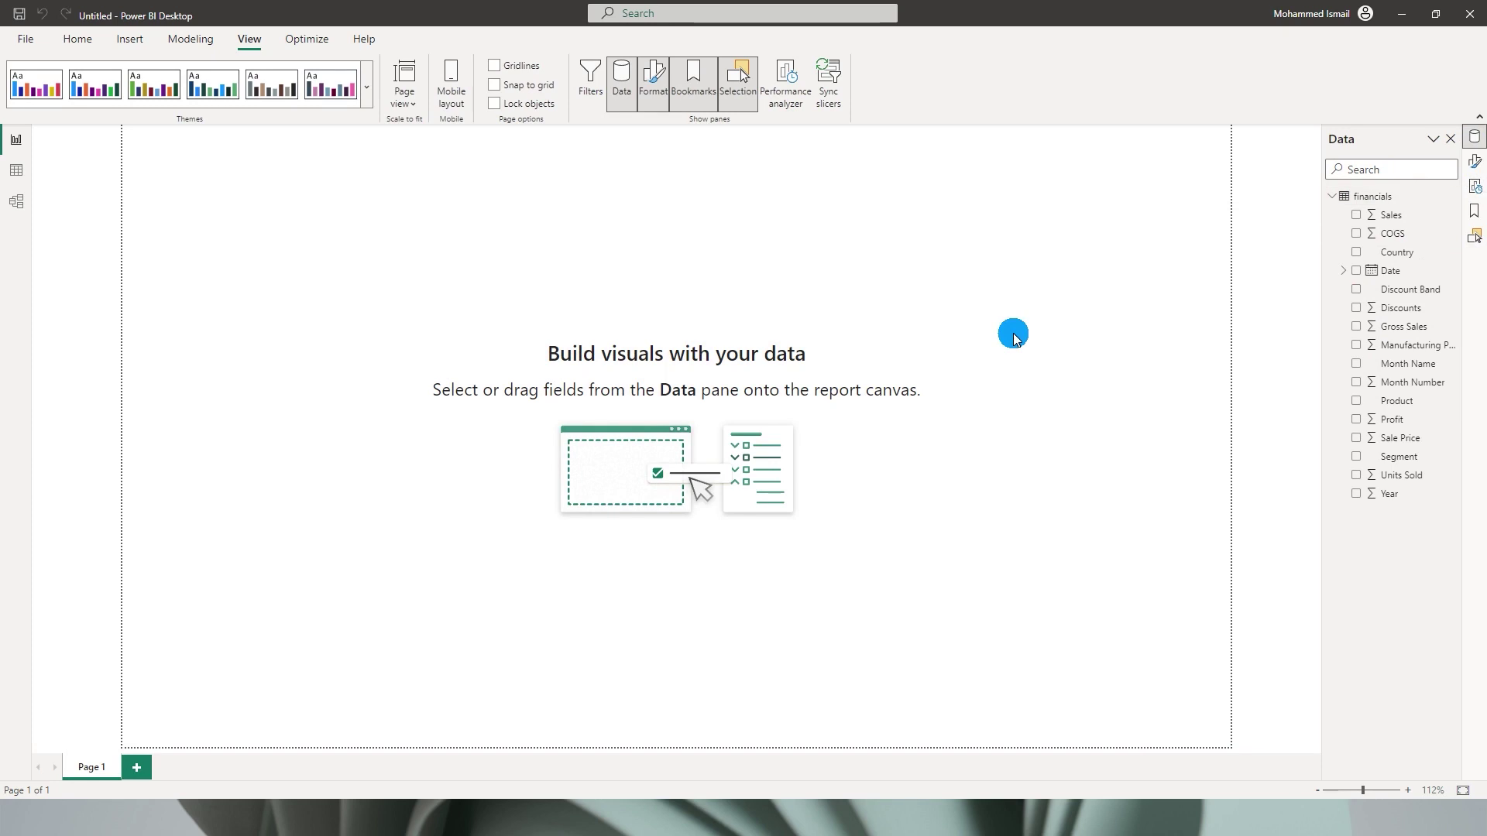
{"action": "left_click", "coordinate": [77, 38]}
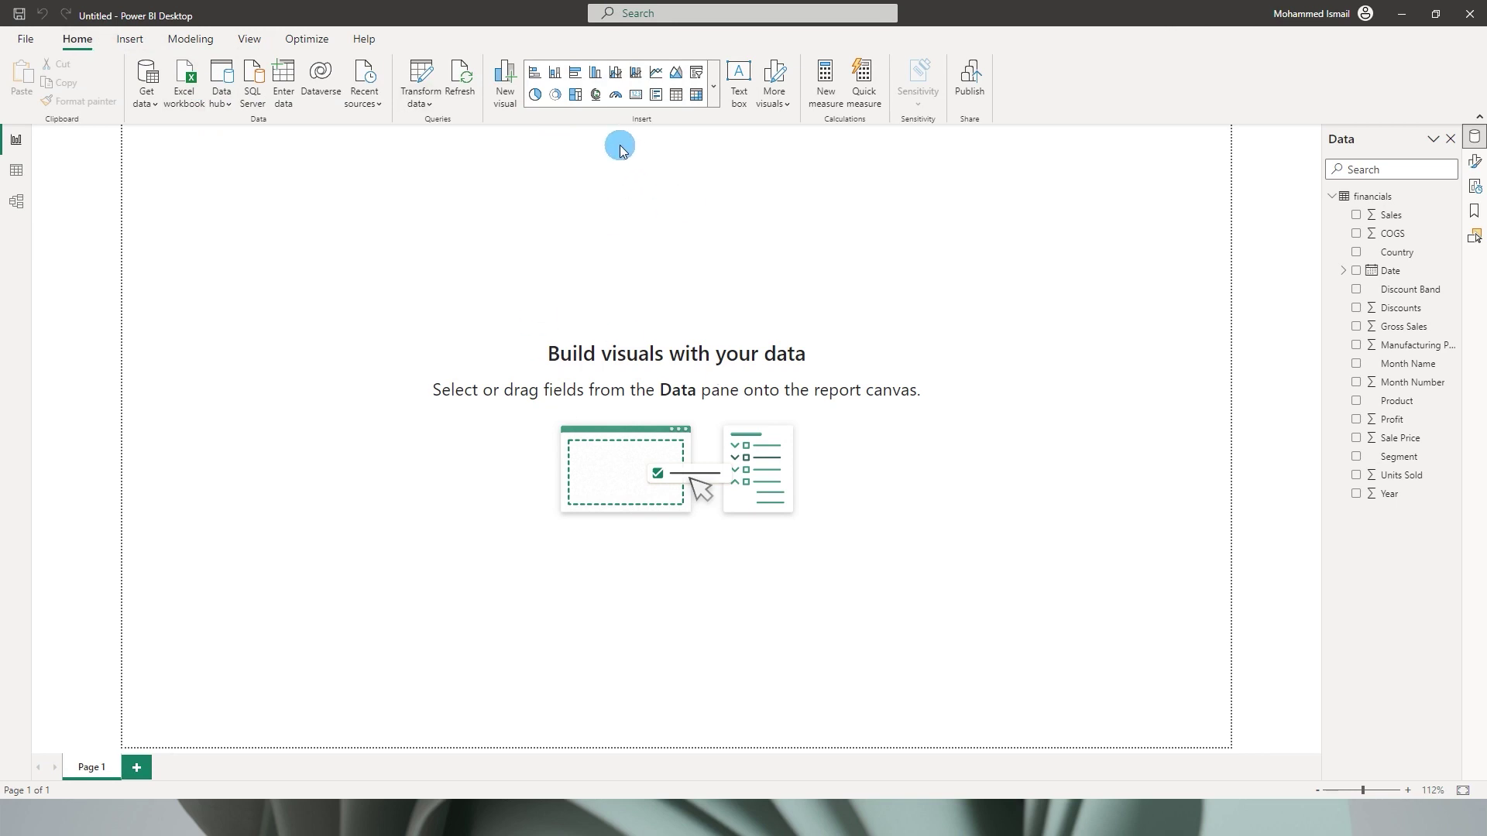
Step: Build a Sum of Sales by Country bar chart from Country and Sales, and enlarge it
{"action": "left_click", "coordinate": [1356, 252]}
{"action": "left_click", "coordinate": [1356, 215]}
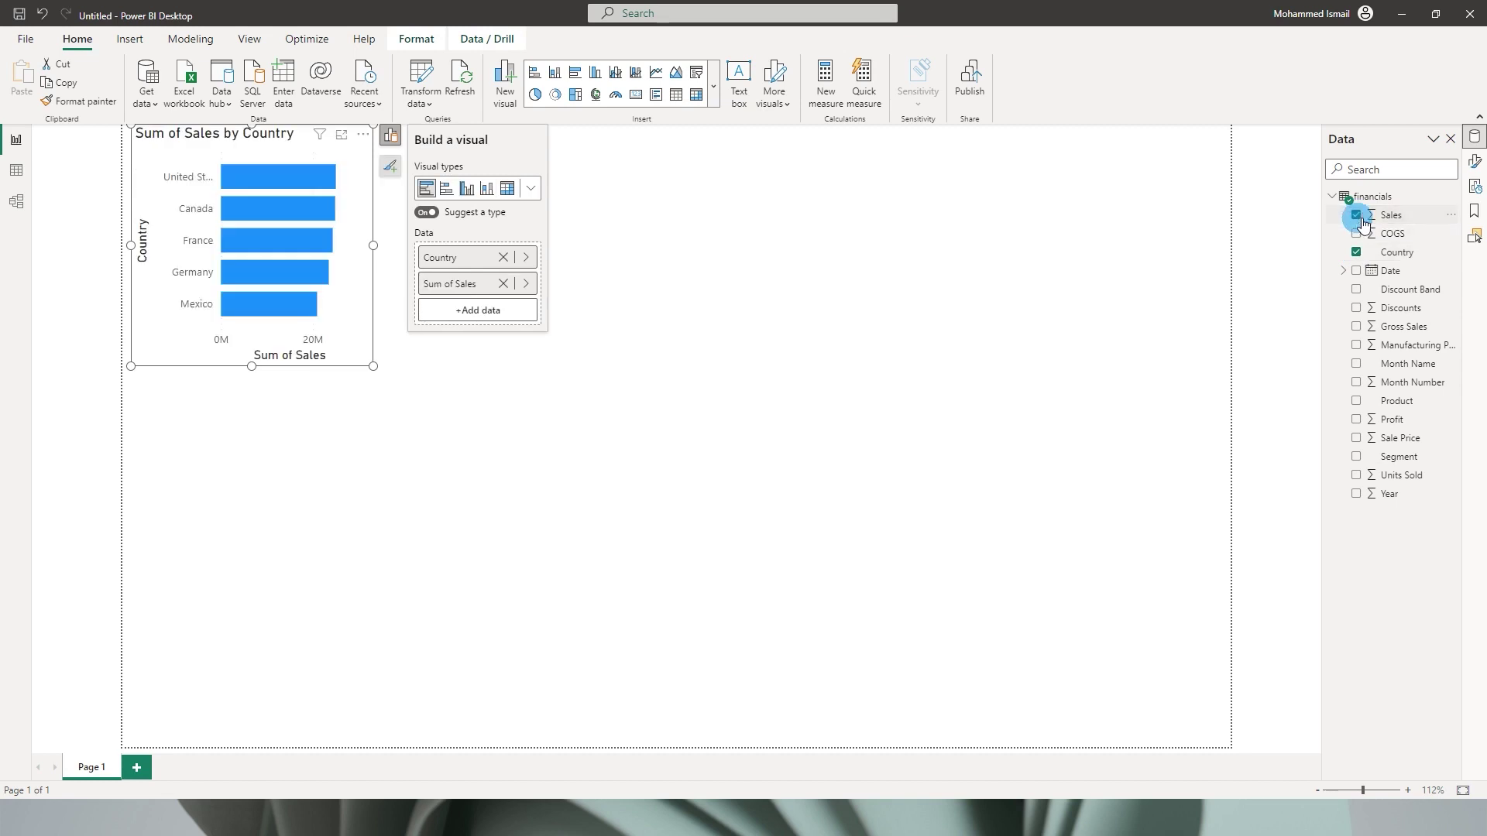
{"action": "left_click_drag", "start_coordinate": [373, 367], "coordinate": [435, 463]}
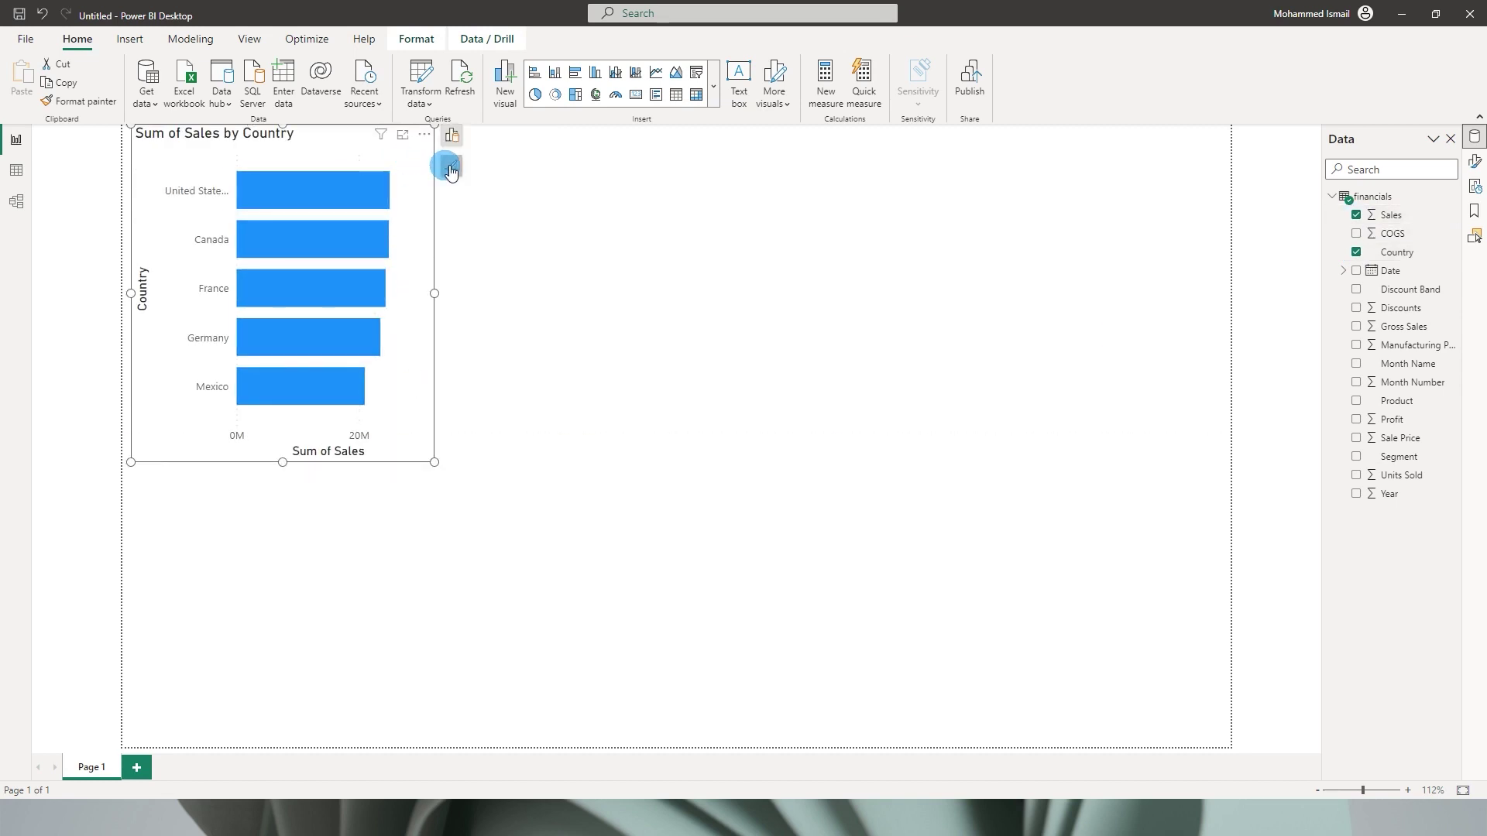
{"action": "left_click", "coordinate": [452, 136]}
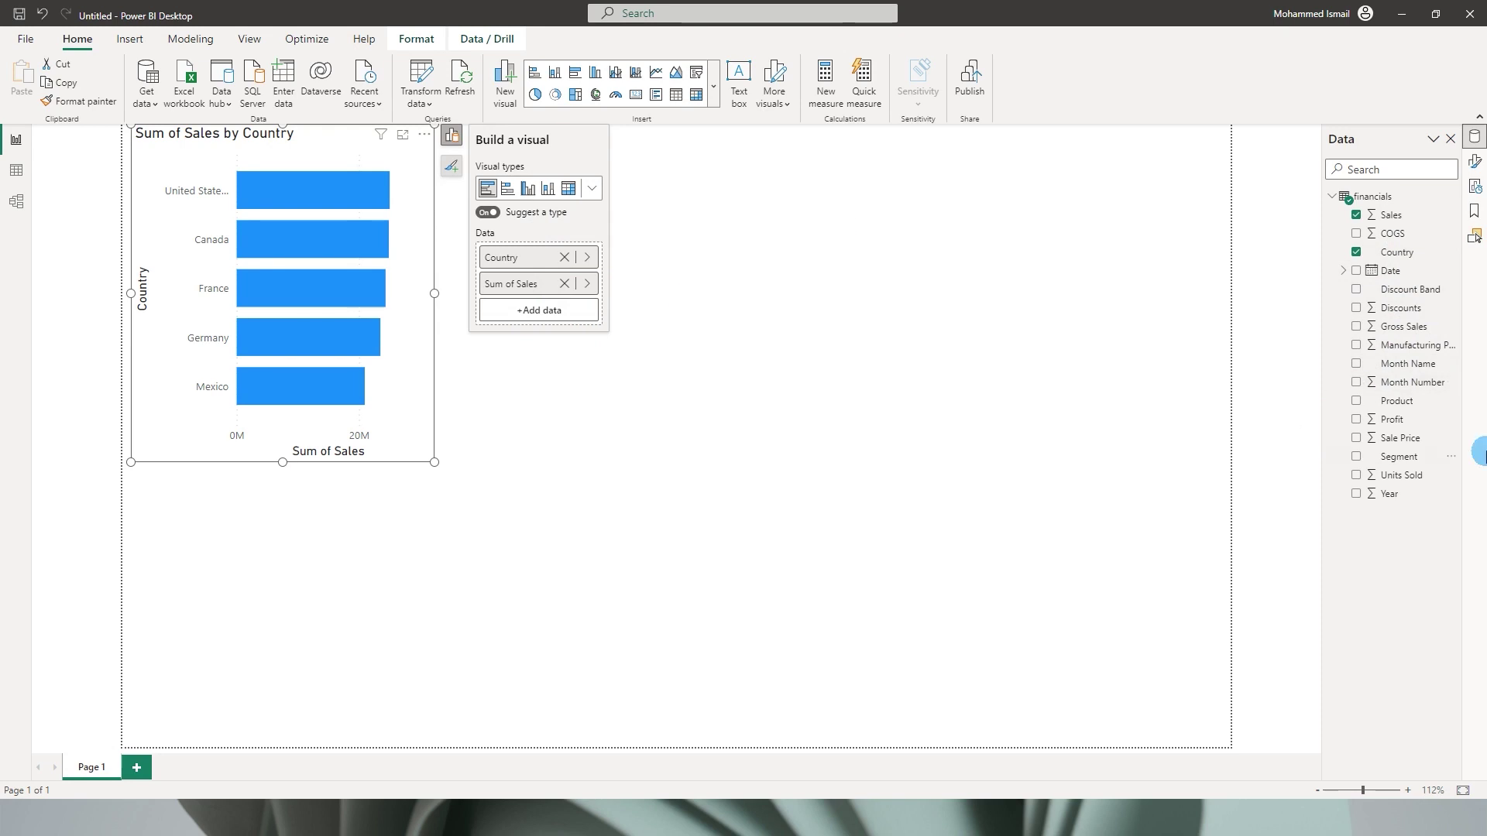
Step: Put Product on the chart and add Discount Band as its legend
{"action": "left_click_drag", "start_coordinate": [1401, 402], "coordinate": [564, 341]}
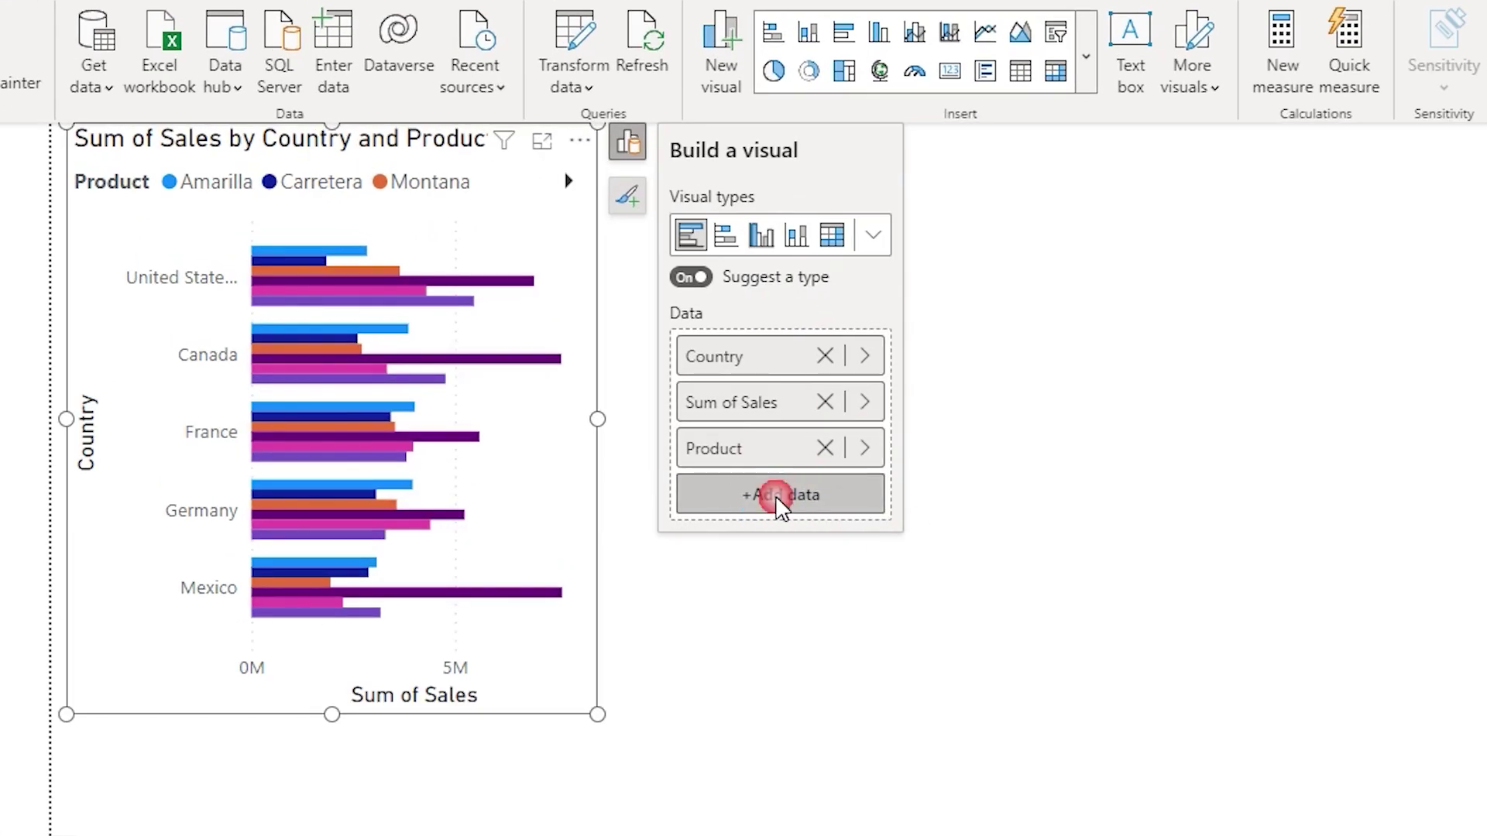
{"action": "left_click", "coordinate": [776, 494]}
{"action": "mouse_move", "coordinate": [1182, 306]}
{"action": "left_mouse_down"}
{"action": "mouse_move", "coordinate": [1185, 435]}
{"action": "mouse_move", "coordinate": [1190, 301]}
{"action": "left_mouse_up"}
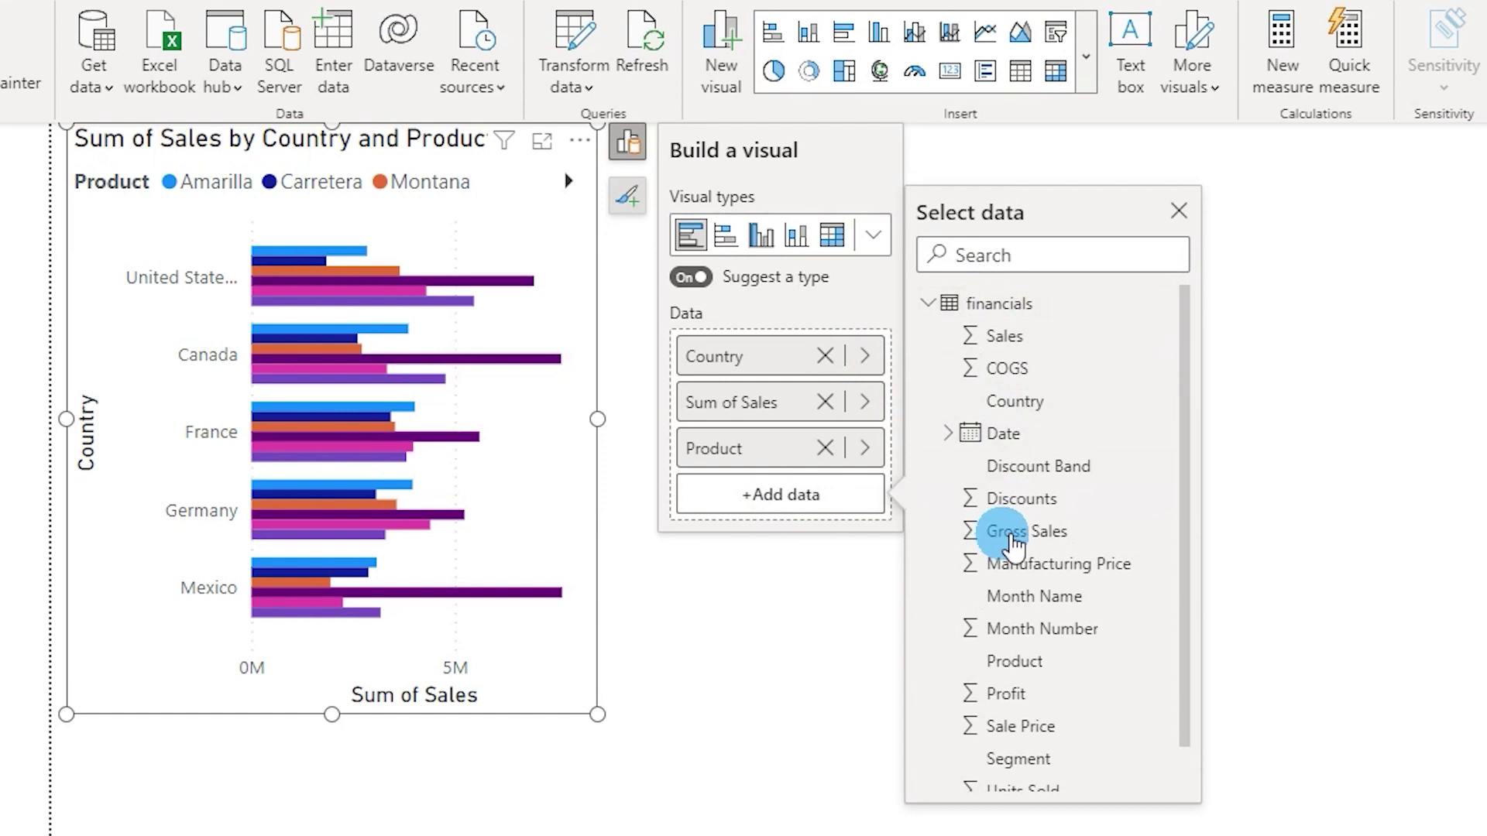
{"action": "left_click", "coordinate": [1027, 470]}
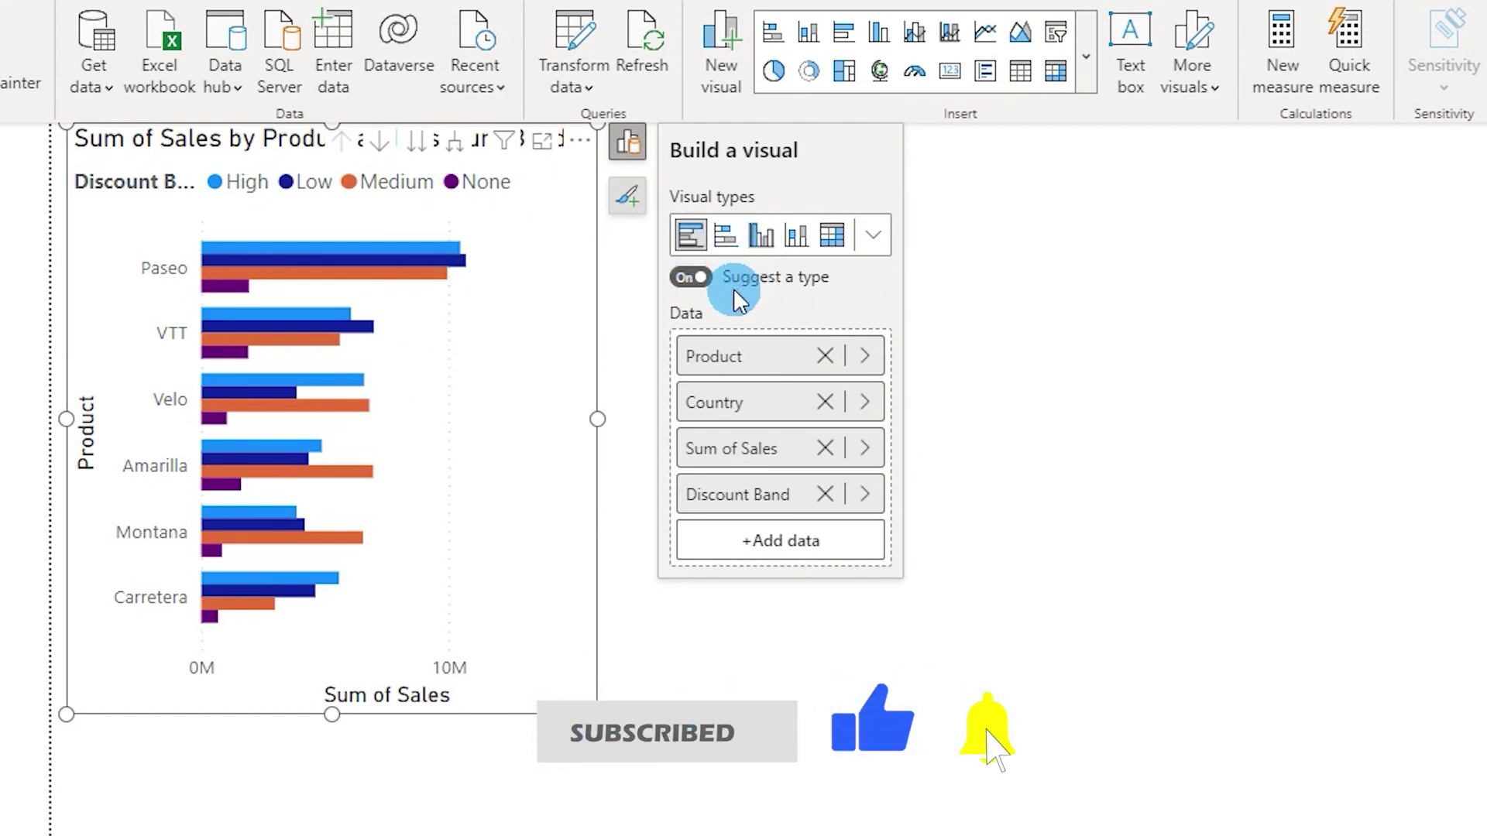
Step: Turn off Suggest a type and expand the Visual types gallery
{"action": "left_click", "coordinate": [700, 280]}
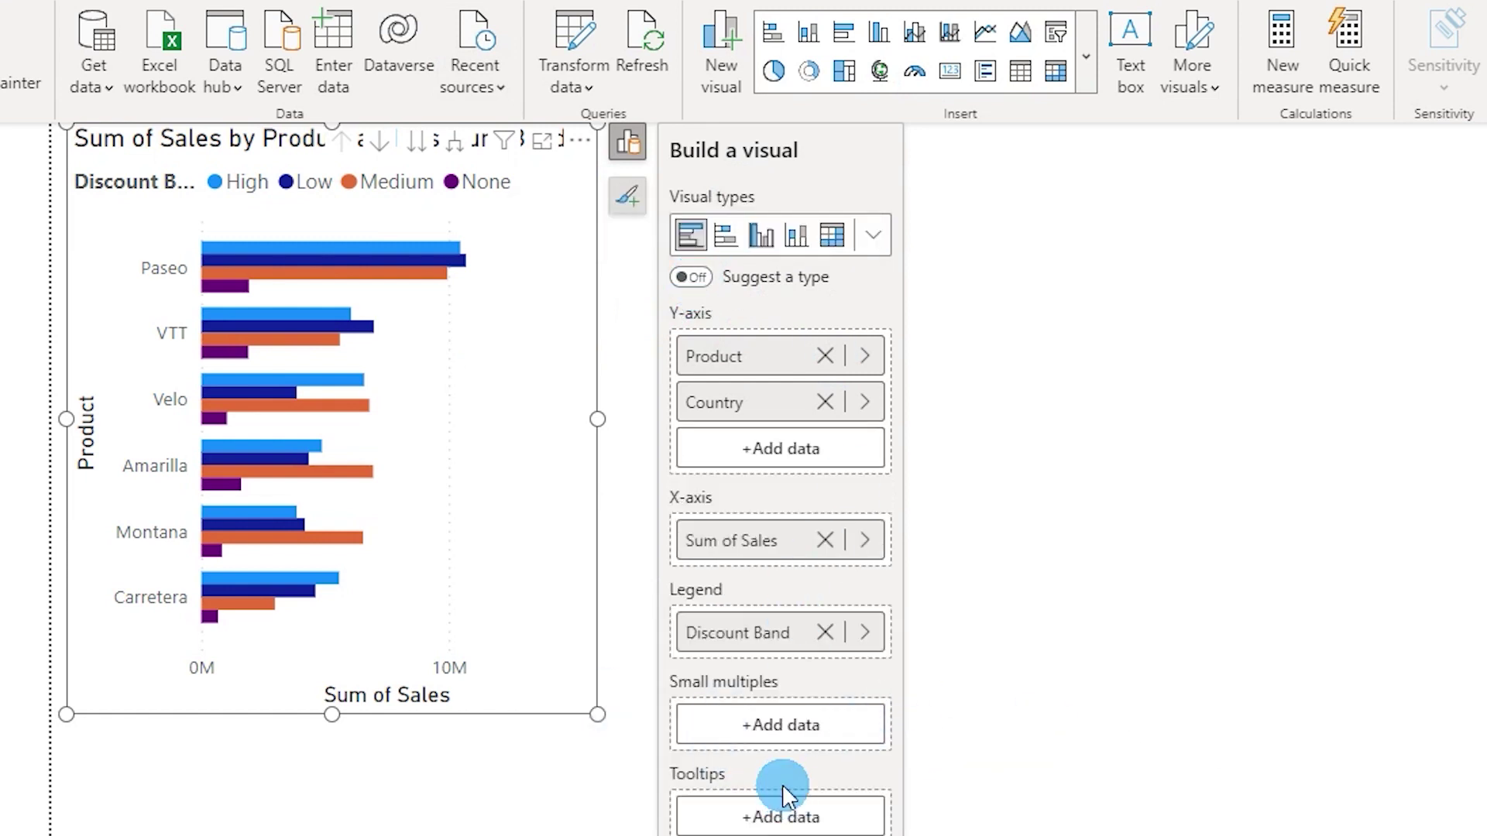
{"action": "left_click_drag", "start_coordinate": [720, 387], "coordinate": [709, 383]}
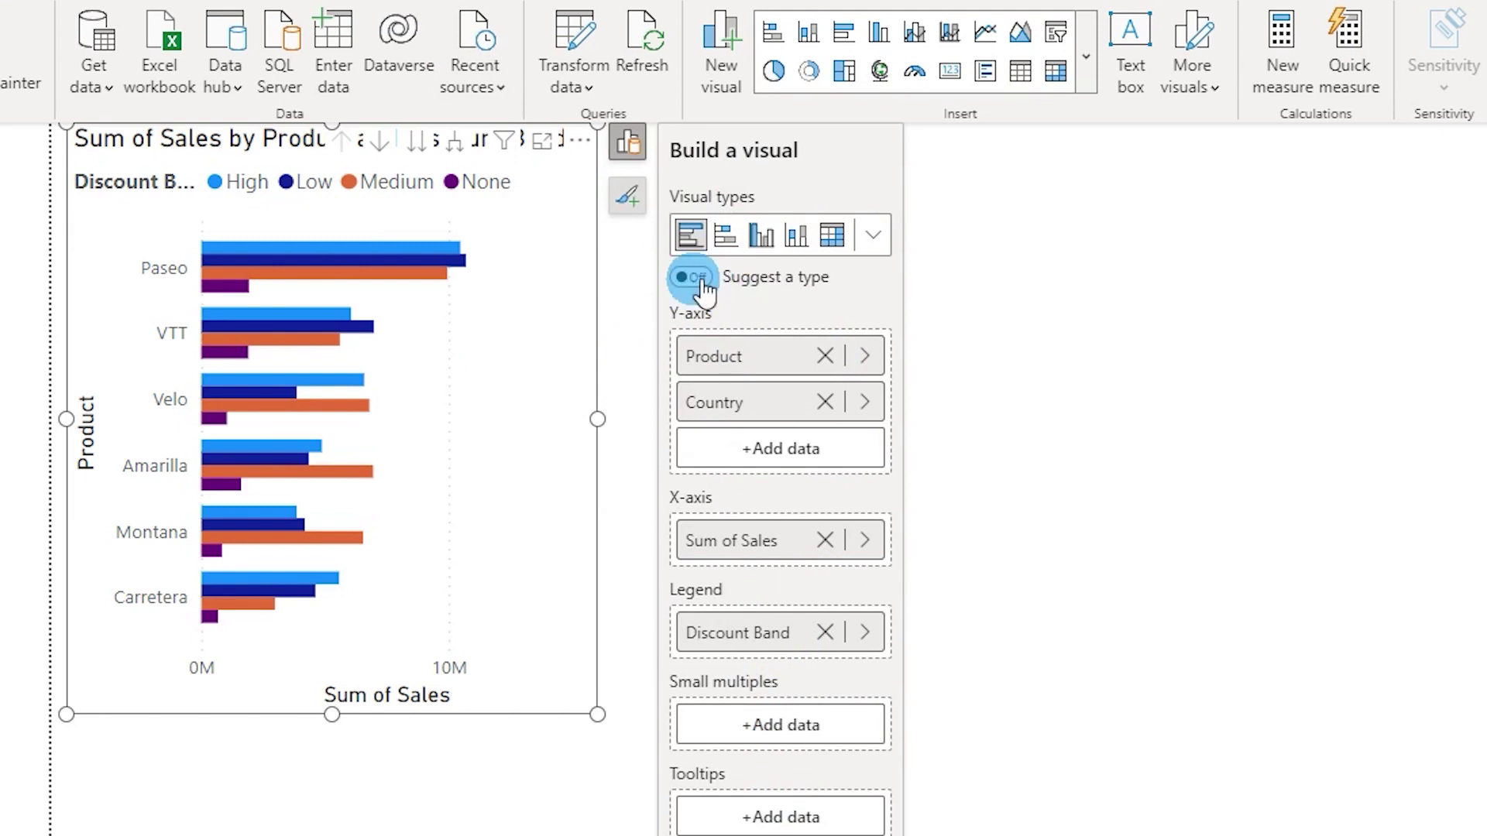
{"action": "left_click", "coordinate": [875, 236]}
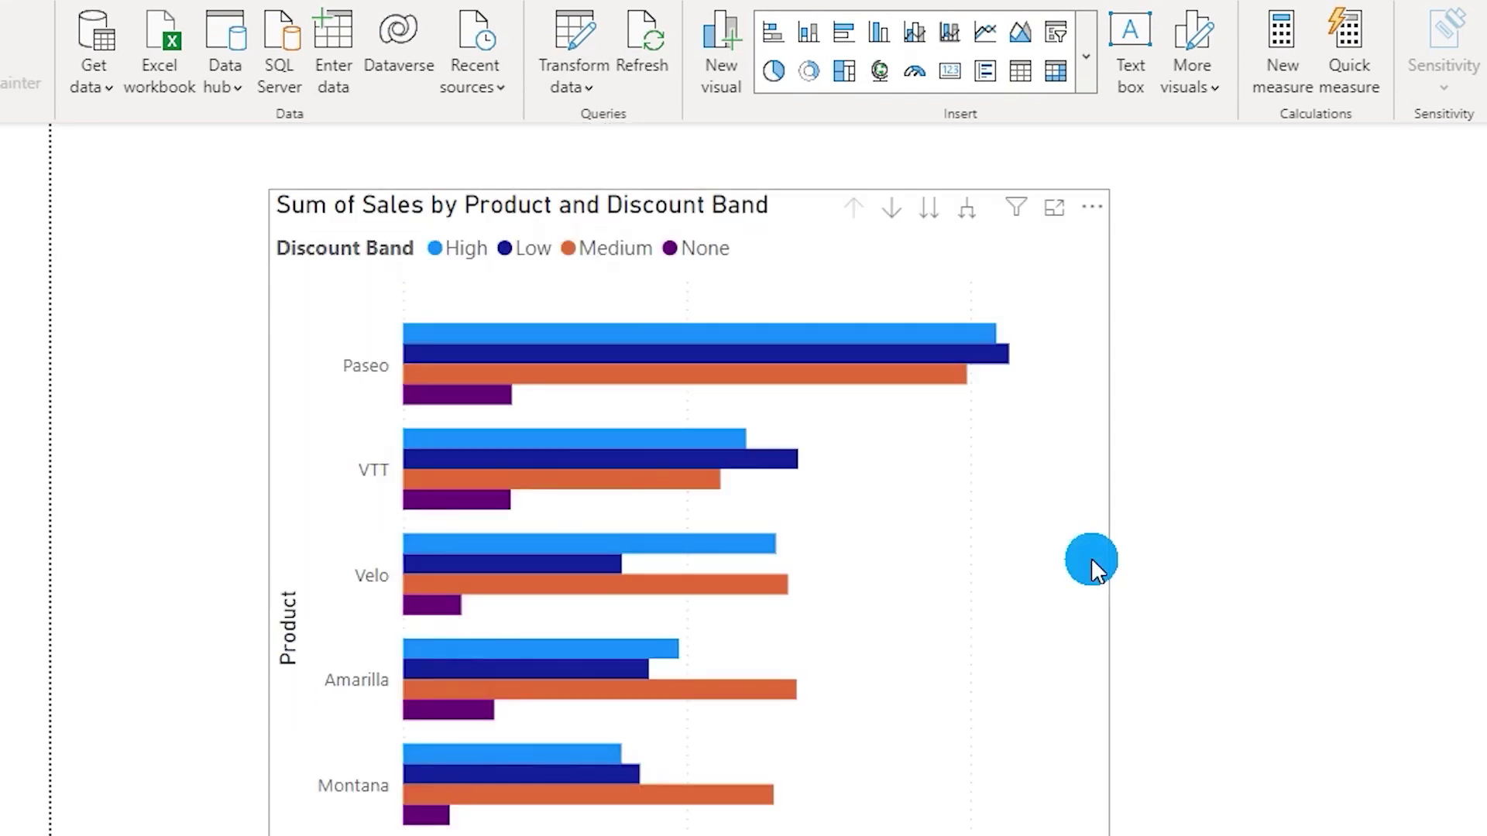
Step: Select the sales bar chart and show its Format visual settings
{"action": "left_click", "coordinate": [1005, 546]}
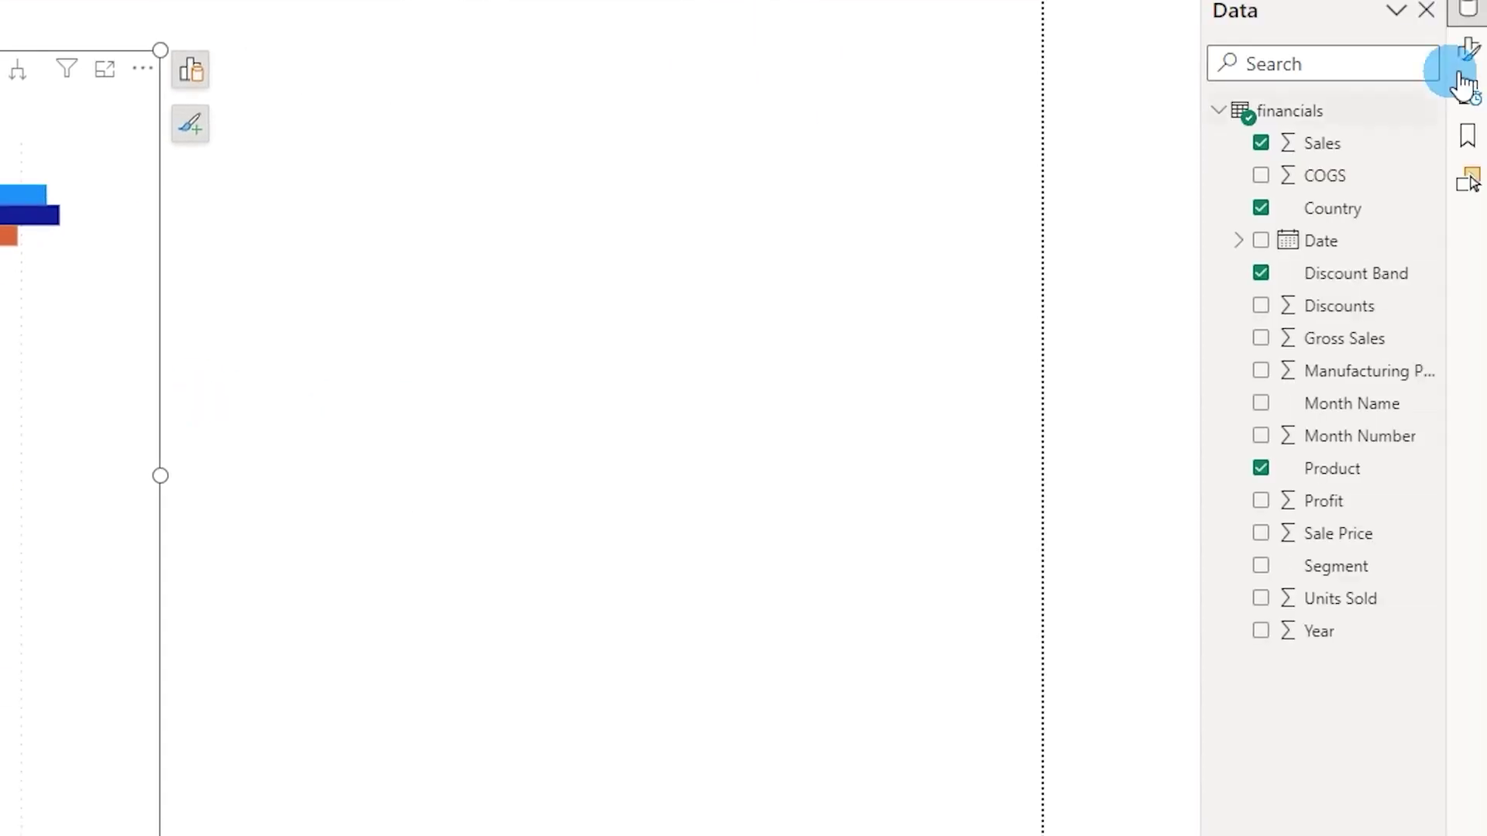
{"action": "left_click", "coordinate": [1466, 48]}
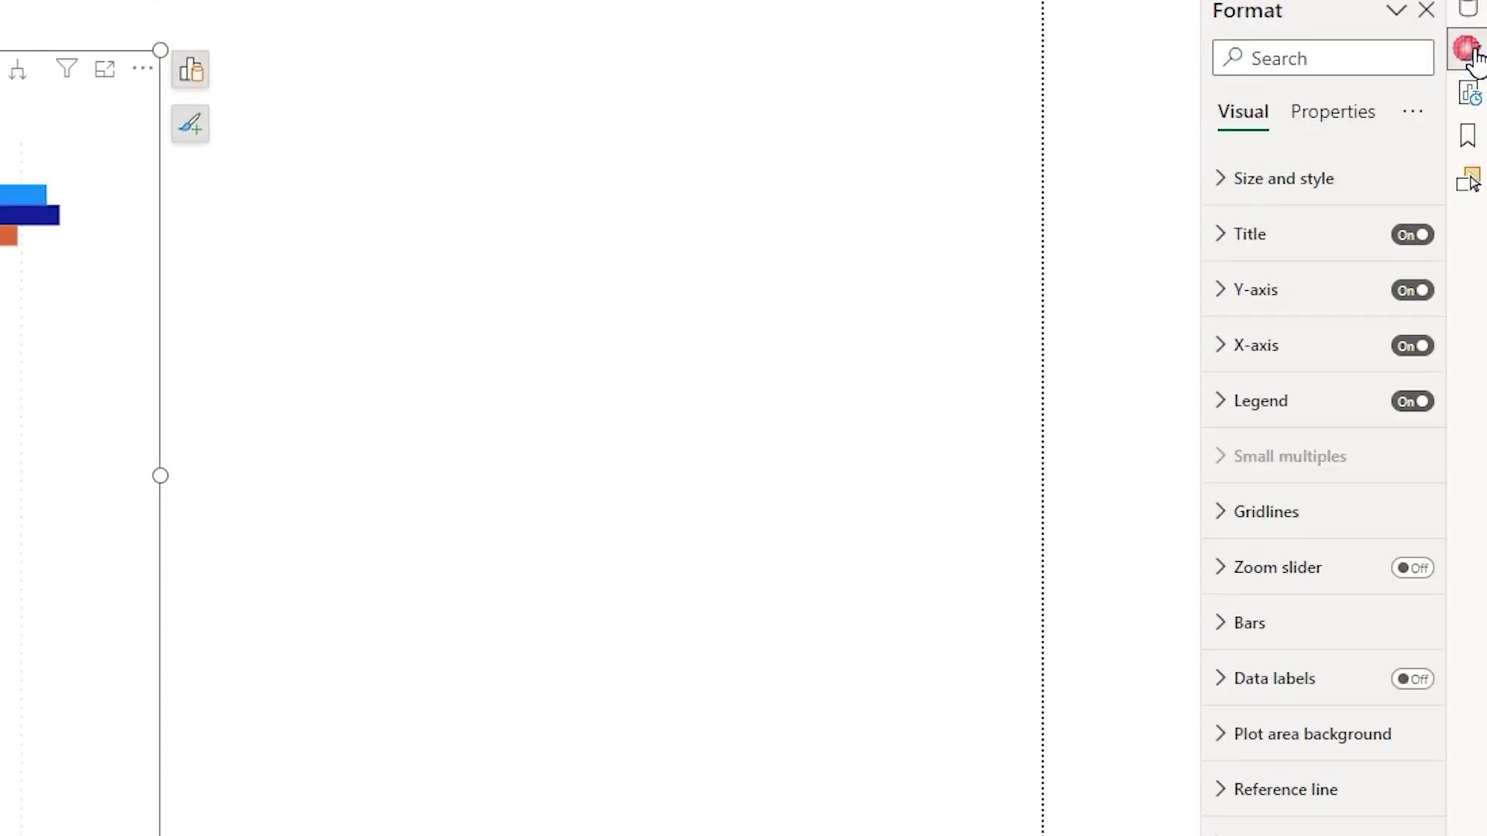
{"action": "left_click", "coordinate": [1383, 683]}
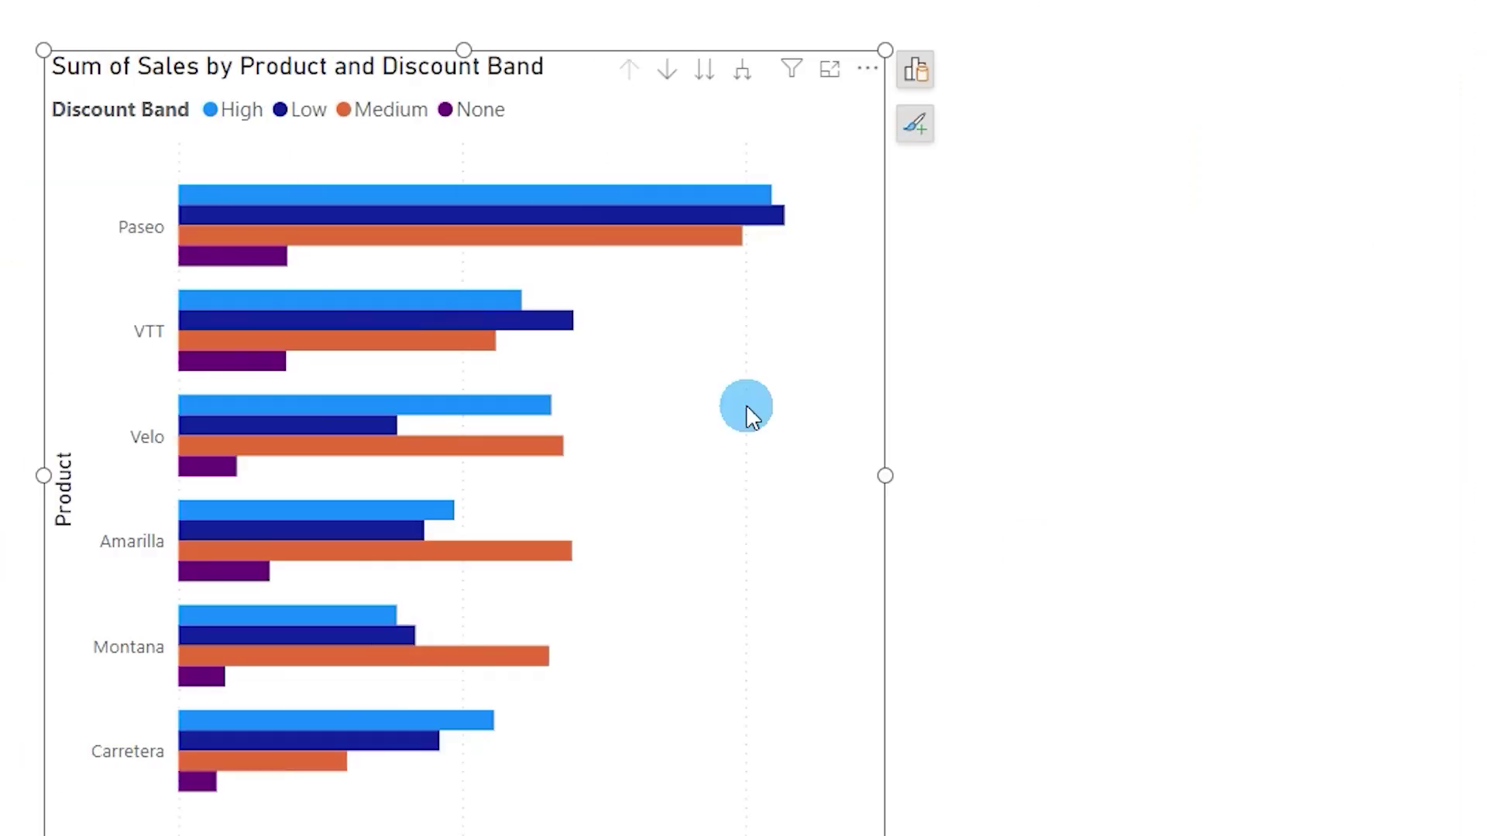
Step: Turn on data labels for every bar, leaving the zoom slider off
{"action": "left_click", "coordinate": [927, 138]}
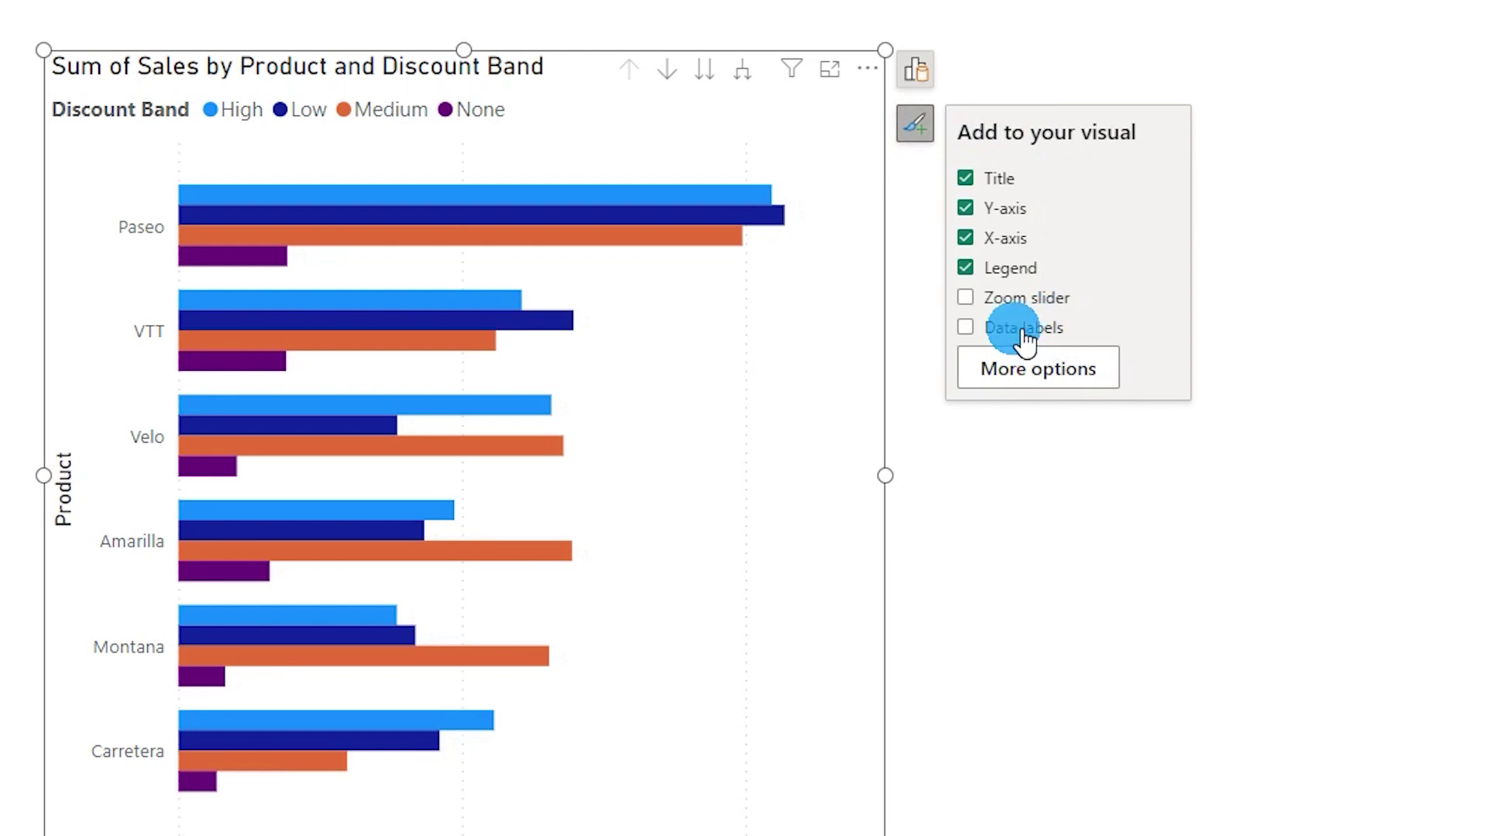
{"action": "left_click", "coordinate": [968, 328]}
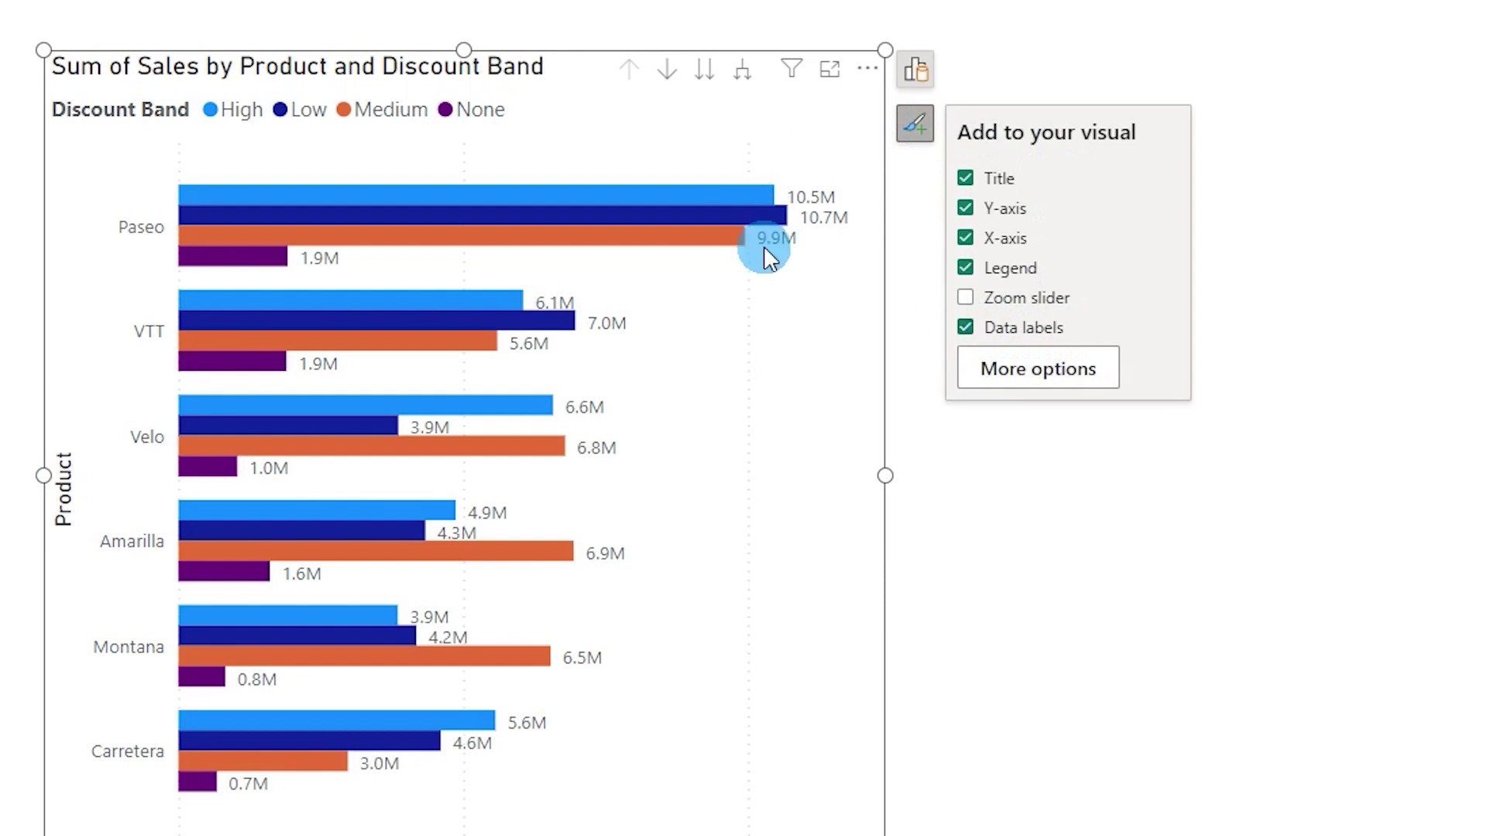
{"action": "left_click", "coordinate": [965, 298]}
{"action": "scroll", "coordinate": [873, 710], "scroll_direction": "down", "scroll_amount": 1}
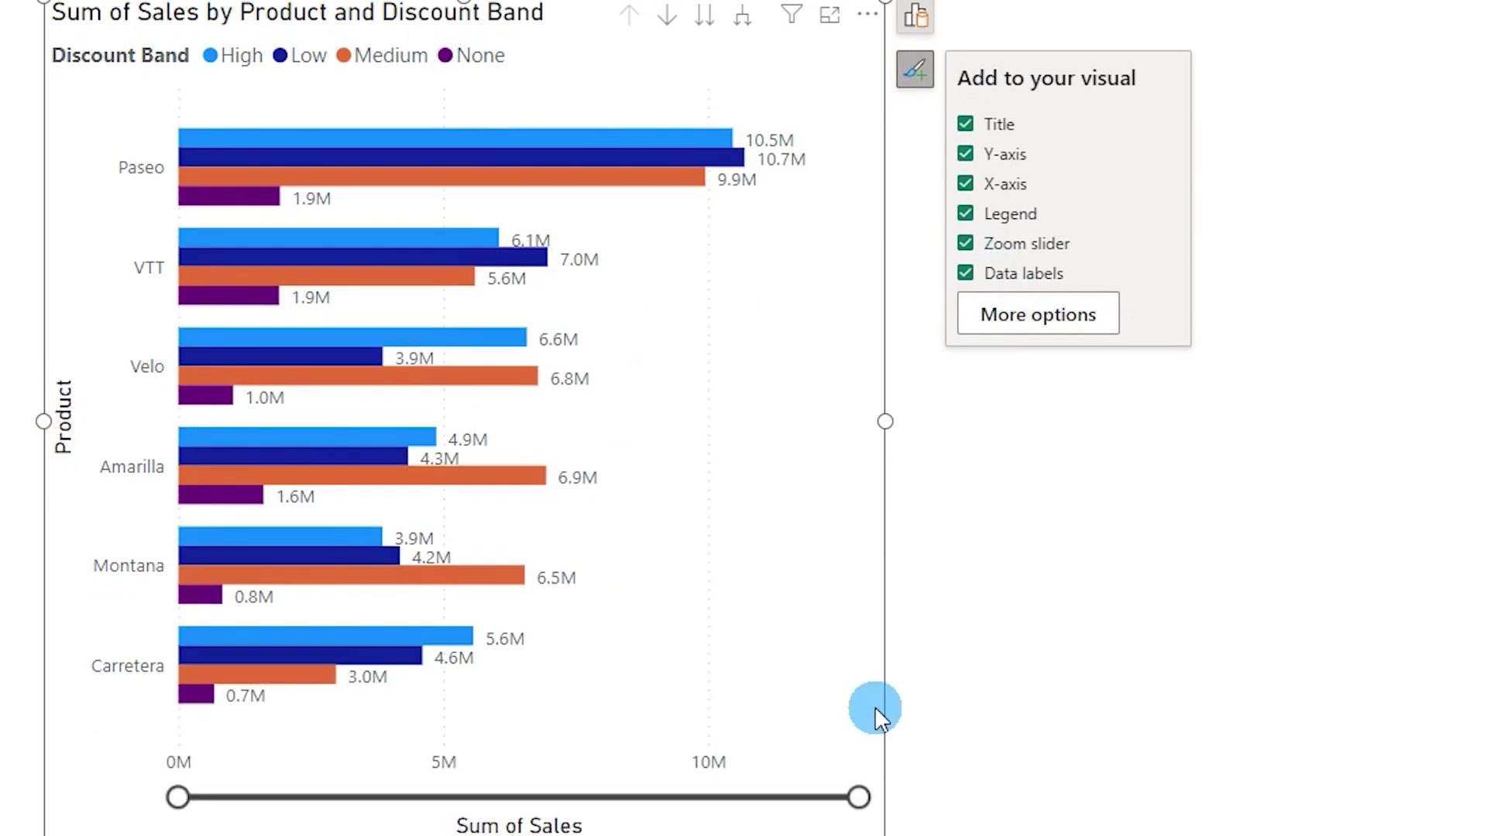
{"action": "mouse_move", "coordinate": [860, 799]}
{"action": "left_mouse_down"}
{"action": "mouse_move", "coordinate": [664, 810]}
{"action": "mouse_move", "coordinate": [880, 797]}
{"action": "left_mouse_up"}
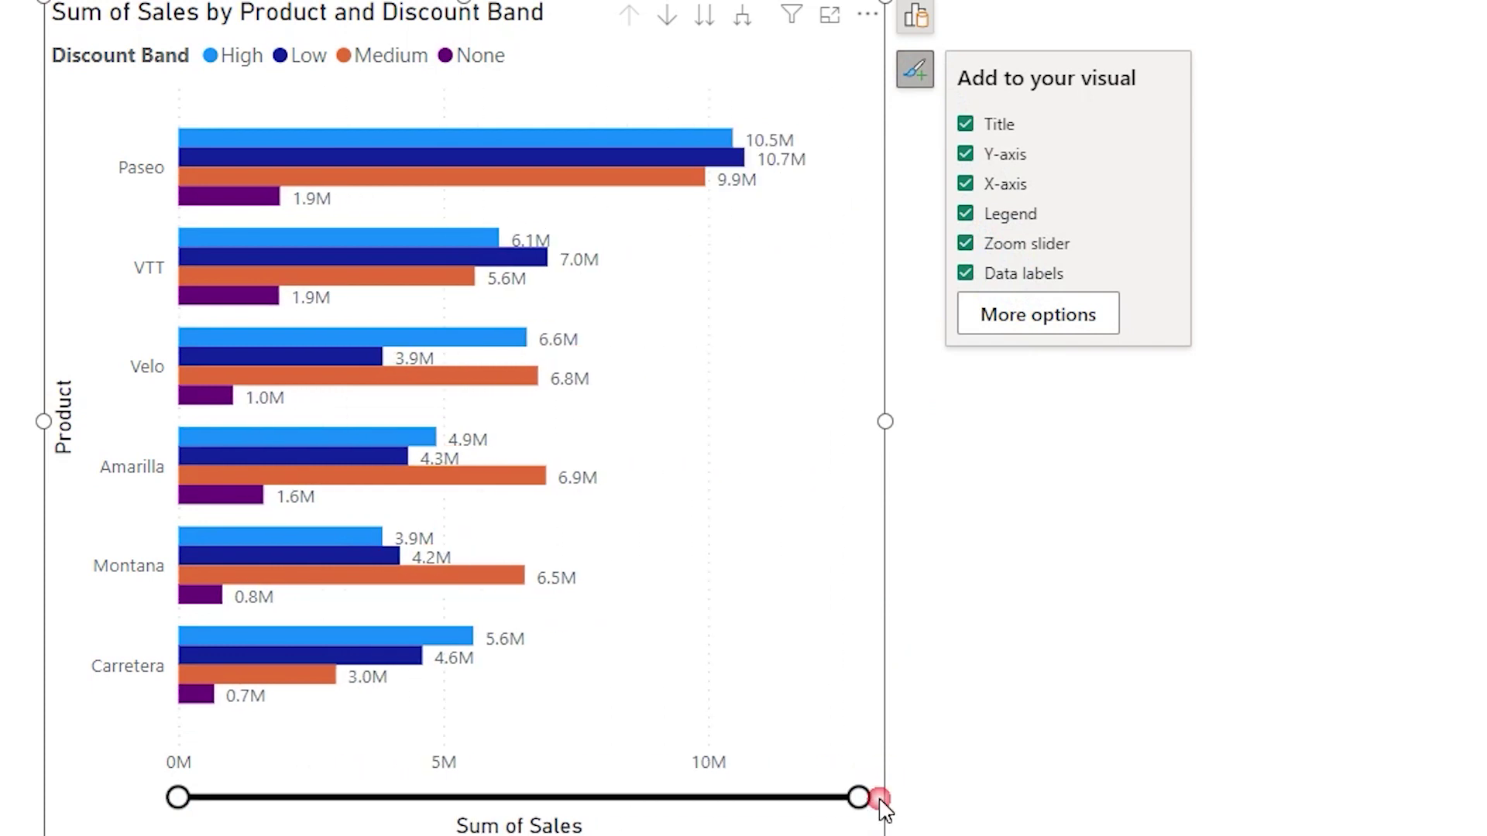
{"action": "left_click", "coordinate": [968, 243]}
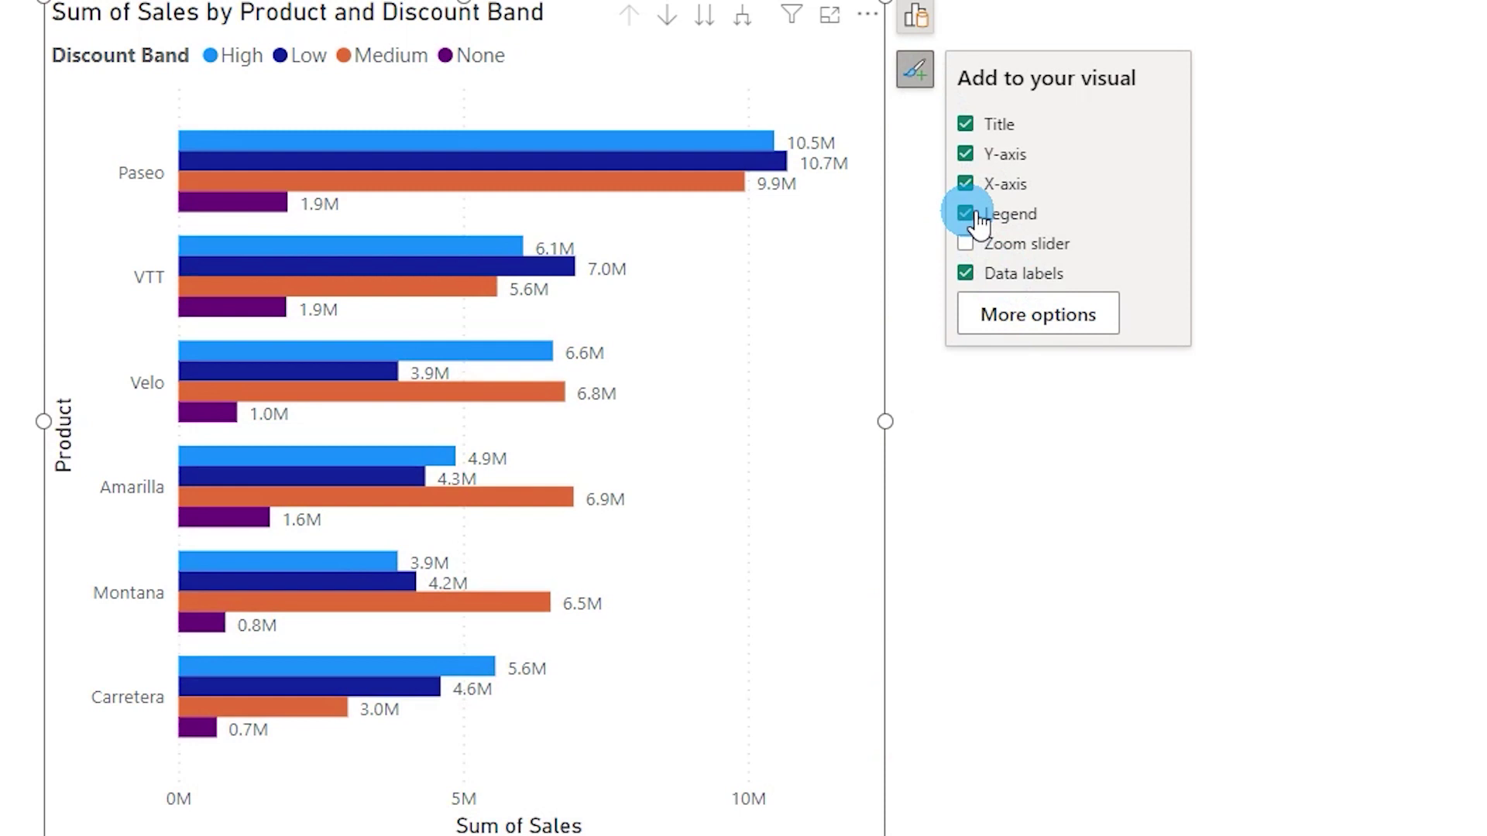
Step: Hide the Discount Band legend and X-axis, keeping the title and Y-axis visible
{"action": "left_click", "coordinate": [978, 217]}
{"action": "left_click", "coordinate": [977, 190]}
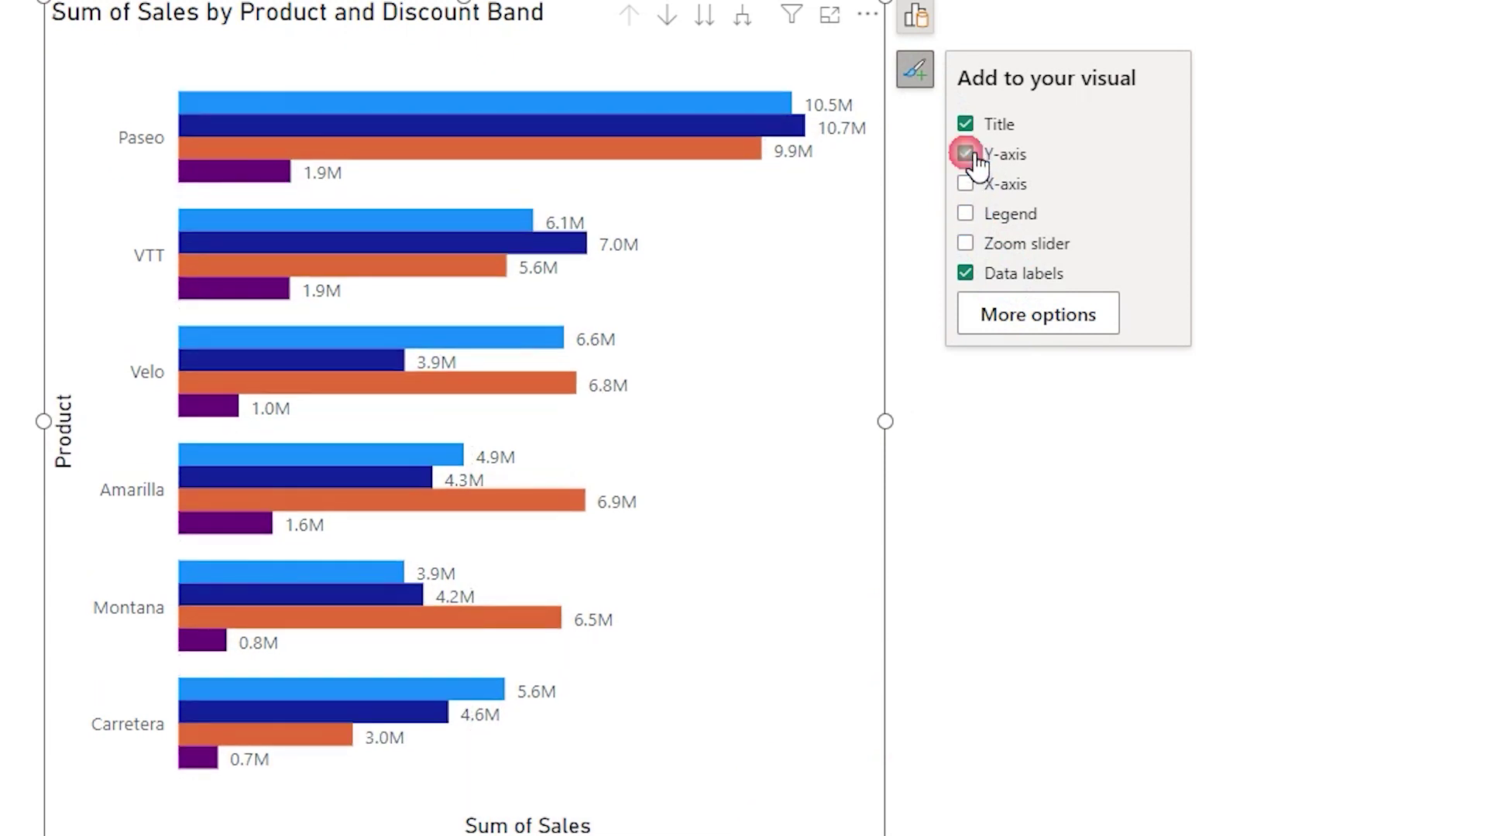
{"action": "left_click", "coordinate": [971, 157]}
{"action": "left_click", "coordinate": [975, 137]}
{"action": "left_click", "coordinate": [973, 135]}
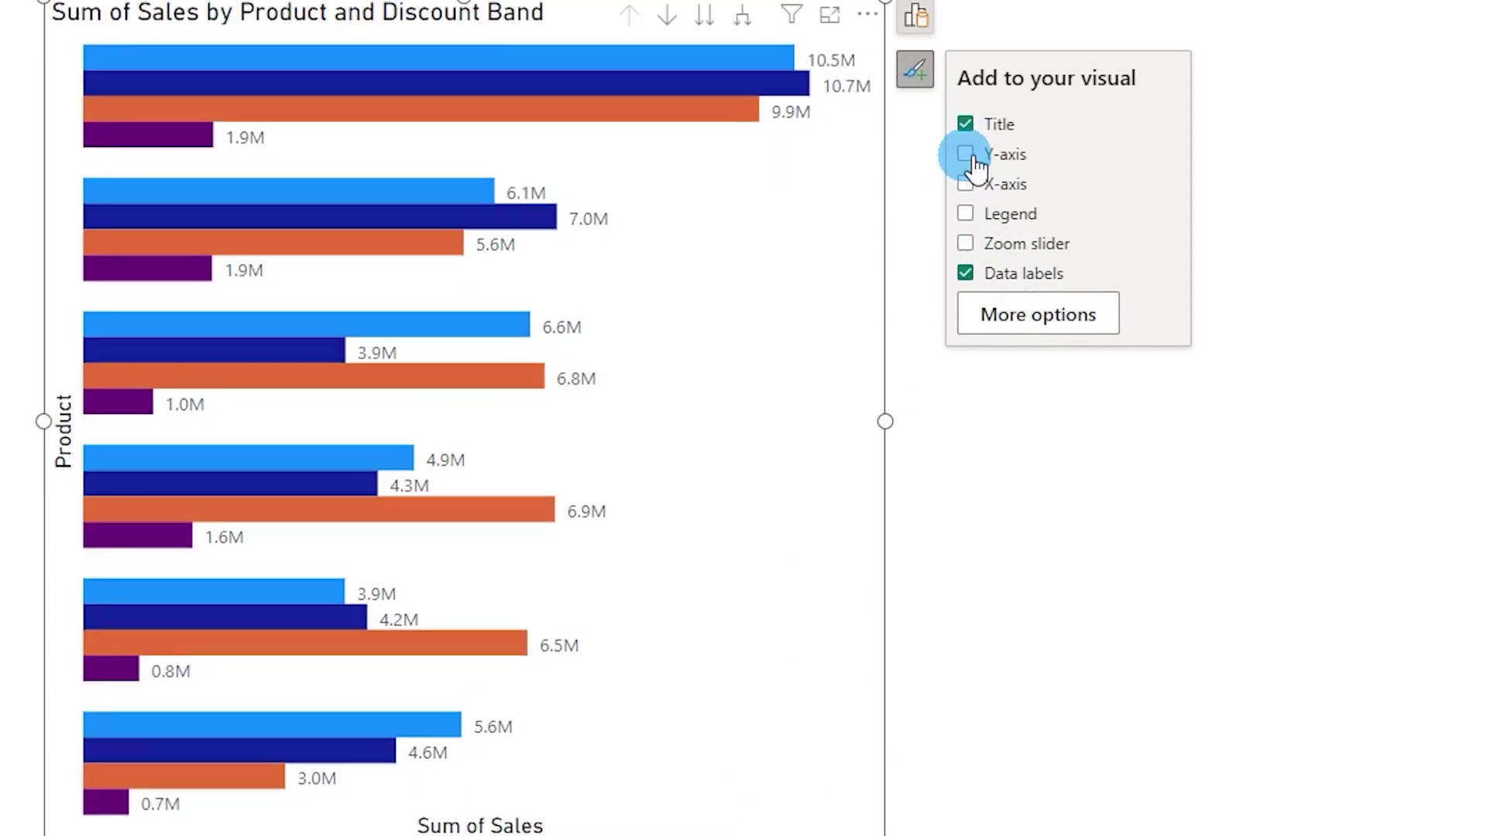
{"action": "left_click", "coordinate": [969, 157]}
{"action": "left_click", "coordinate": [917, 76]}
{"action": "left_click", "coordinate": [918, 78]}
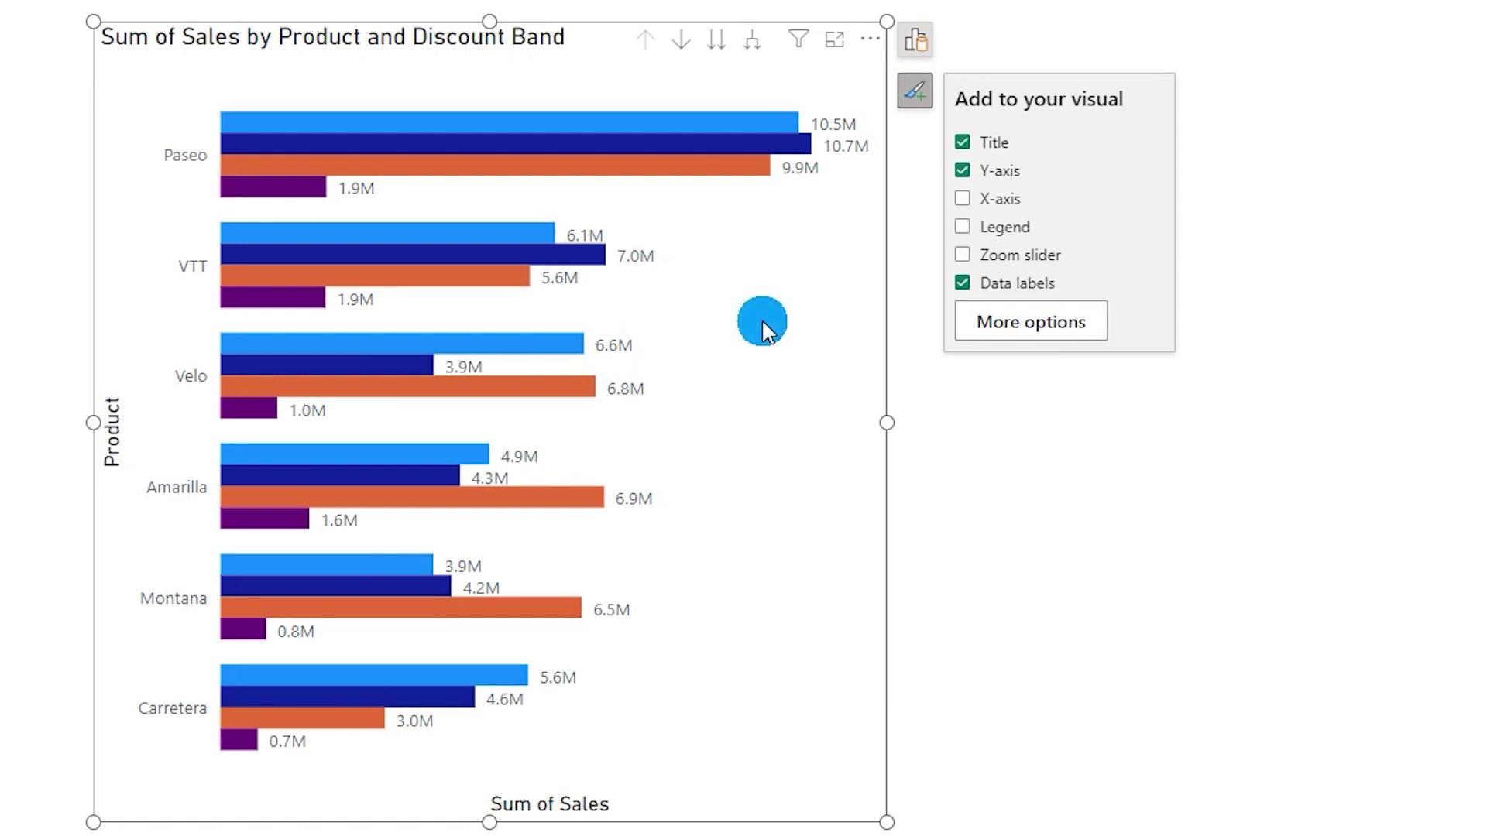
Step: Deselect the bar chart on the blank canvas, then reselect it
{"action": "left_click", "coordinate": [996, 611]}
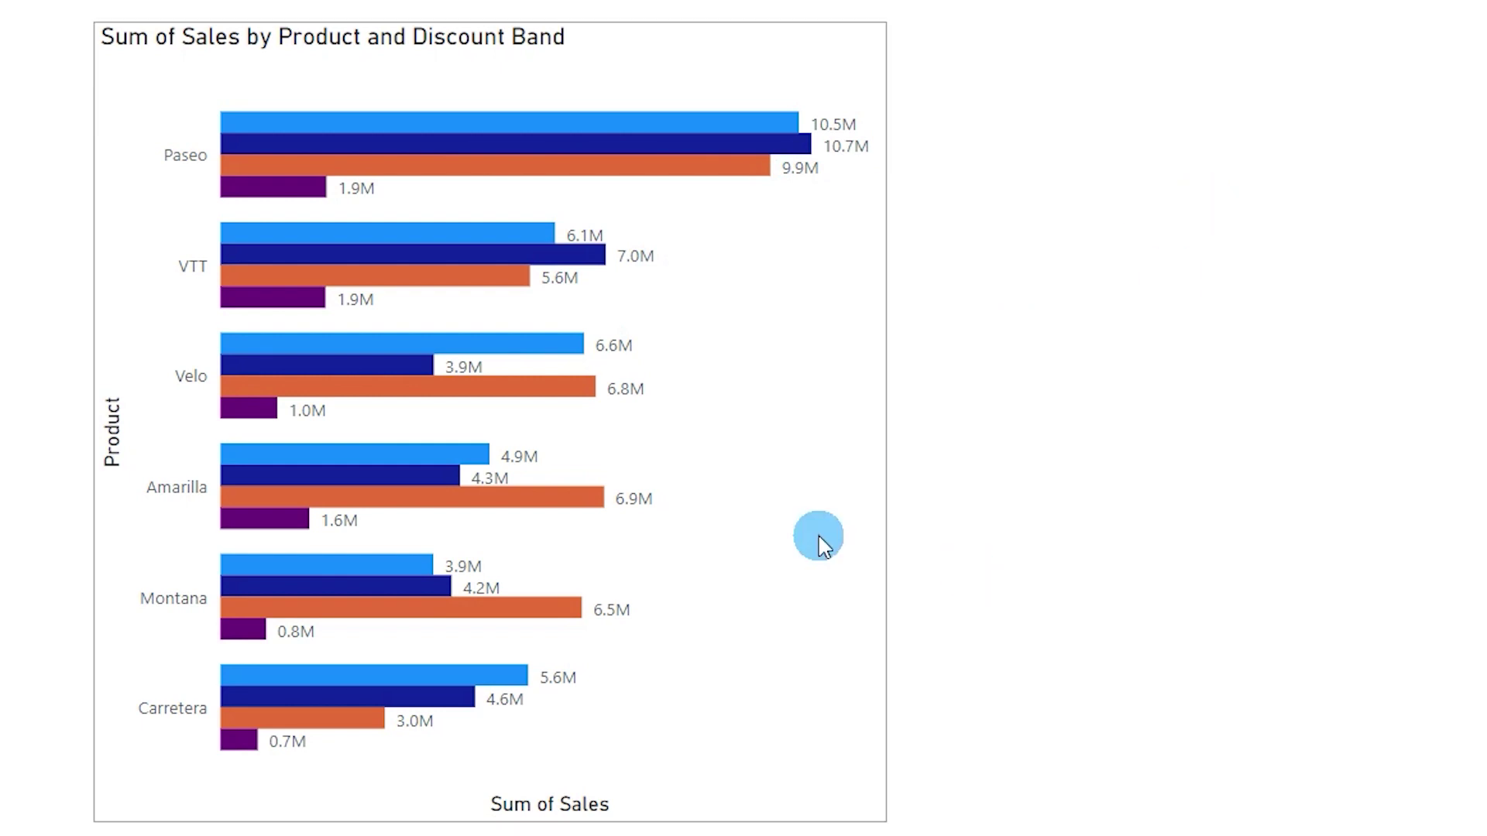
{"action": "left_click", "coordinate": [772, 296]}
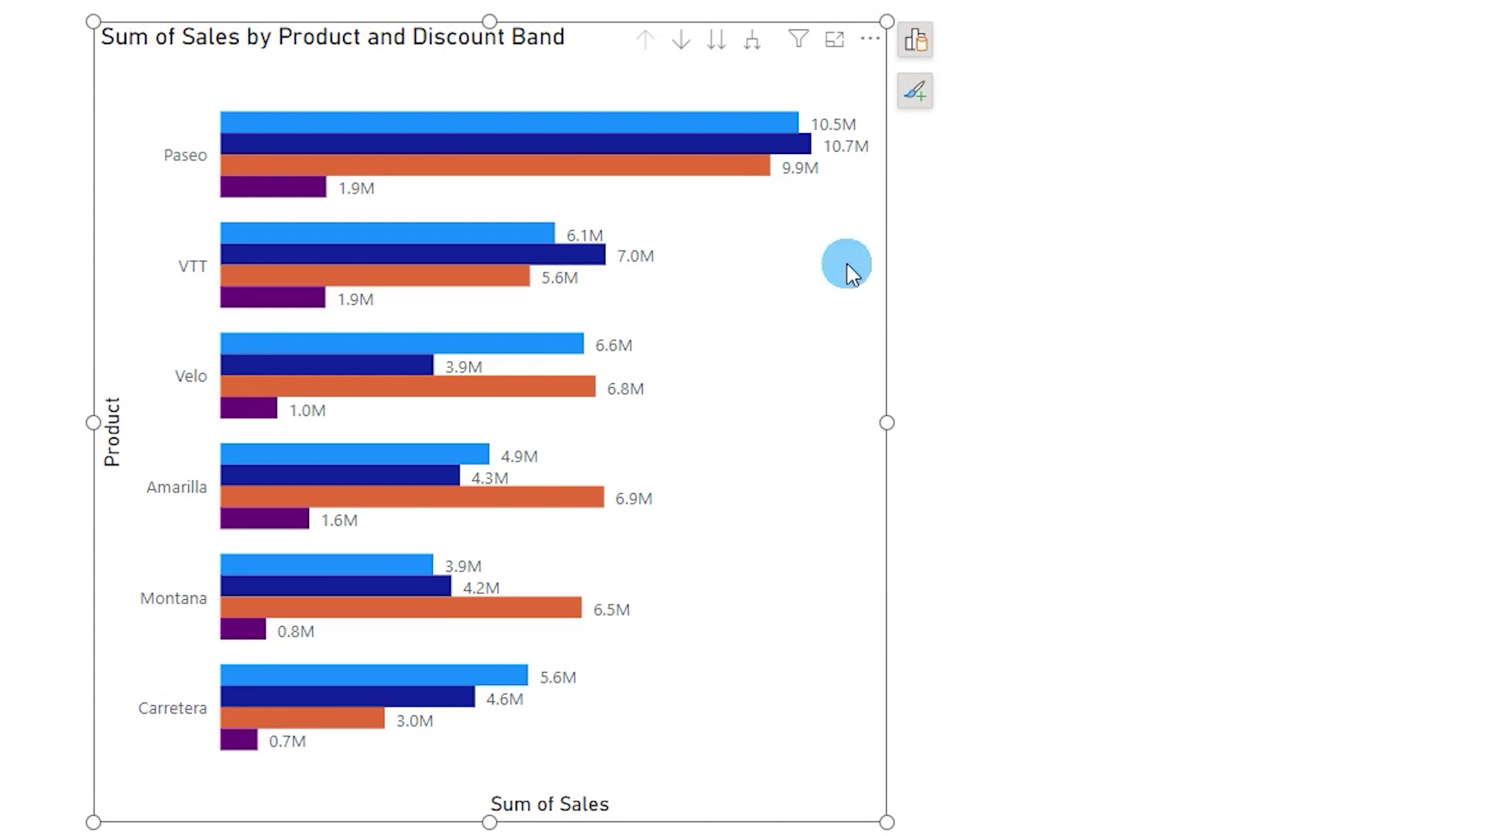
{"action": "left_click", "coordinate": [735, 296]}
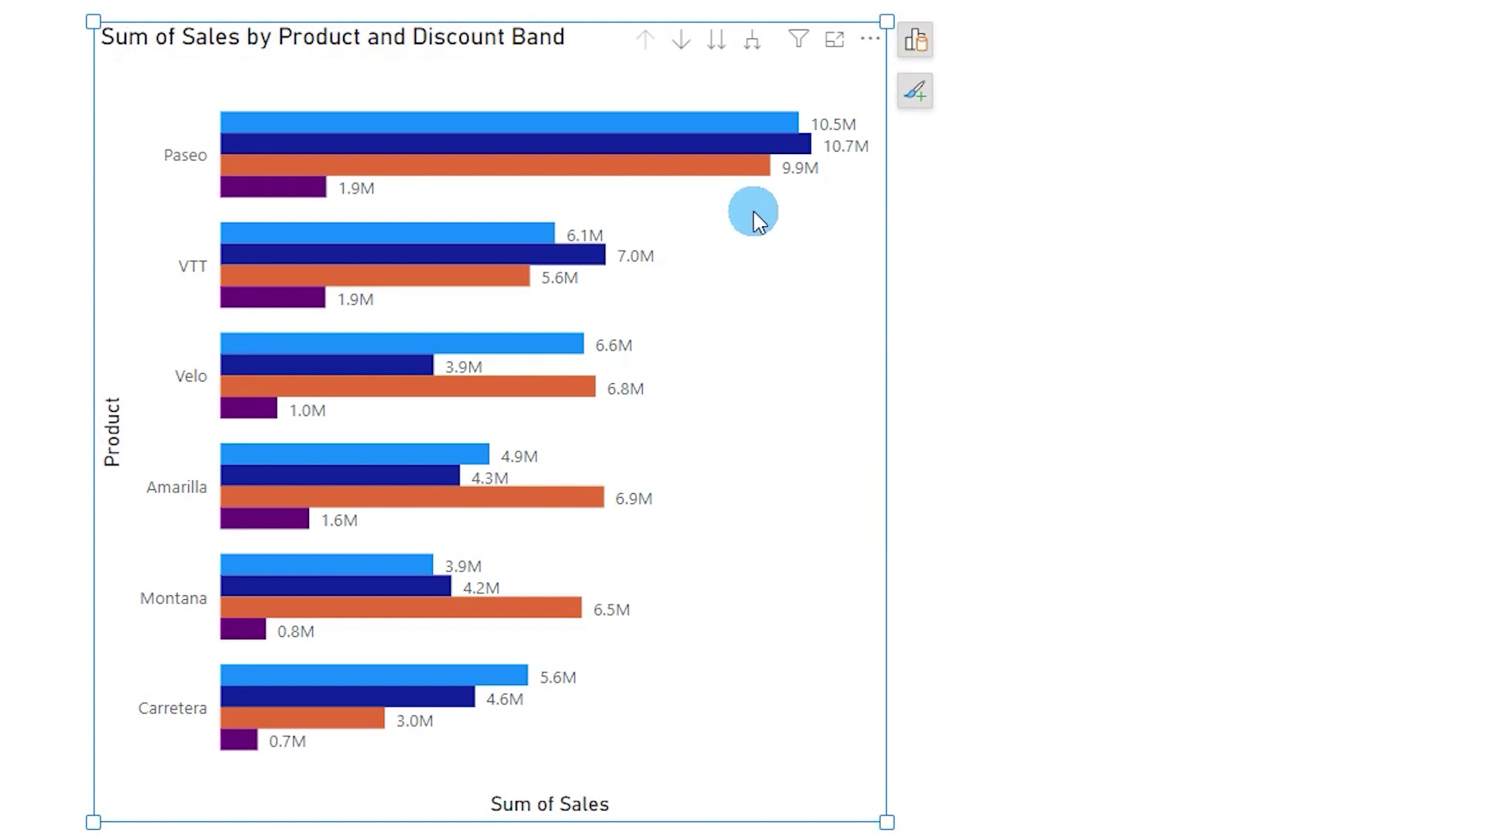
Step: Select the Low discount band's data labels and bring up their formatting options
{"action": "left_click", "coordinate": [848, 150]}
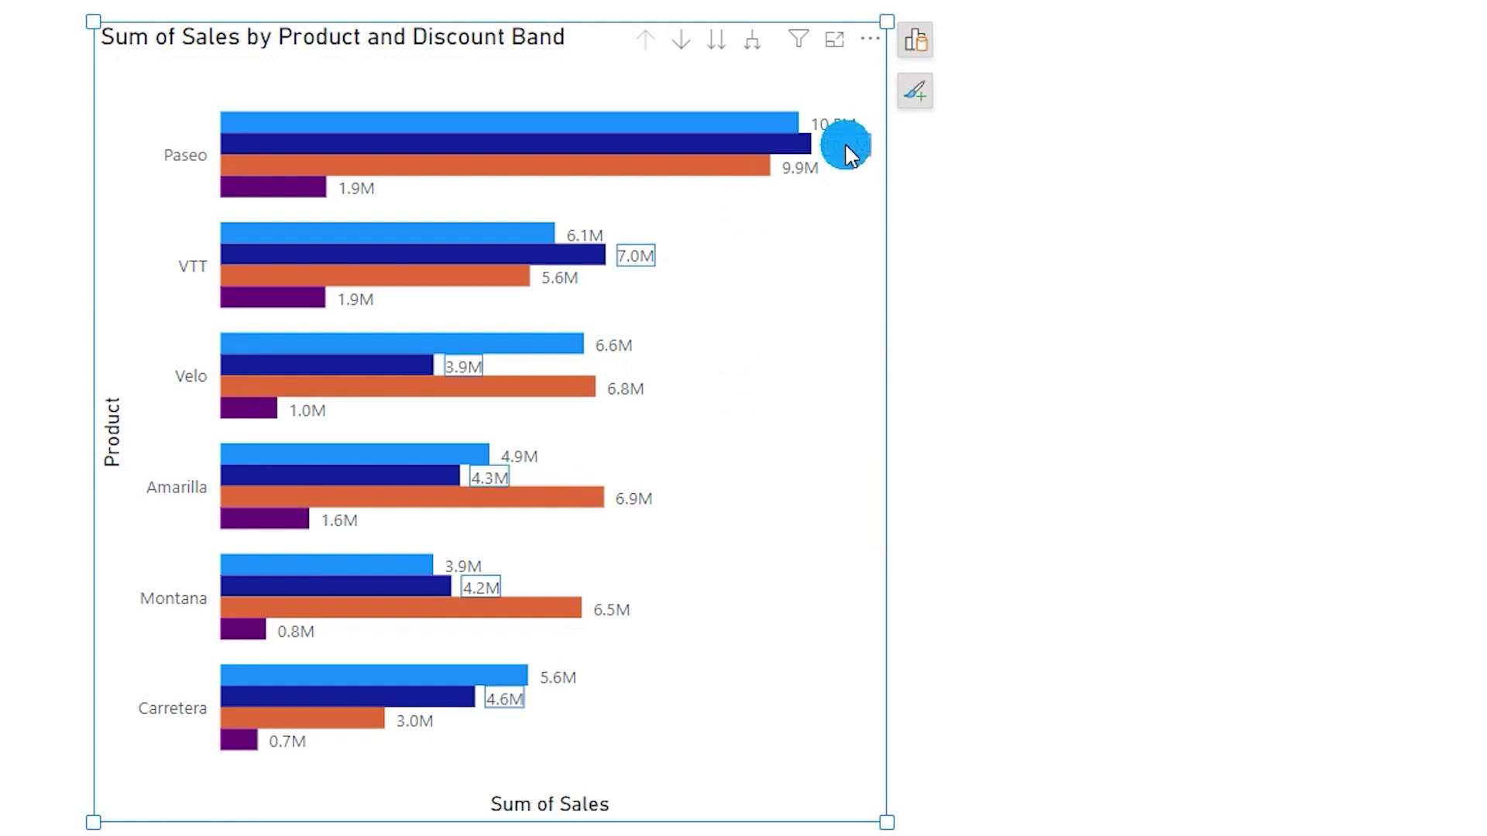
{"action": "left_click", "coordinate": [844, 127]}
{"action": "left_click", "coordinate": [845, 145]}
{"action": "left_click", "coordinate": [806, 166]}
{"action": "left_click", "coordinate": [846, 146]}
{"action": "right_click", "coordinate": [846, 147]}
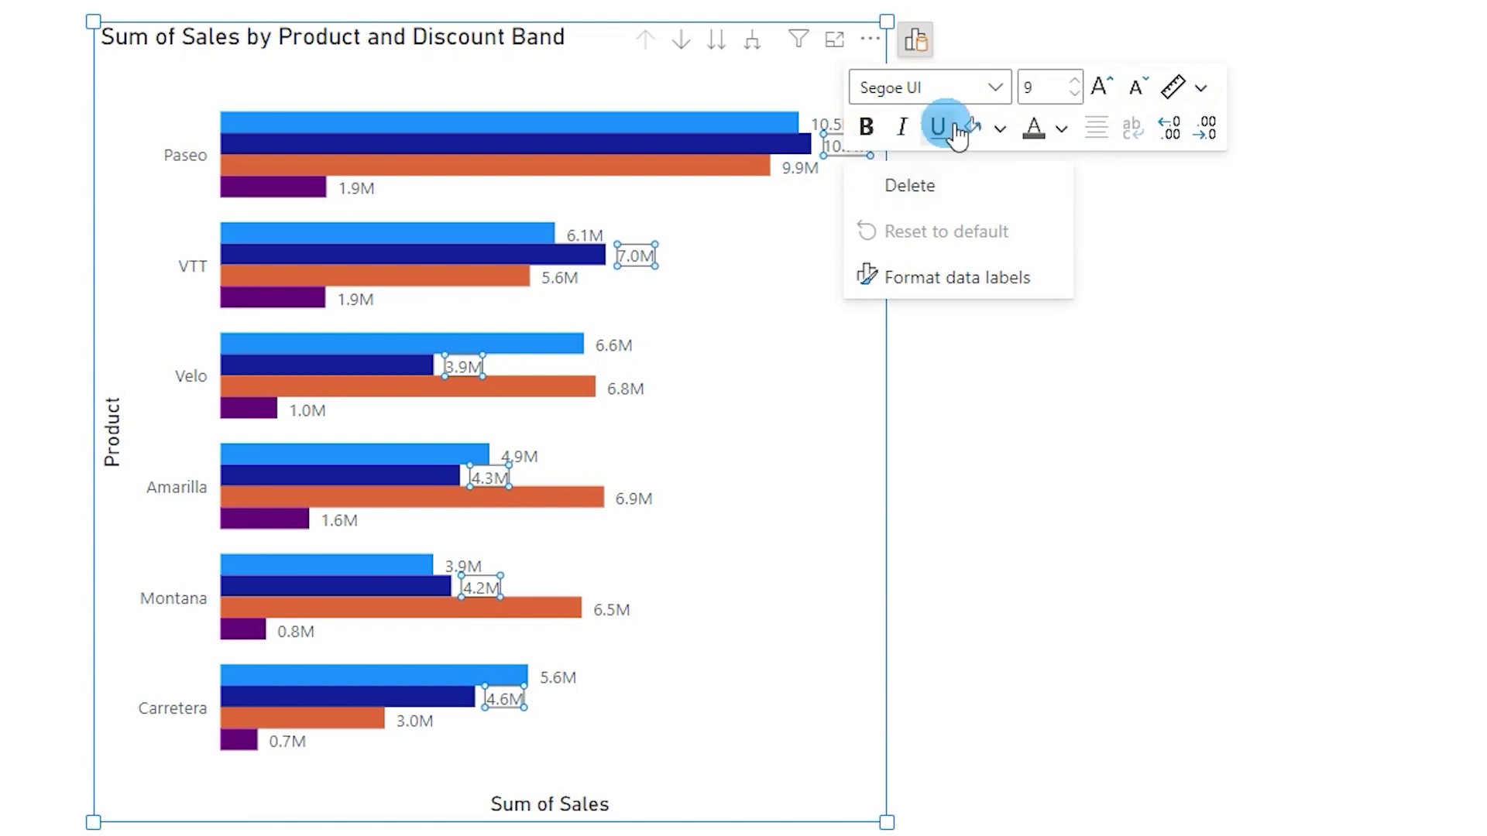
Step: Make the Low labels font size 11, bold, with two decimal places
{"action": "left_click", "coordinate": [1075, 79]}
{"action": "left_click", "coordinate": [1075, 80]}
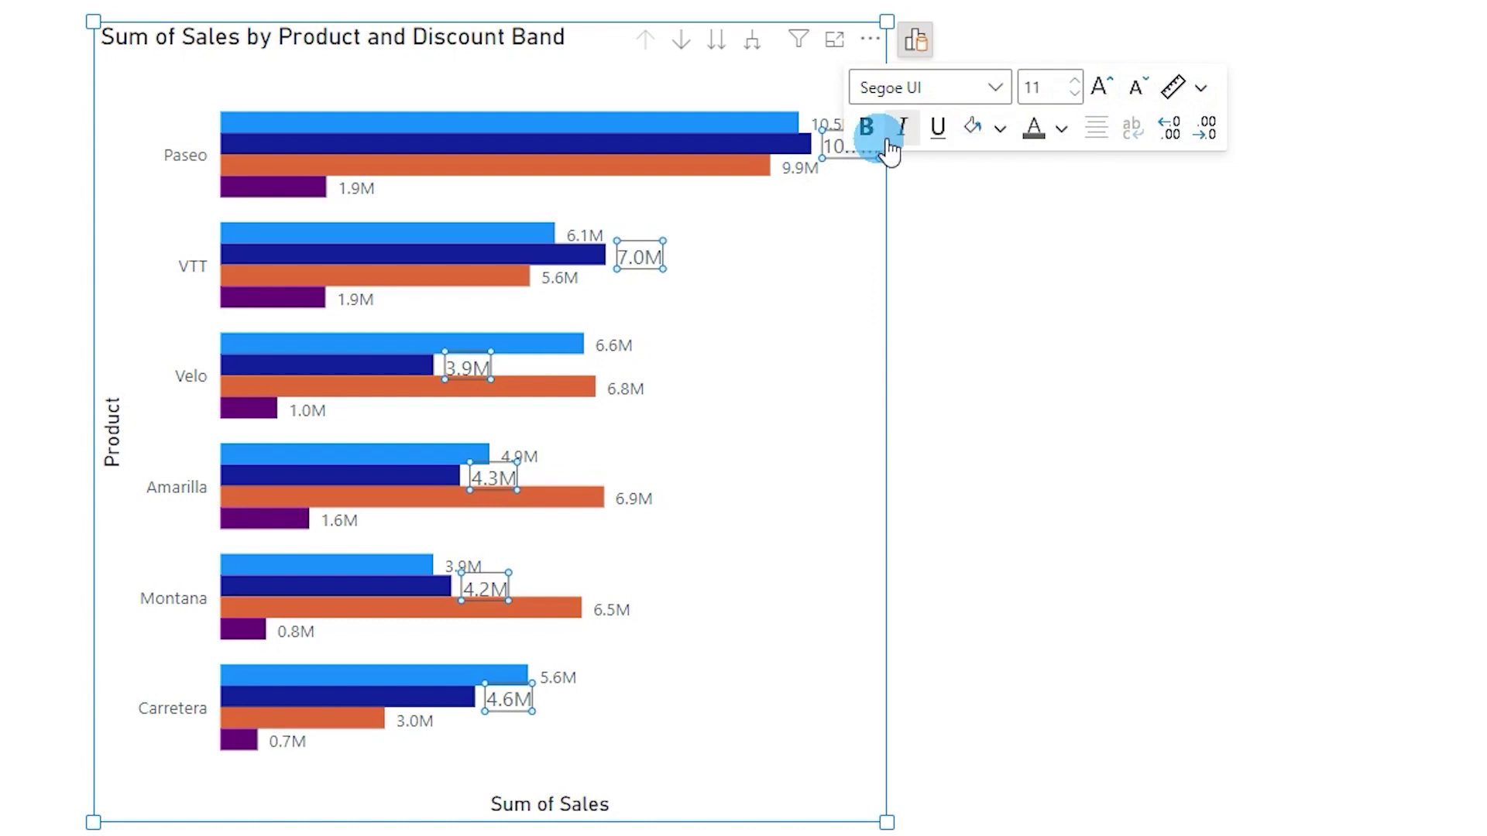
{"action": "left_click", "coordinate": [867, 128]}
{"action": "left_click", "coordinate": [1206, 129]}
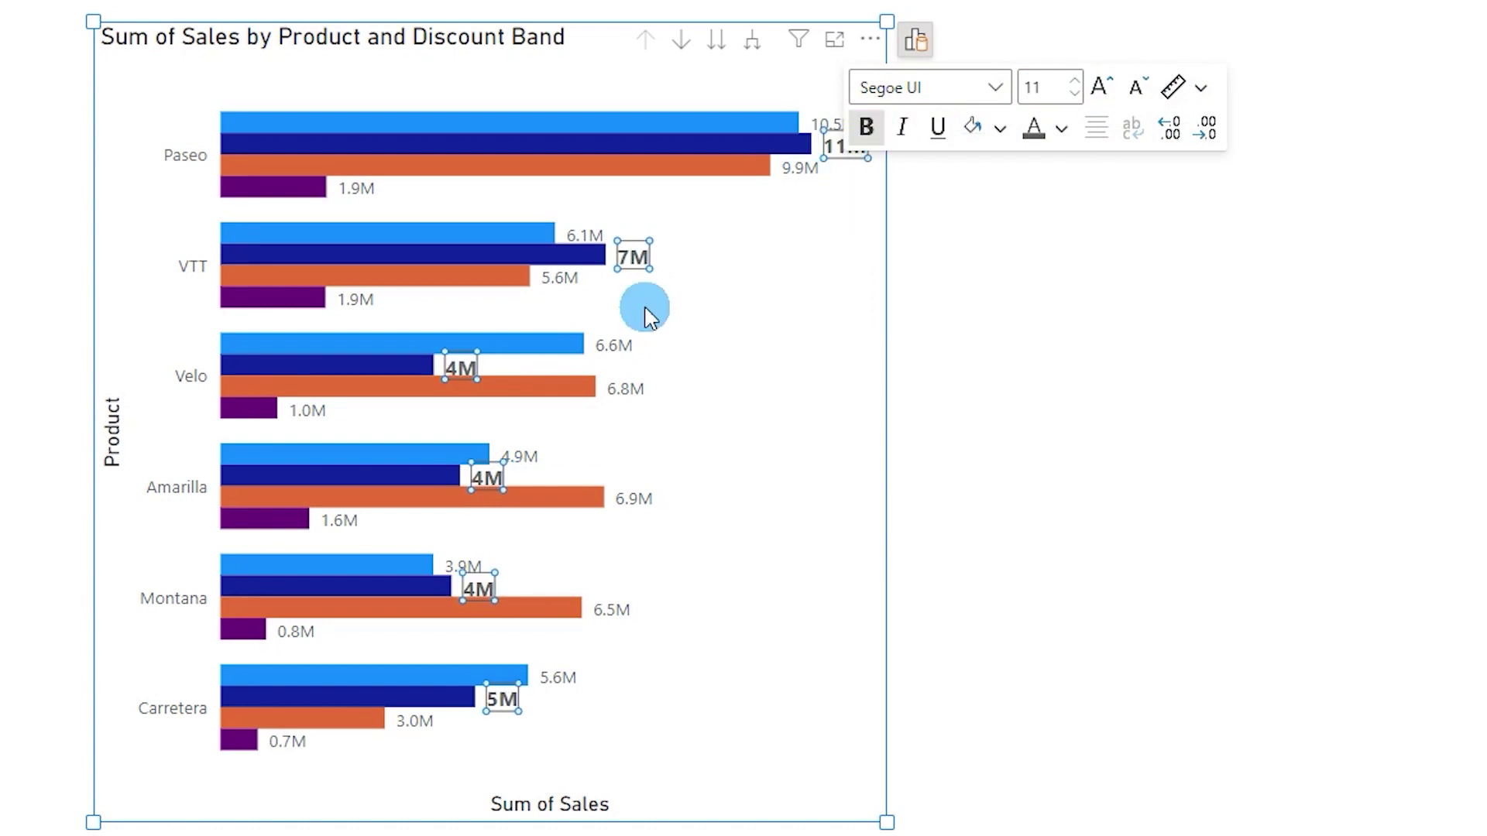
{"action": "left_click", "coordinate": [1171, 130]}
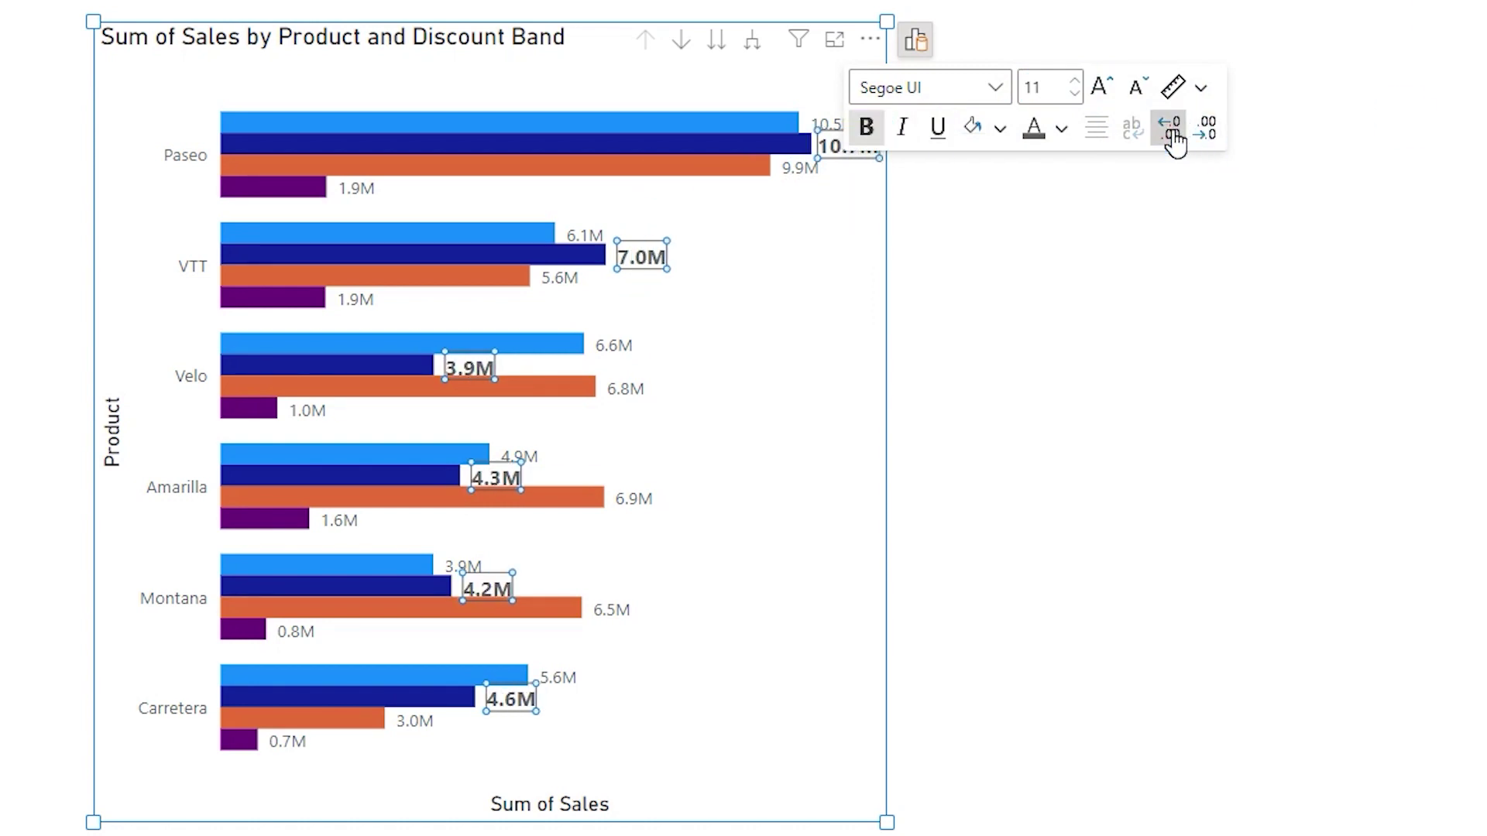
{"action": "left_click", "coordinate": [1173, 132]}
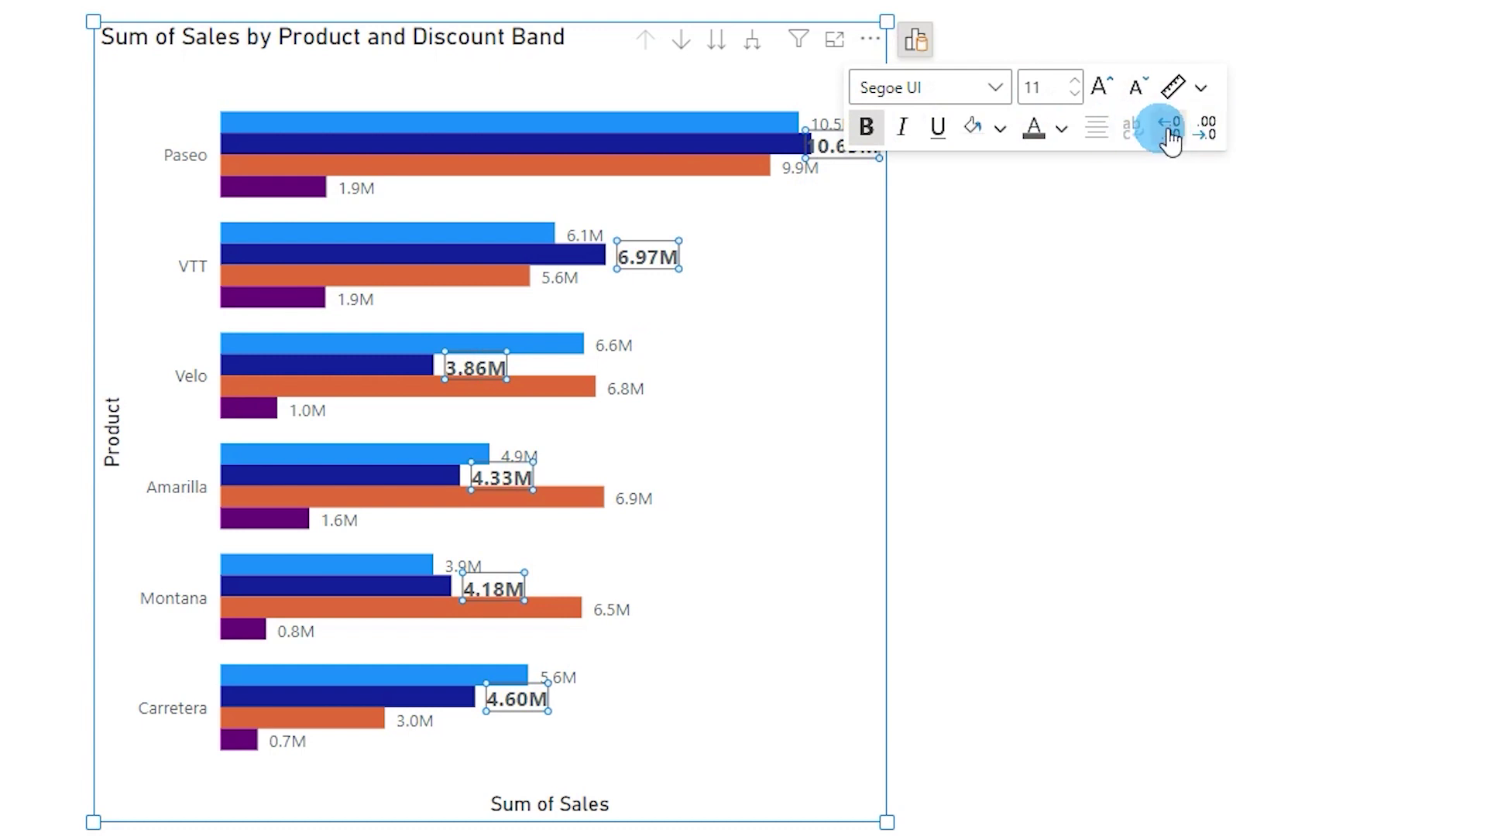
Step: Return the labels' display units to Auto and open the full data label formatting settings
{"action": "left_click", "coordinate": [1200, 88]}
{"action": "right_click", "coordinate": [1205, 120]}
{"action": "left_click", "coordinate": [1212, 91]}
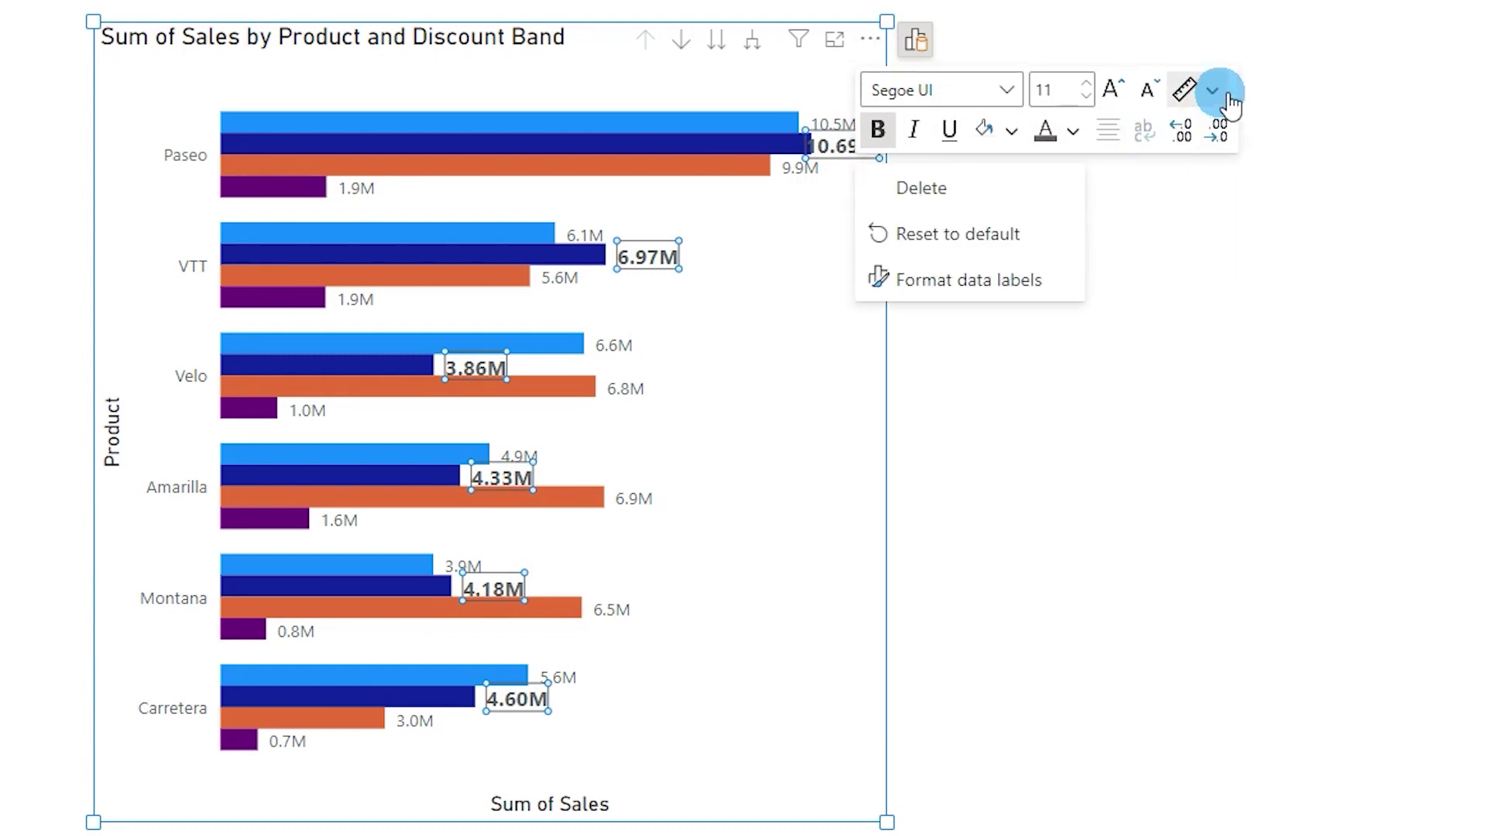
{"action": "left_click", "coordinate": [1292, 143]}
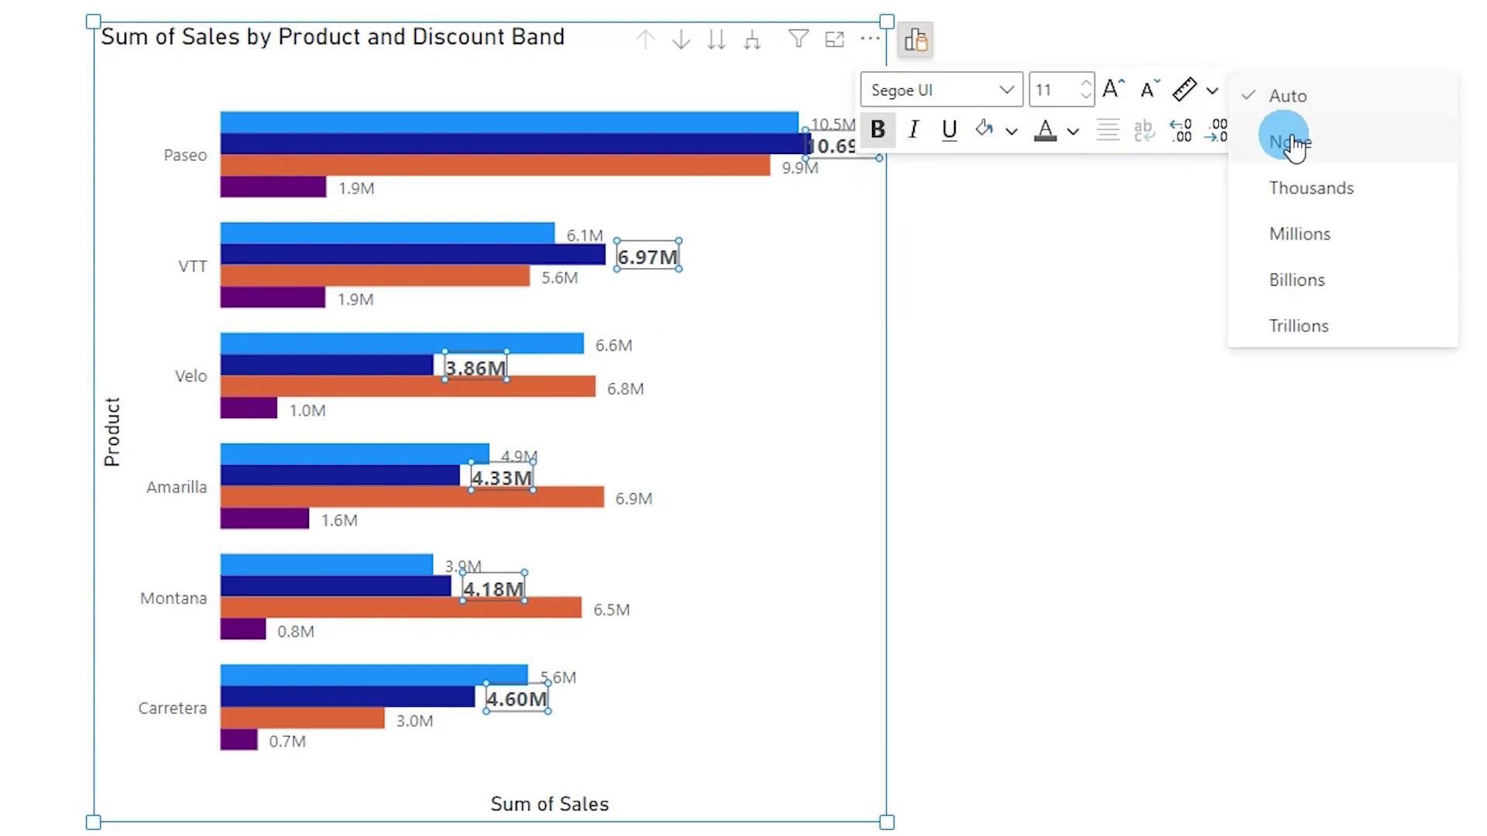
{"action": "left_click", "coordinate": [1312, 199]}
{"action": "left_click", "coordinate": [1212, 91]}
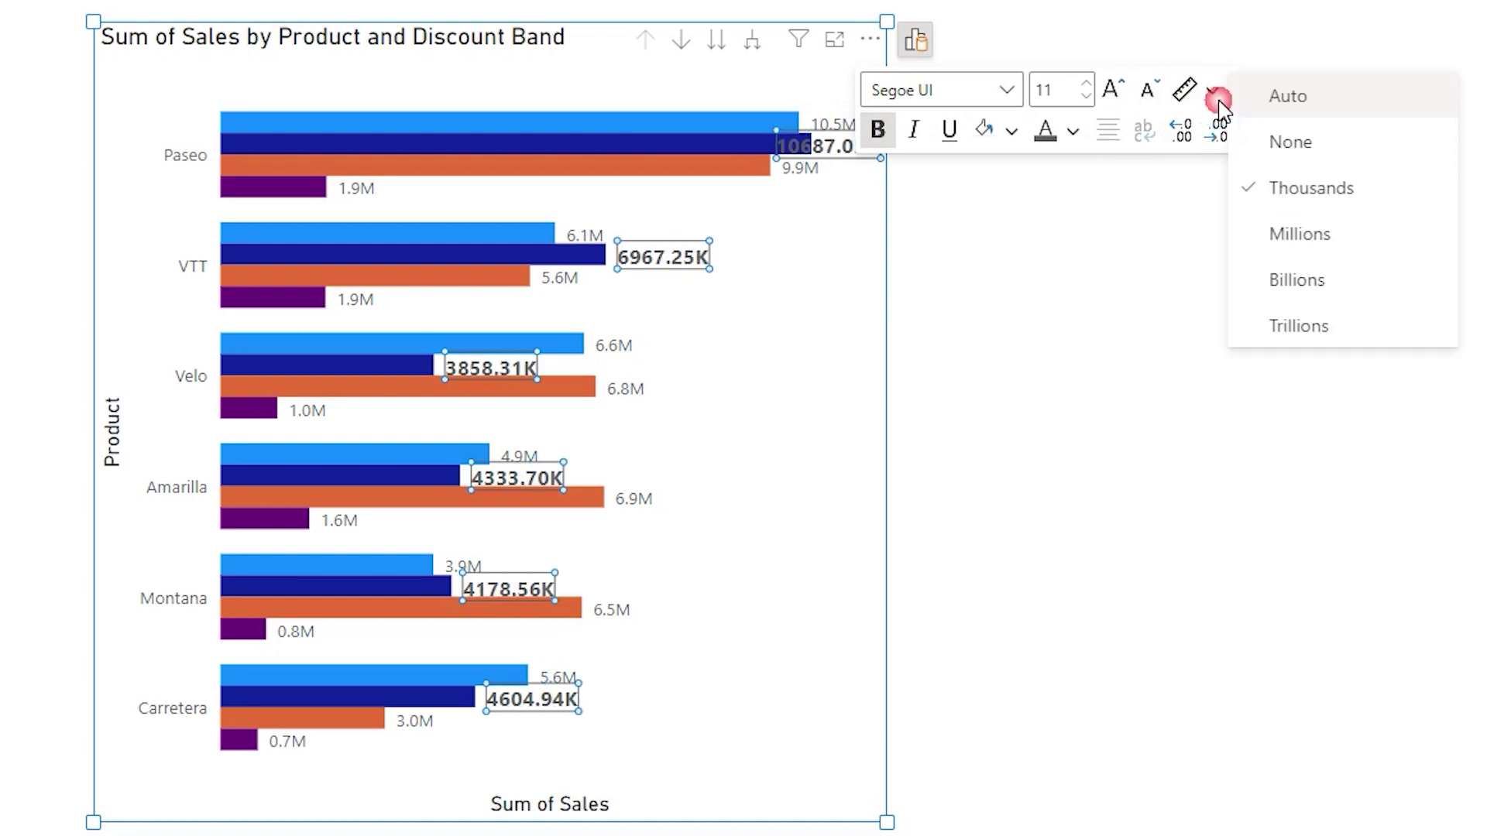
{"action": "left_click", "coordinate": [1288, 96]}
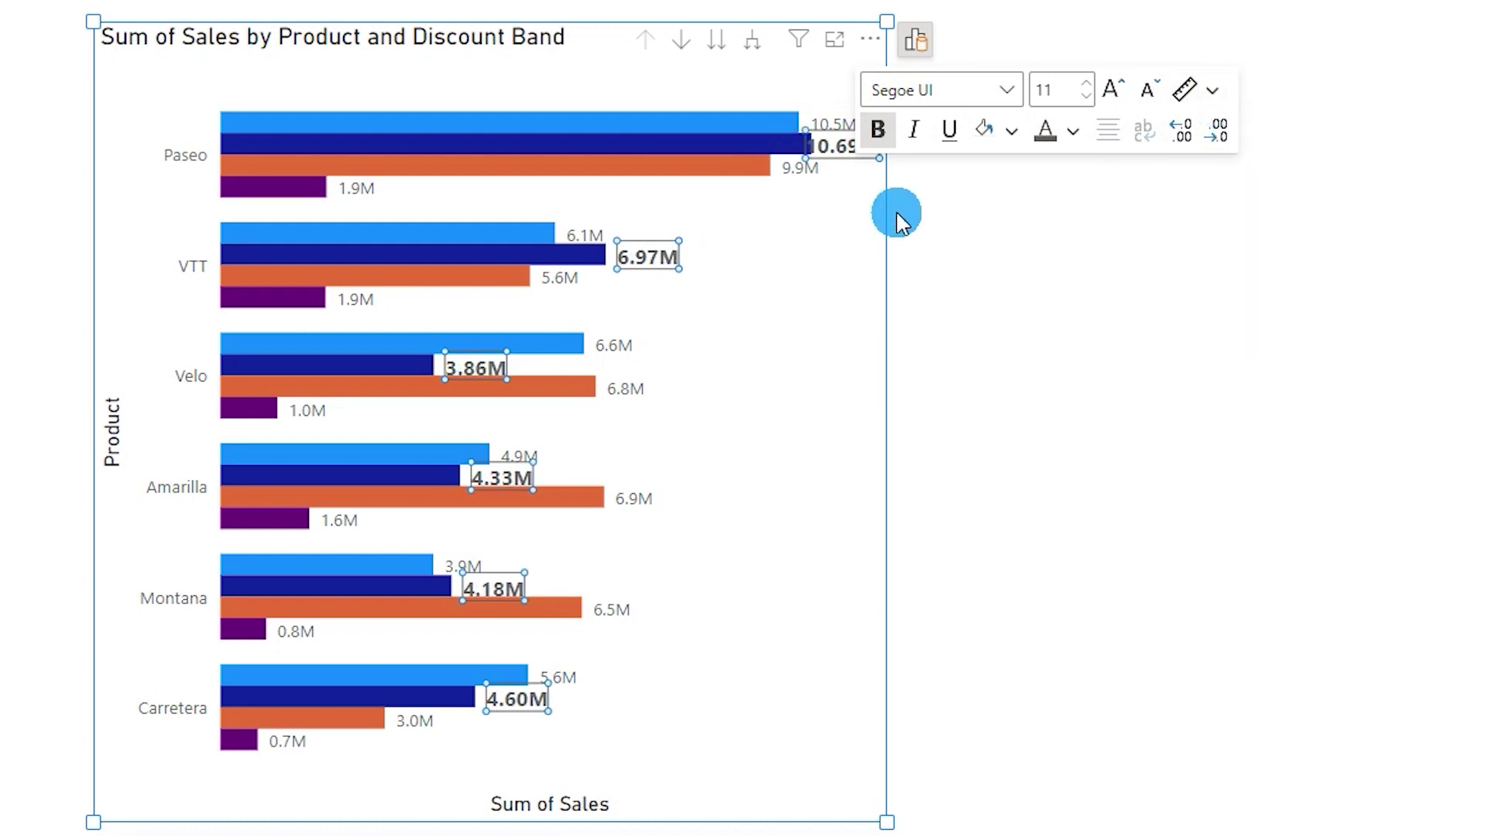
{"action": "right_click", "coordinate": [876, 146]}
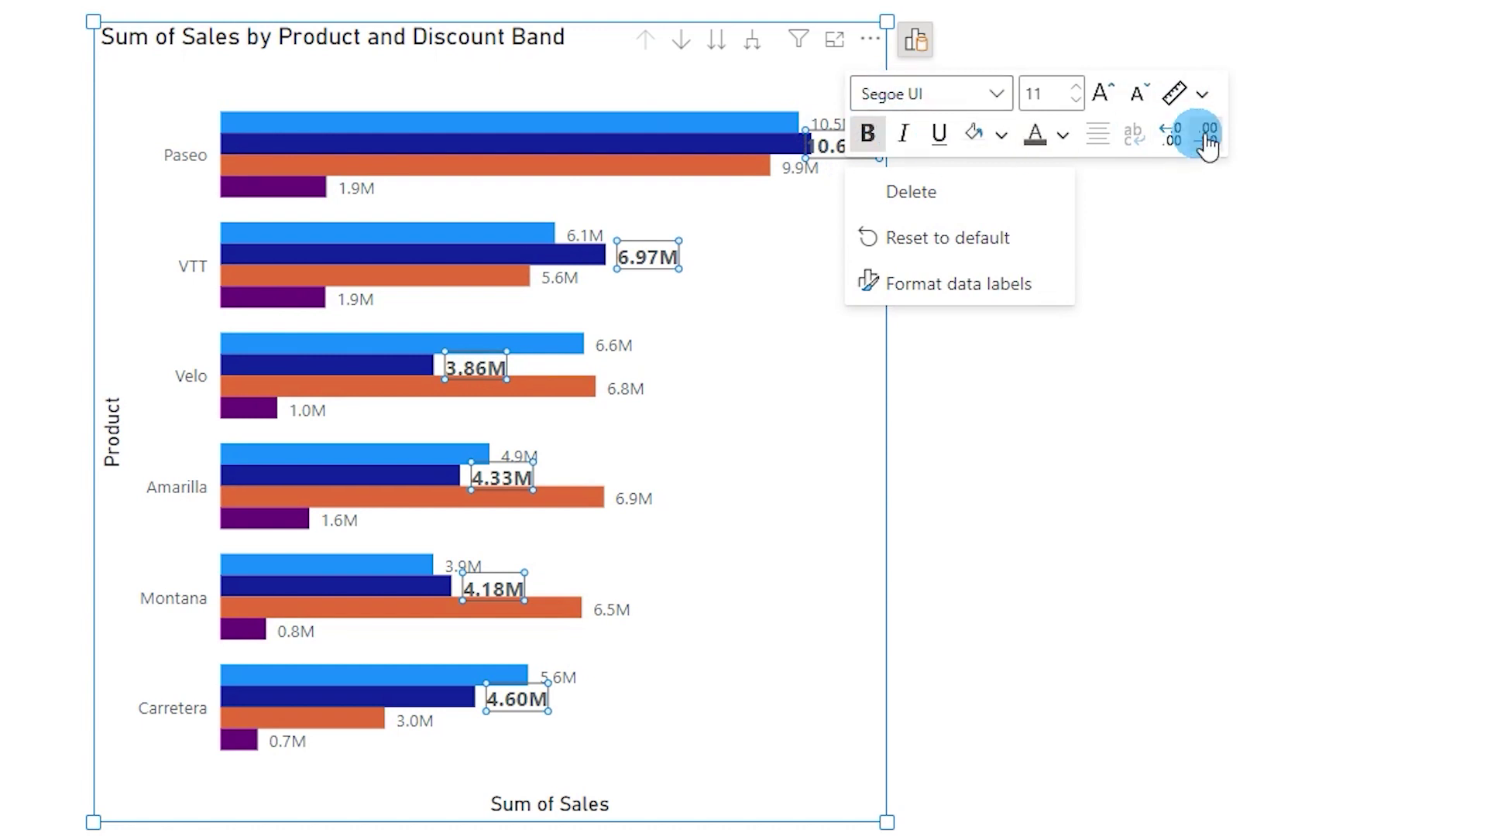
{"action": "left_click", "coordinate": [959, 286]}
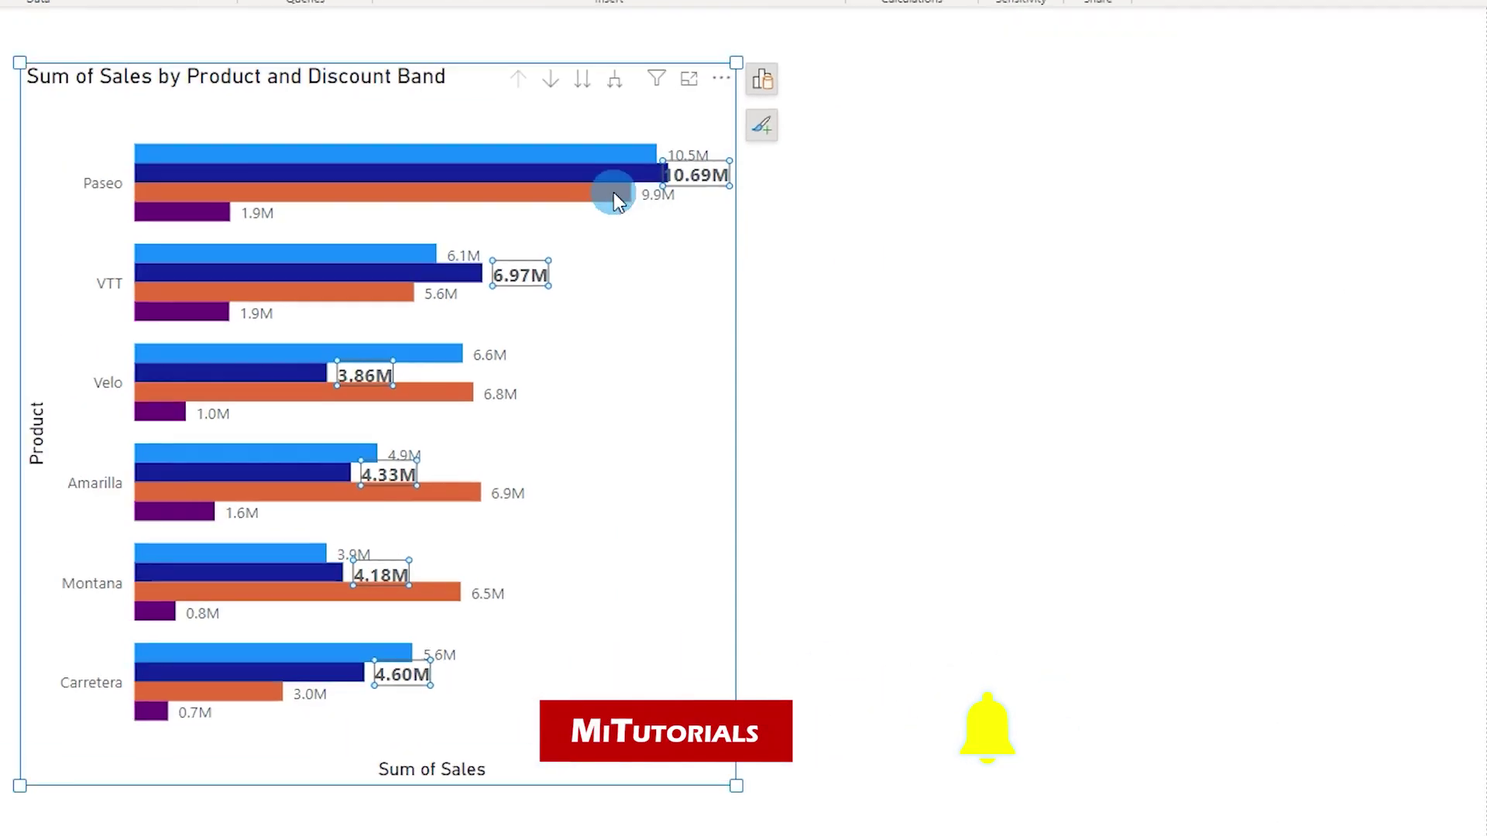
Step: Recolour the Low discount band bars from dark blue to yellow, then select their bold labels
{"action": "left_click", "coordinate": [608, 180]}
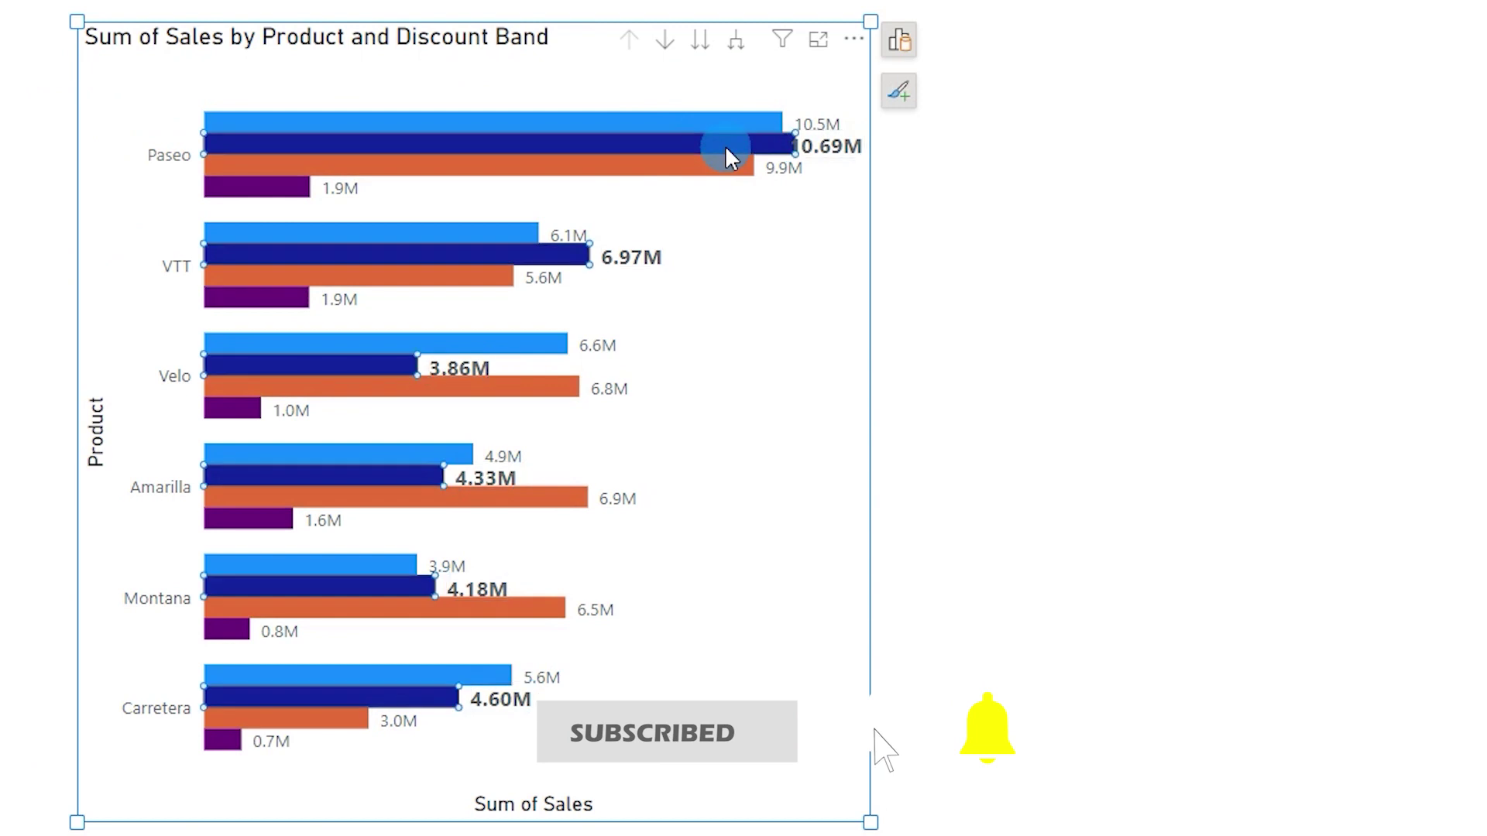
{"action": "left_click", "coordinate": [733, 144]}
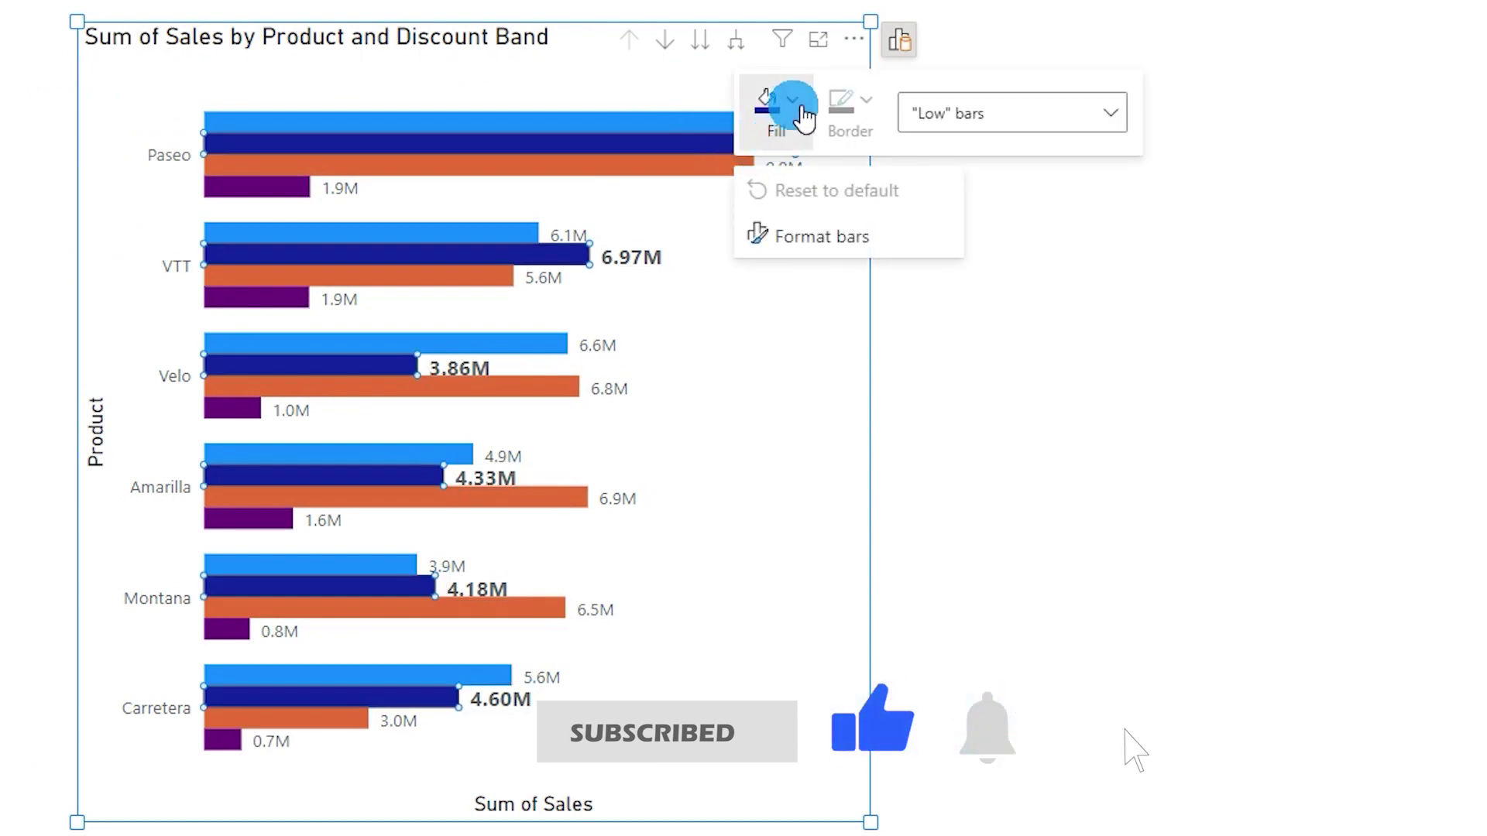
{"action": "left_click", "coordinate": [797, 112]}
{"action": "left_click", "coordinate": [916, 285]}
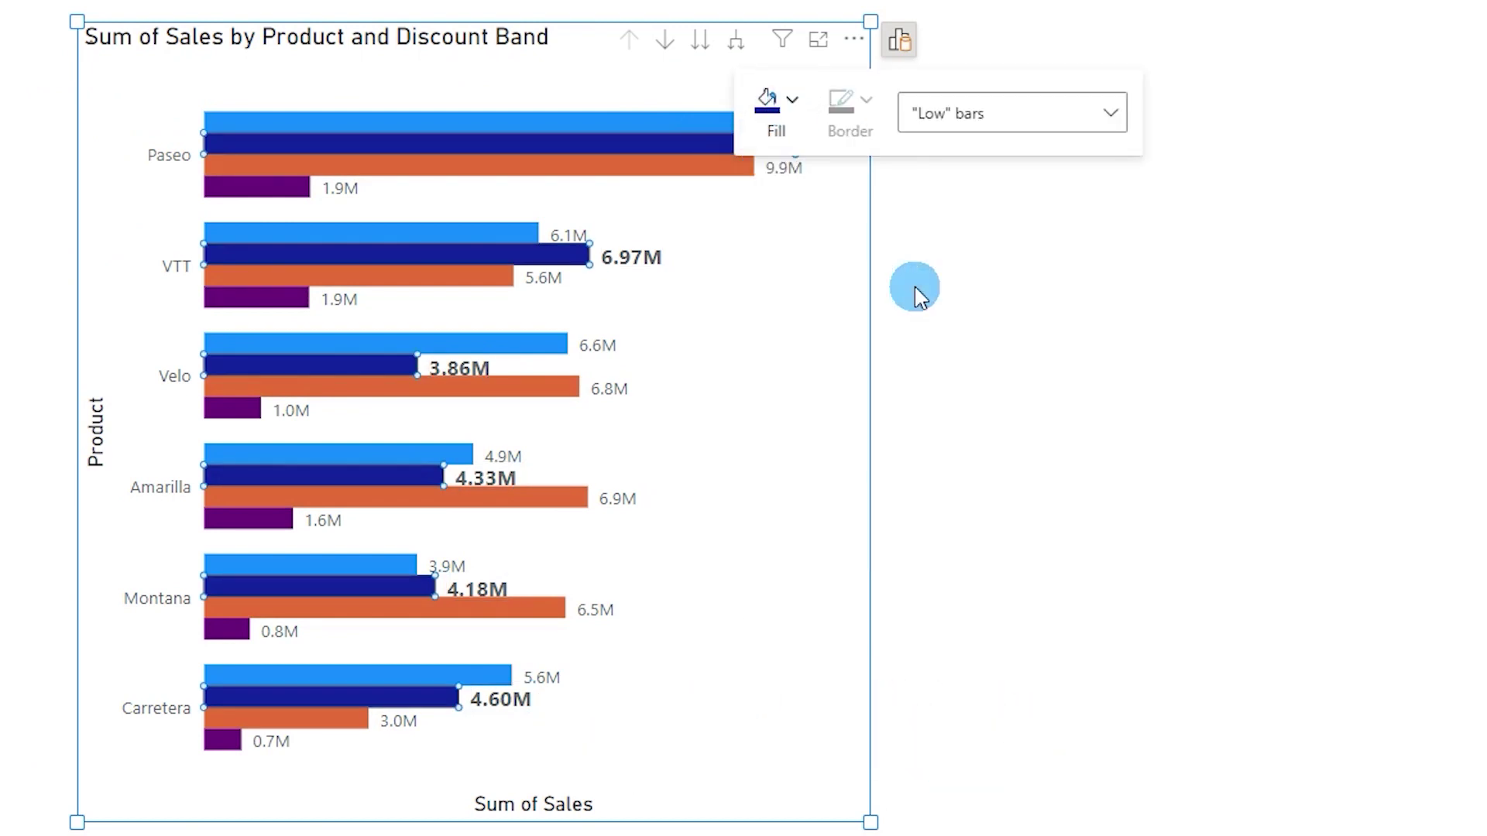
{"action": "left_click", "coordinate": [794, 104]}
{"action": "left_click", "coordinate": [1009, 399]}
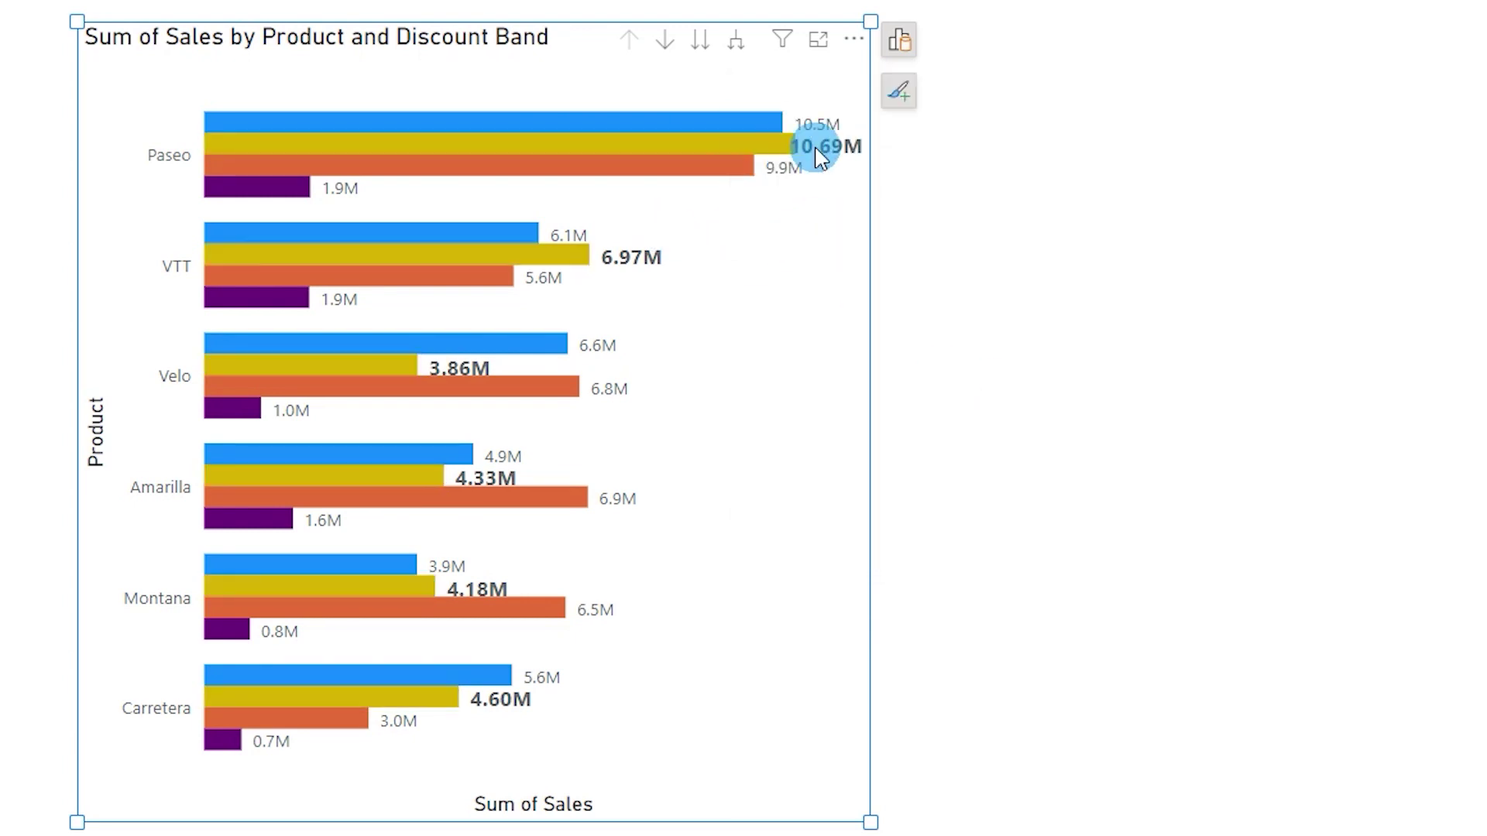
{"action": "left_click", "coordinate": [821, 154]}
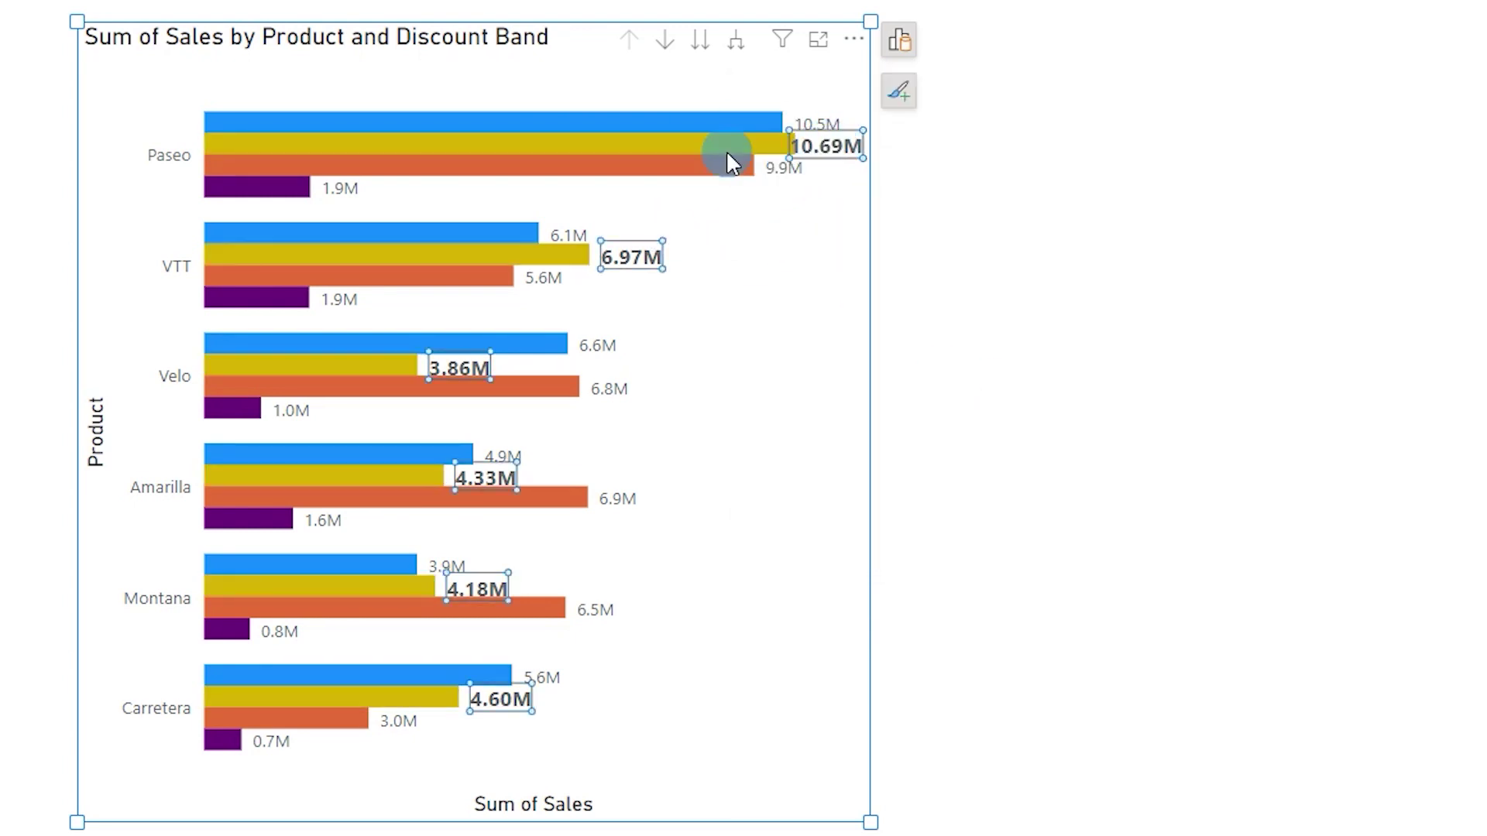
Step: Change the chart title text to 'Sales By Product'
{"action": "left_click", "coordinate": [396, 54]}
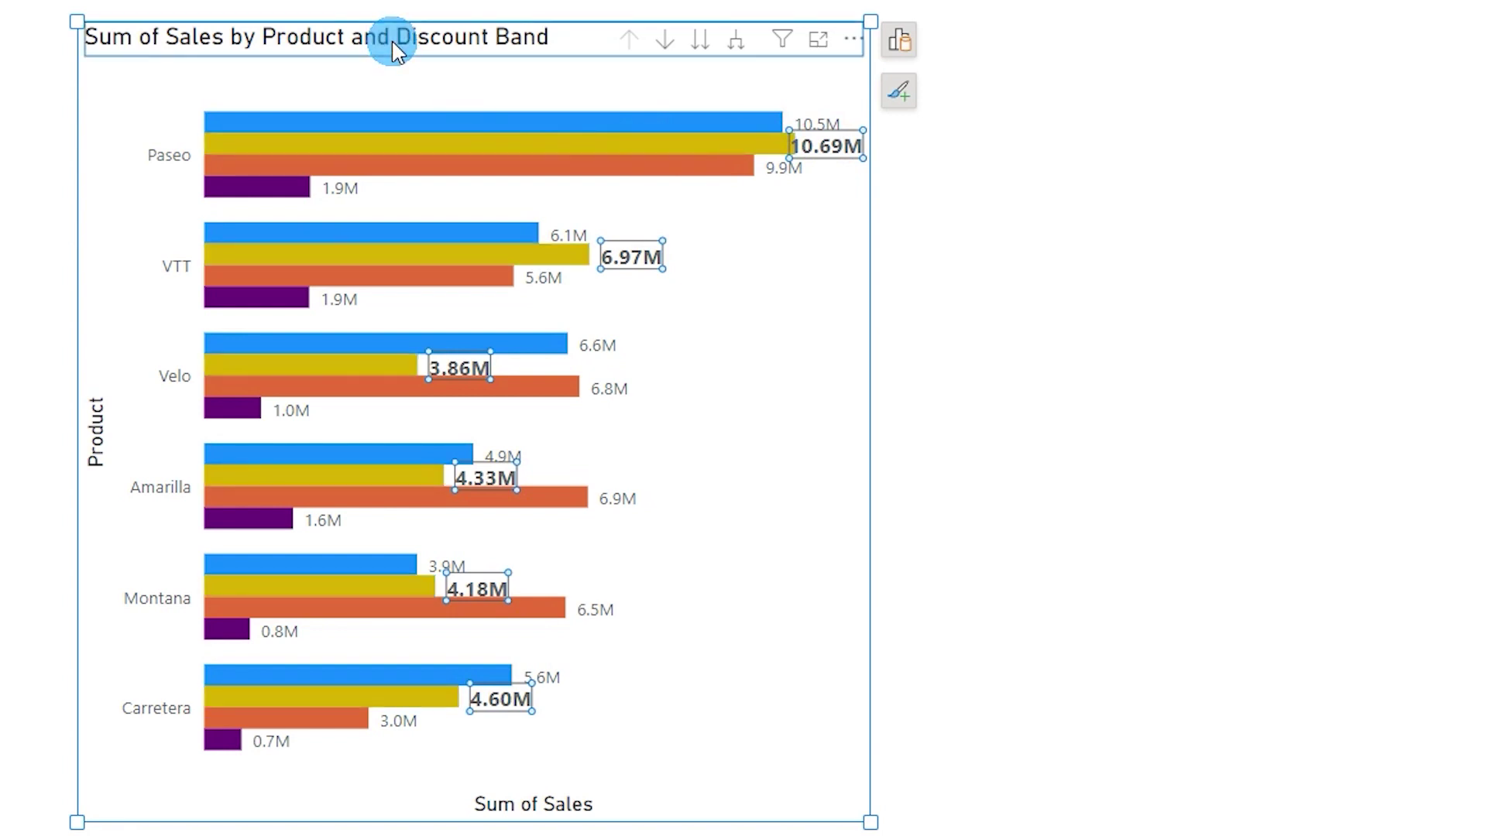
{"action": "double_click", "coordinate": [581, 51]}
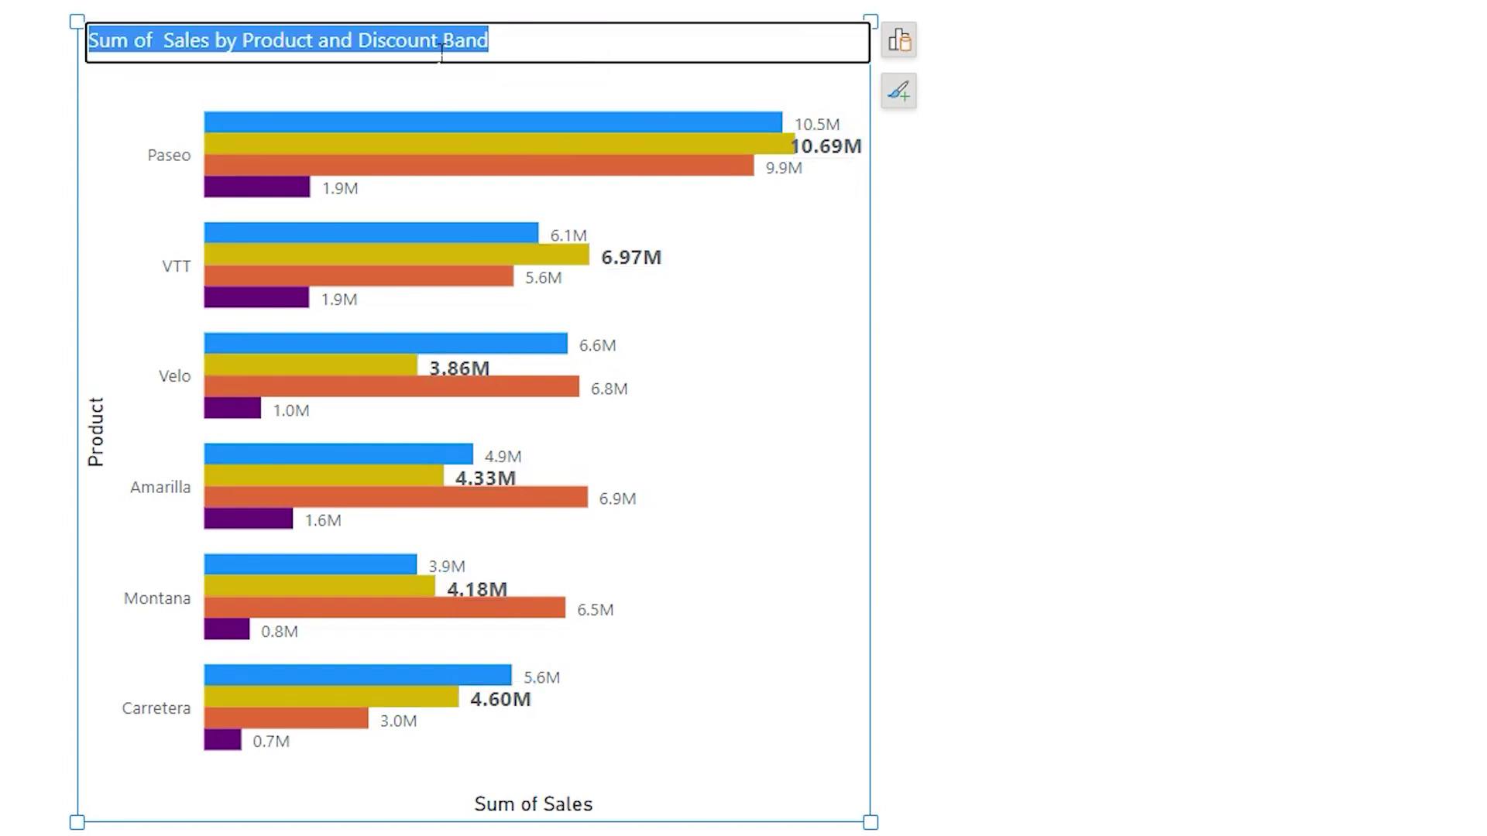
{"action": "left_click", "coordinate": [502, 58]}
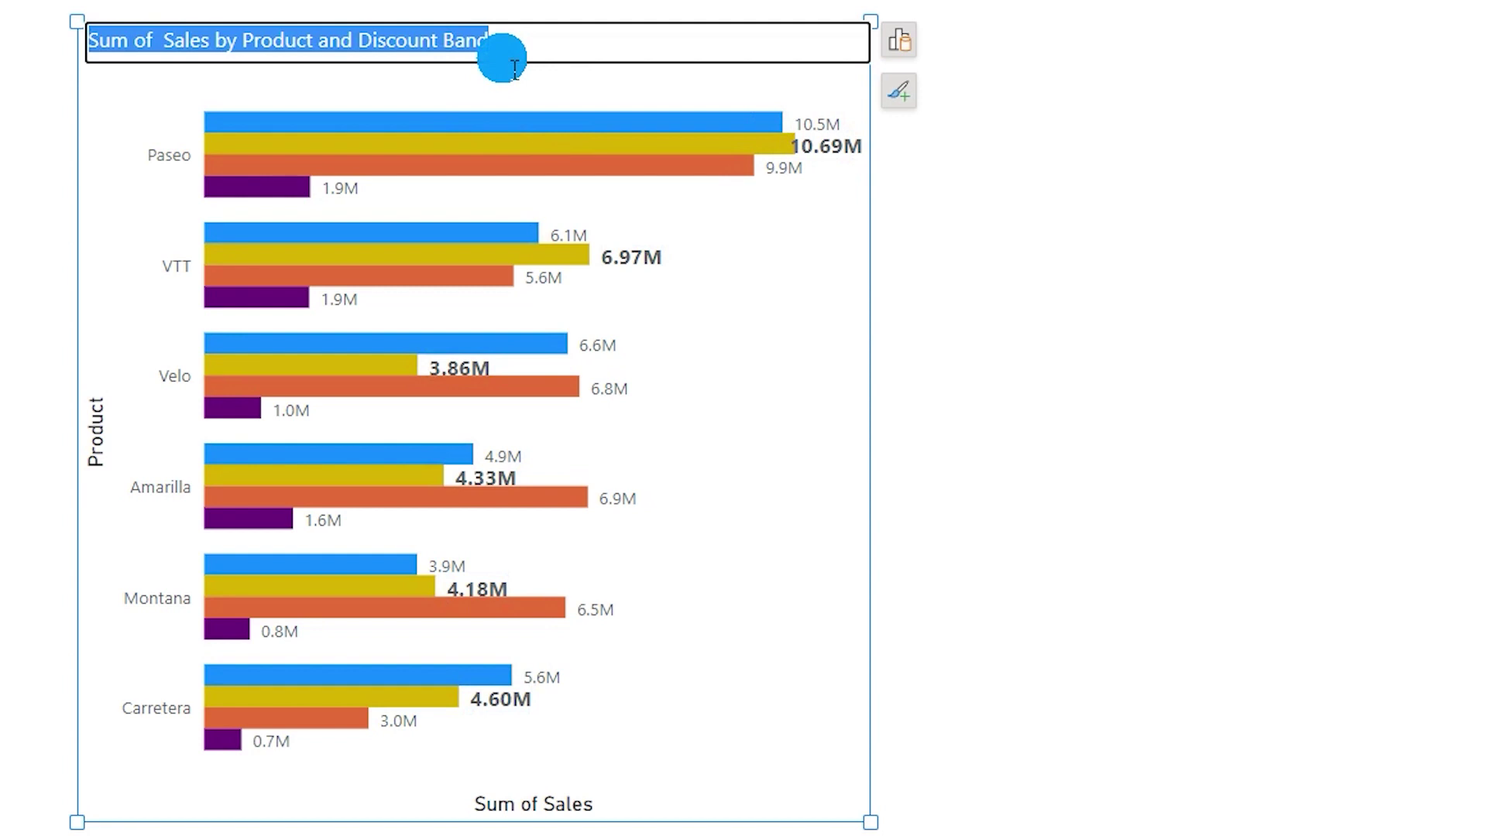
{"action": "type", "text": "Sal"}
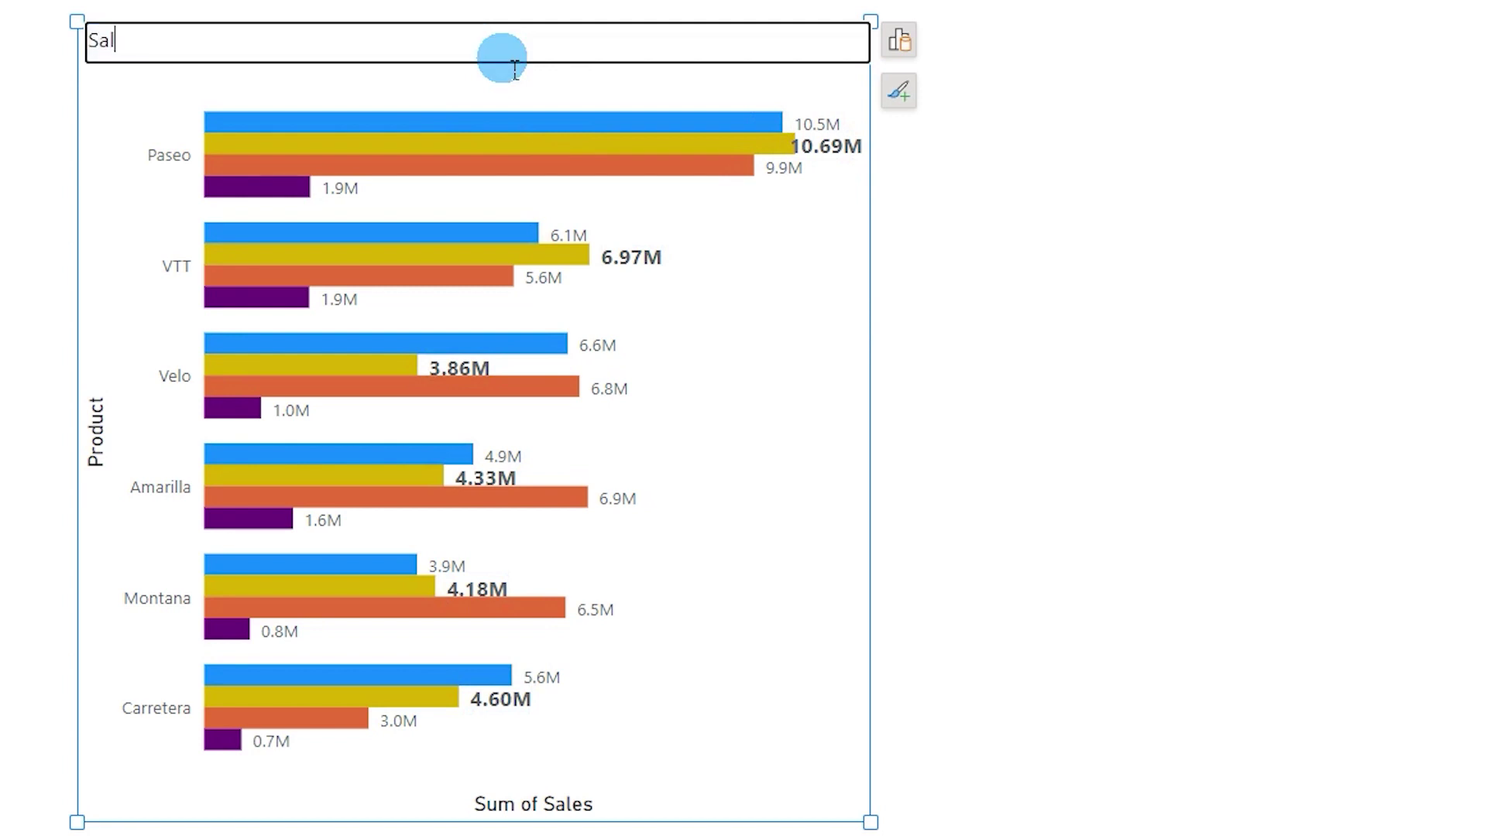
{"action": "type", "text": "es By "}
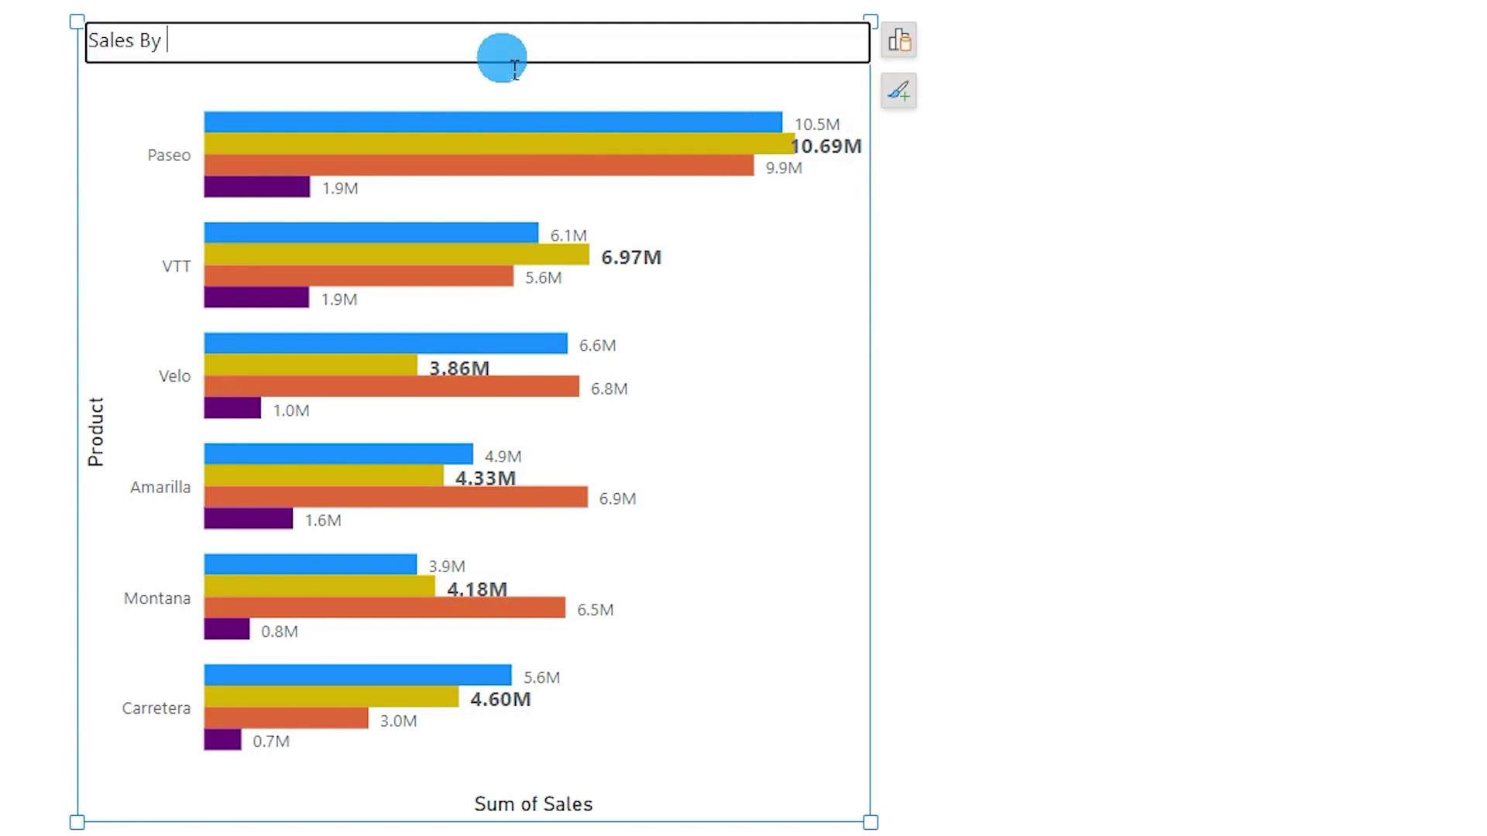
{"action": "type", "text": "Product"}
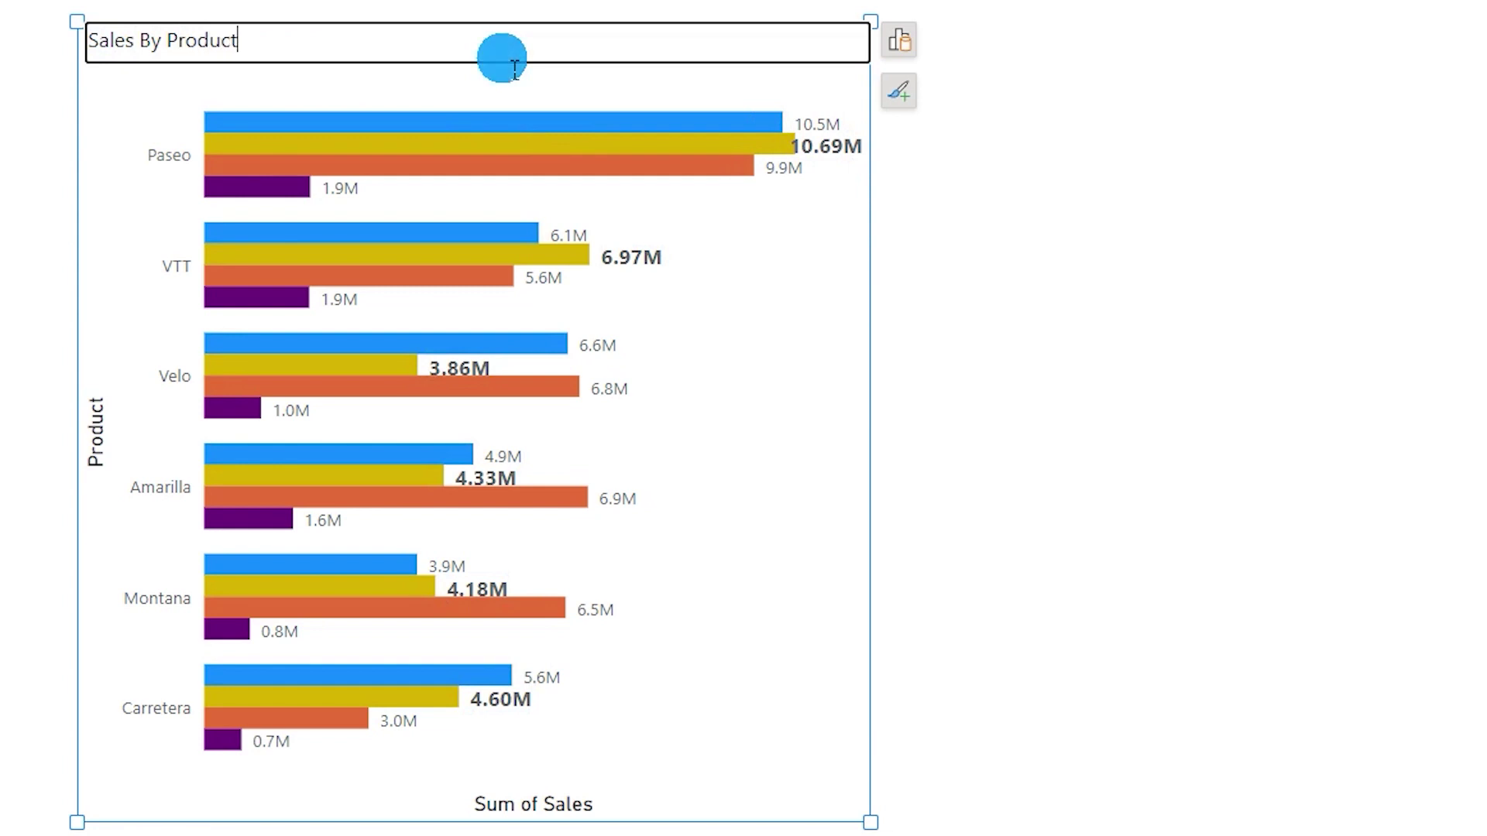
{"action": "left_click", "coordinate": [480, 85]}
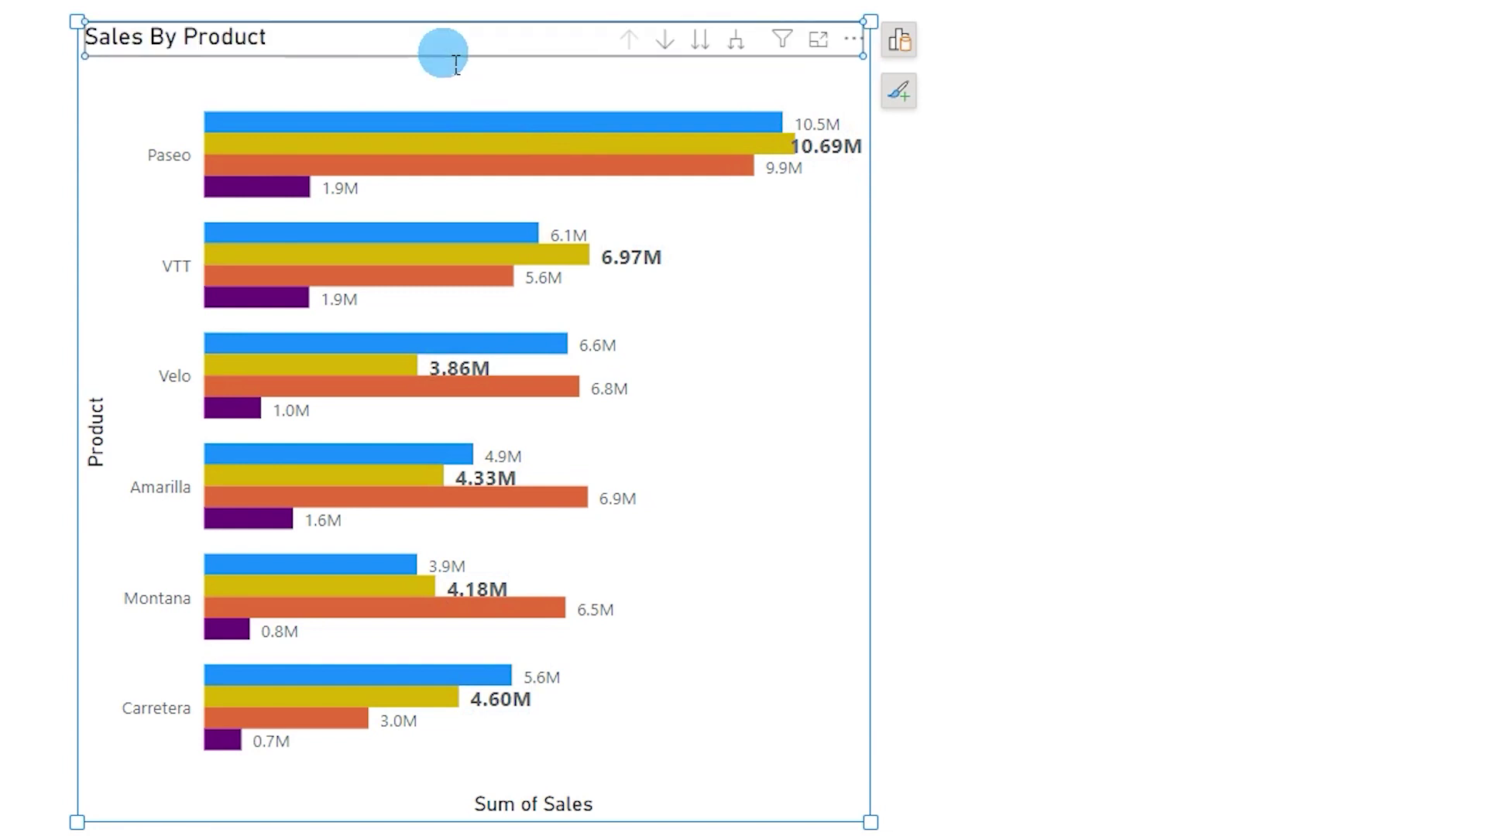
Step: Format the title at size 18 in white text, on a blue background, centred
{"action": "right_click", "coordinate": [380, 45]}
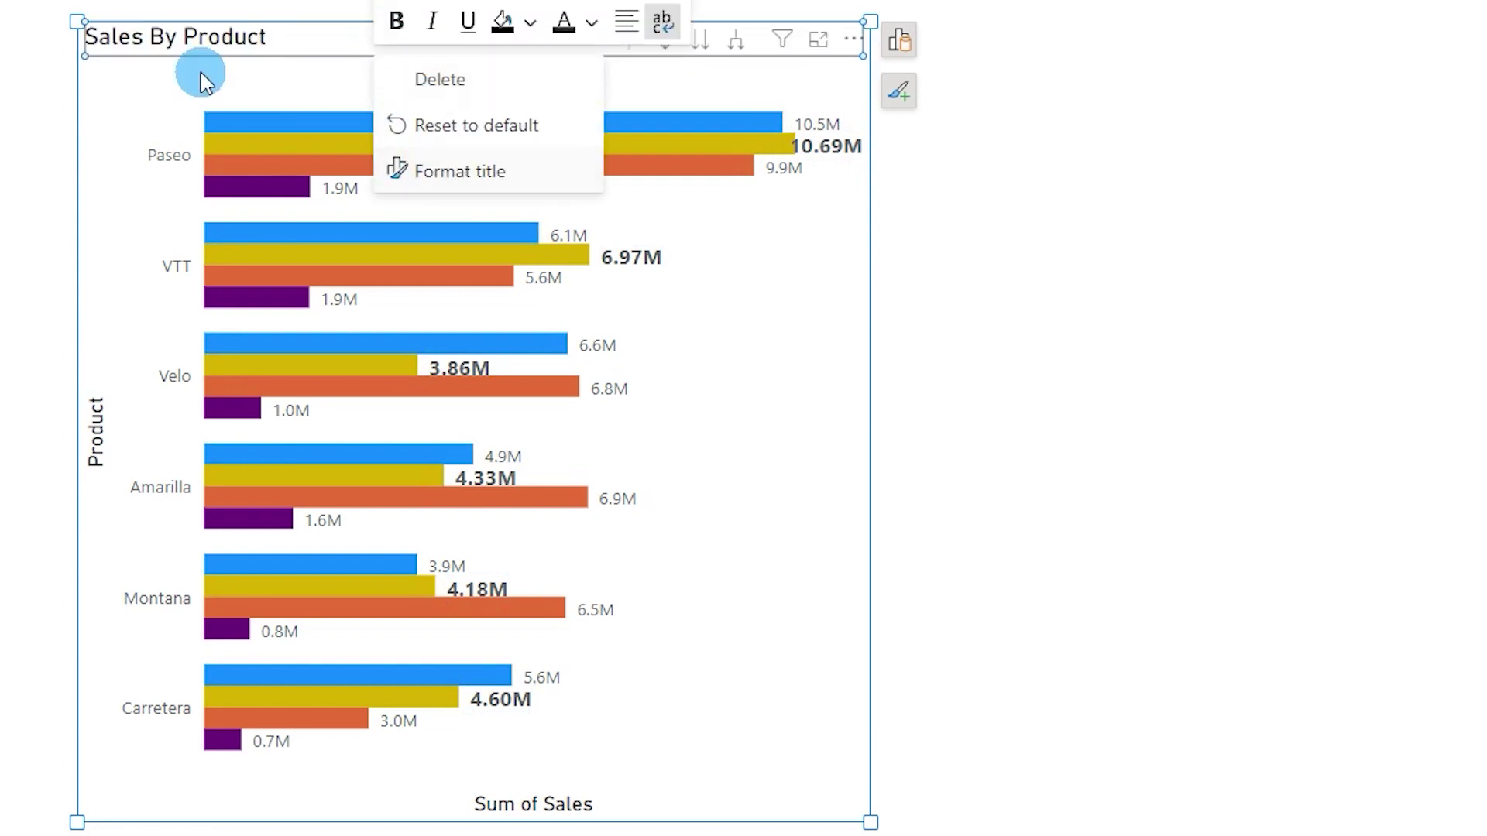
{"action": "left_click", "coordinate": [606, 35]}
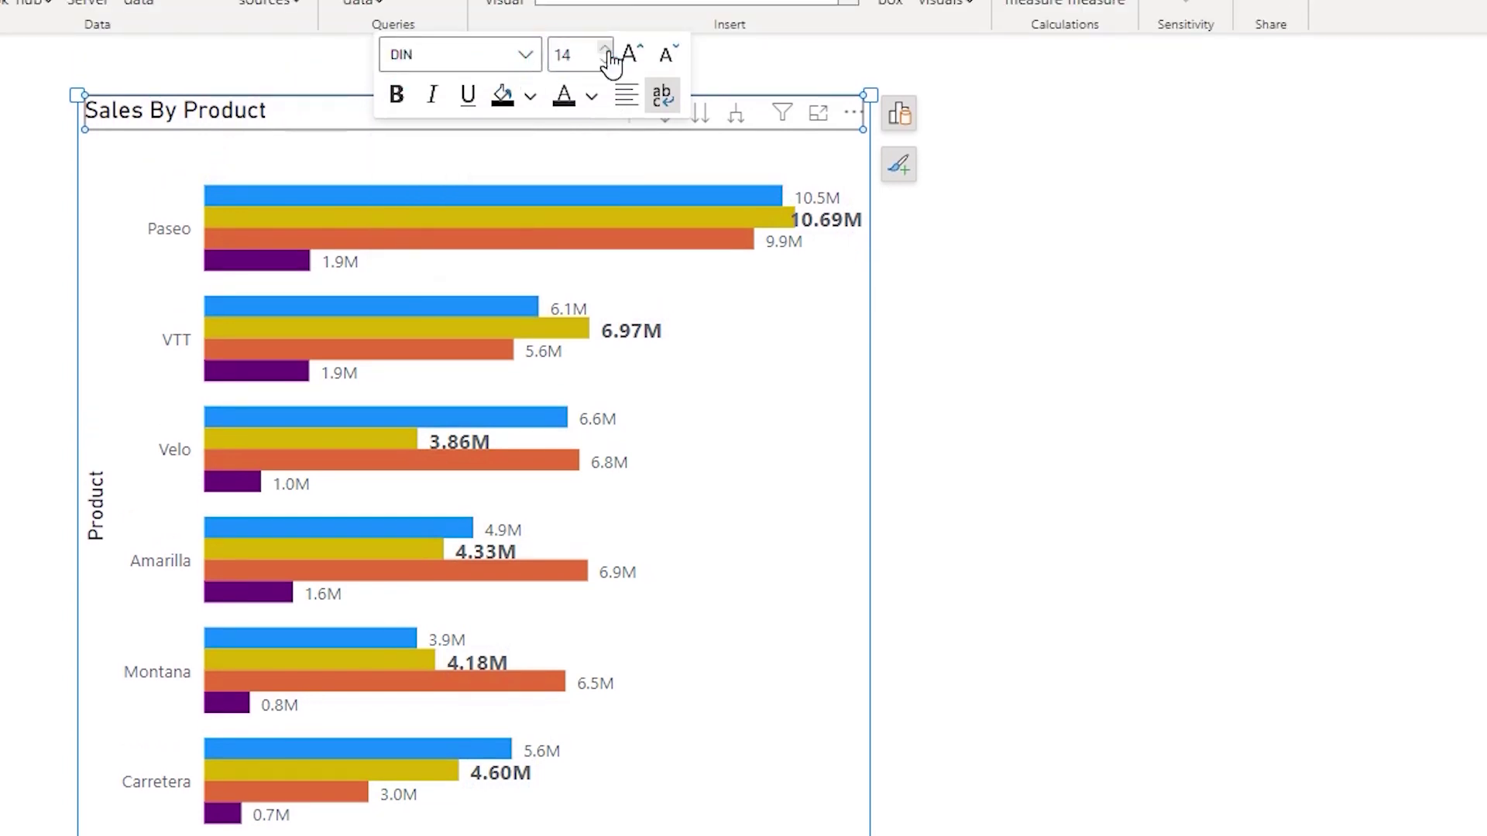
{"action": "left_click", "coordinate": [606, 34]}
{"action": "left_click", "coordinate": [564, 94]}
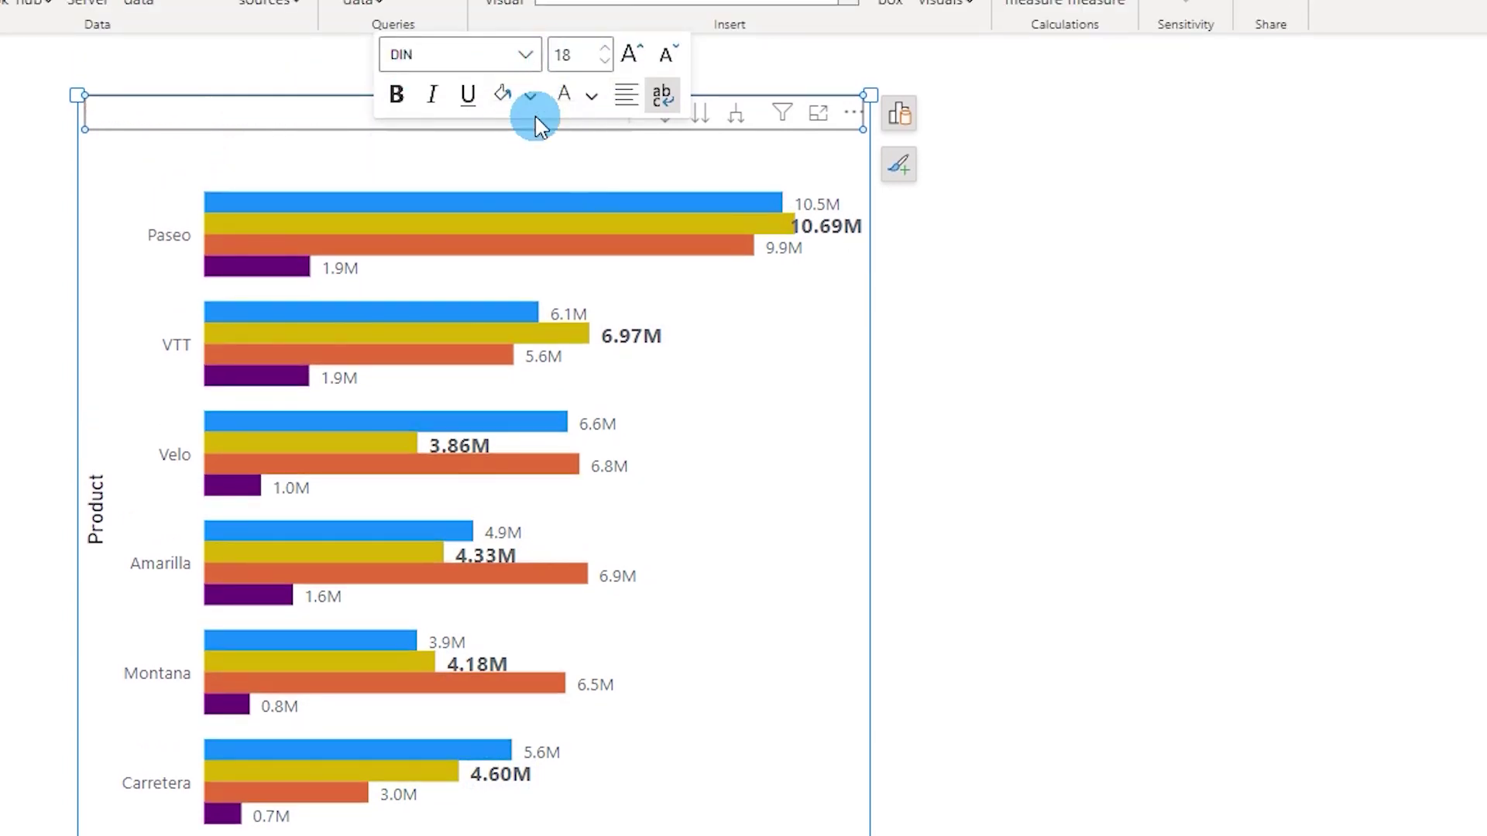
{"action": "left_click", "coordinate": [530, 96]}
{"action": "left_click", "coordinate": [607, 199]}
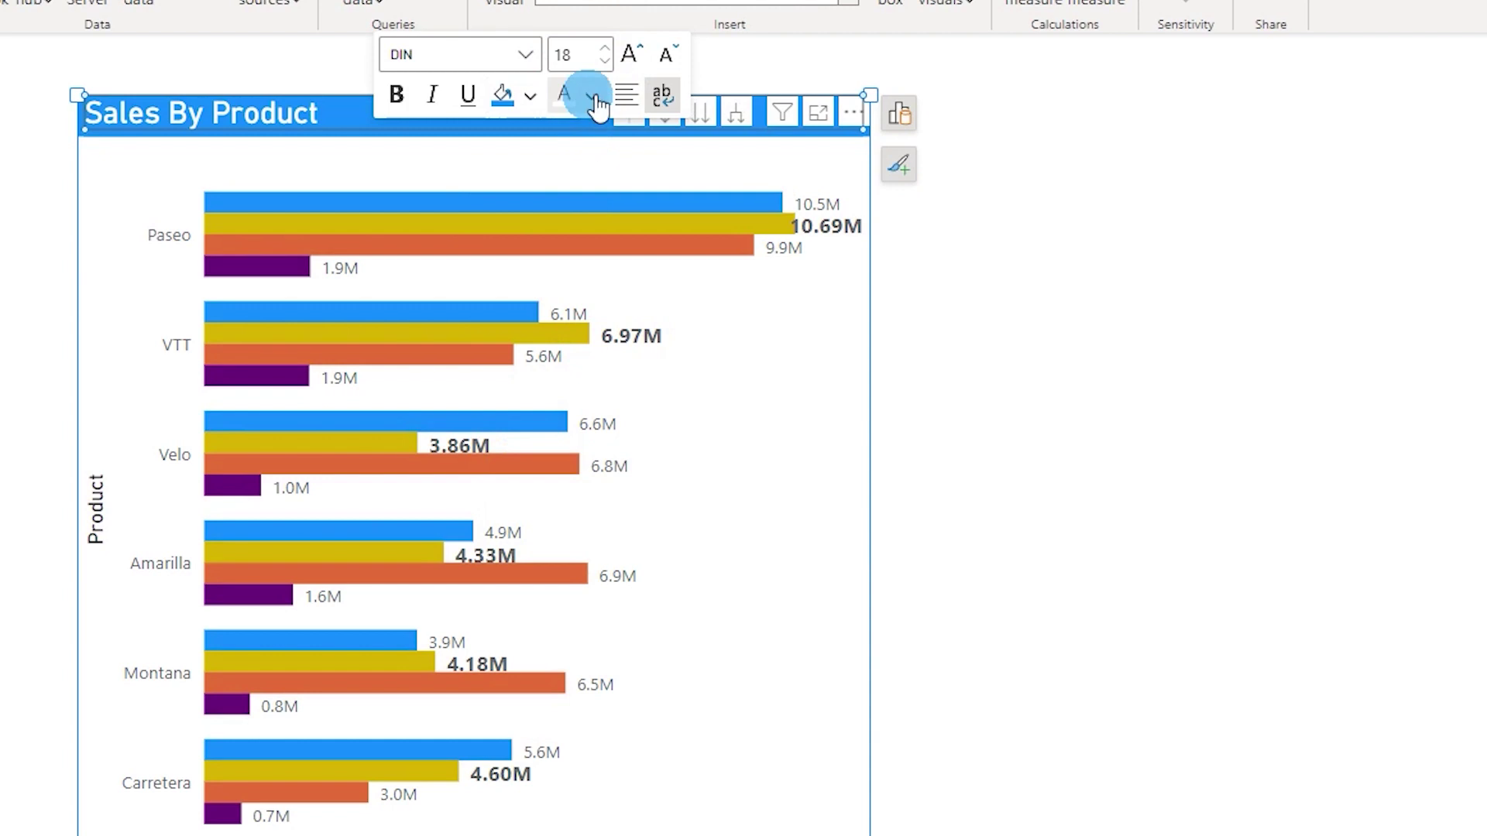
{"action": "left_click", "coordinate": [591, 96]}
{"action": "left_click", "coordinate": [578, 186]}
{"action": "left_click", "coordinate": [626, 94]}
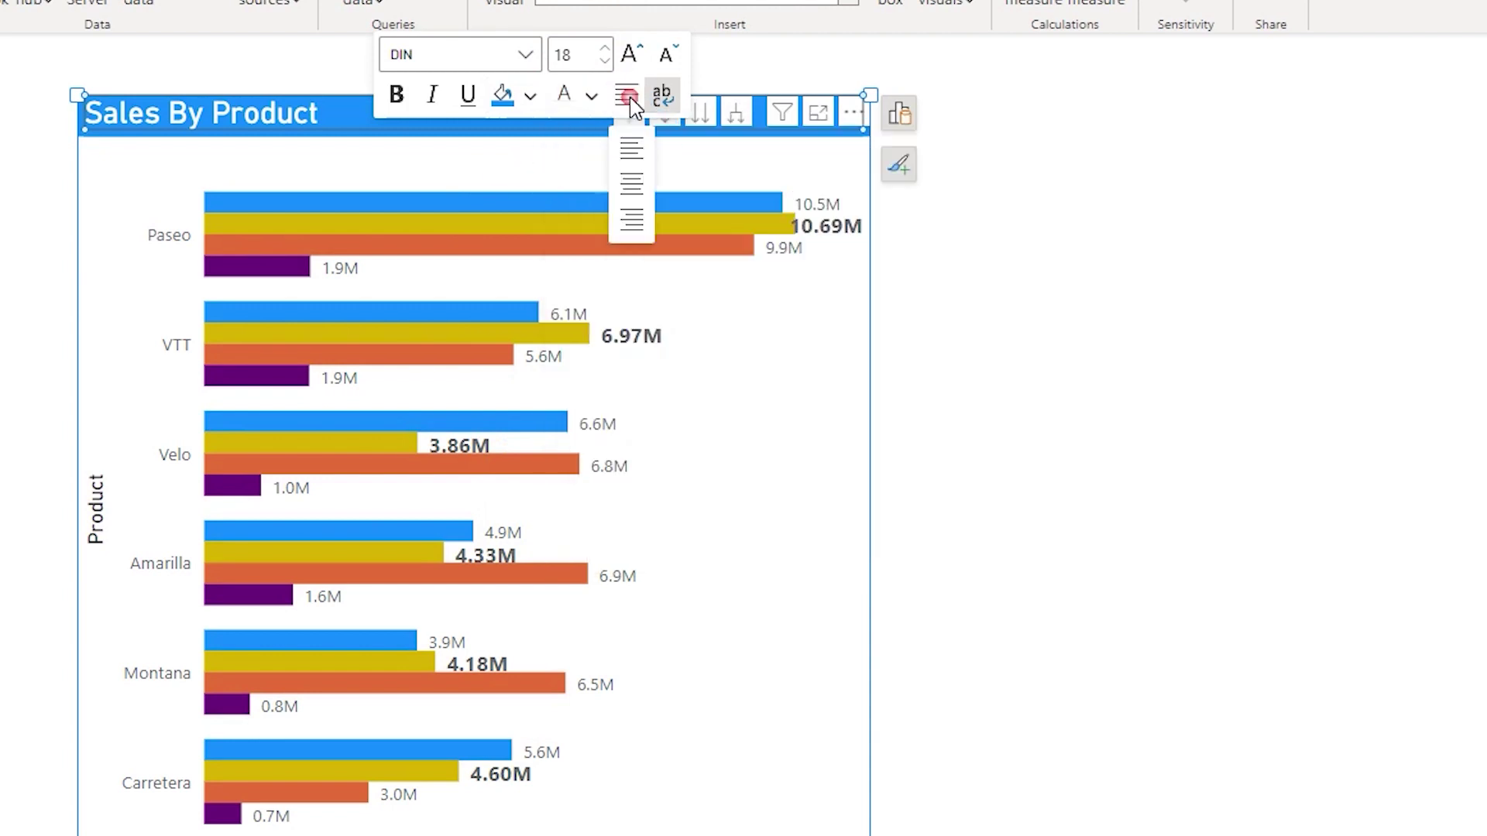
{"action": "left_click", "coordinate": [637, 187]}
Step: Bring up the full title formatting settings from the title's context menu
{"action": "left_click", "coordinate": [307, 118]}
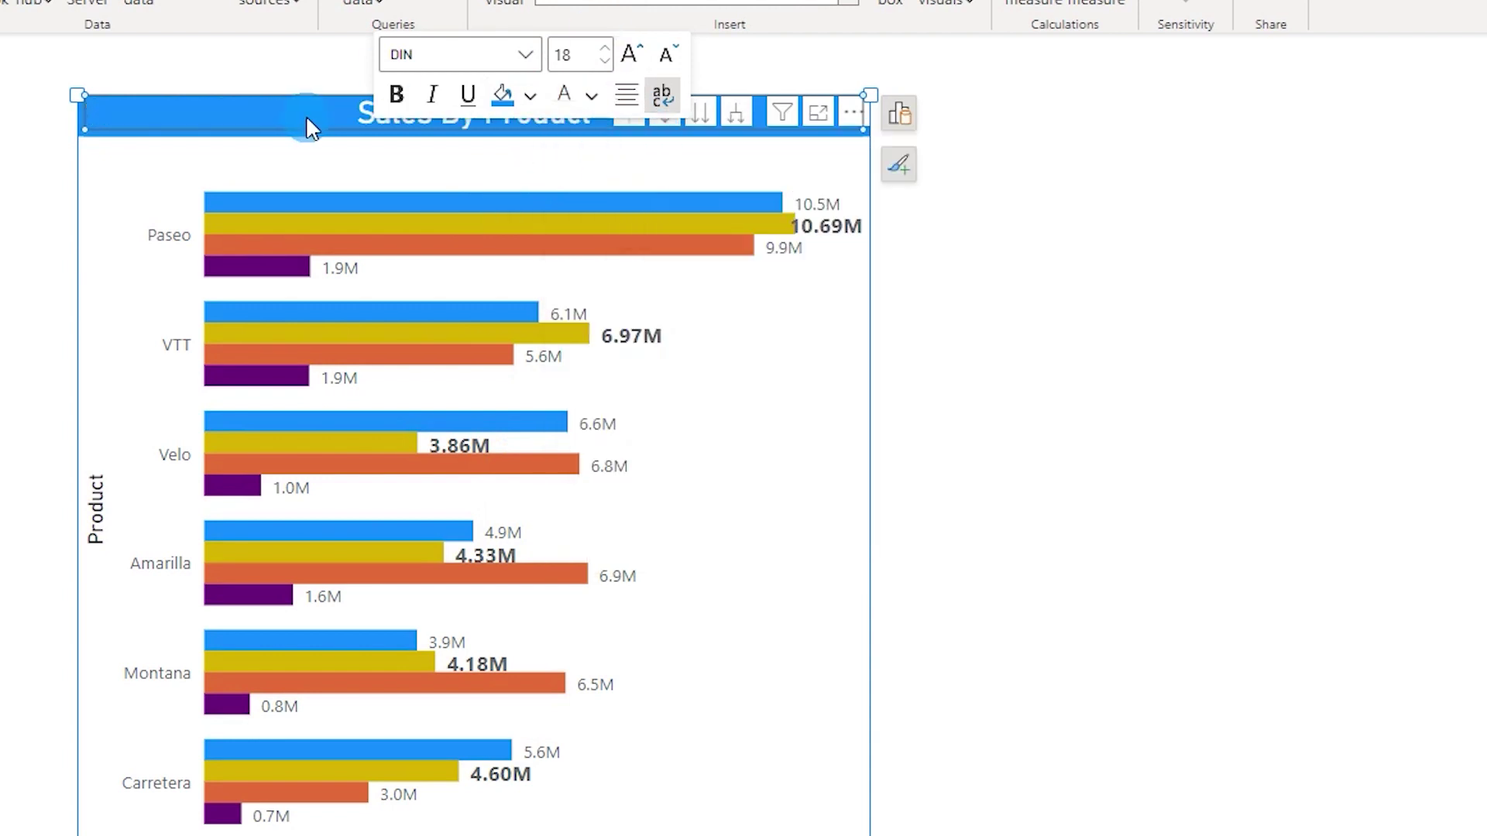
{"action": "right_click", "coordinate": [334, 114]}
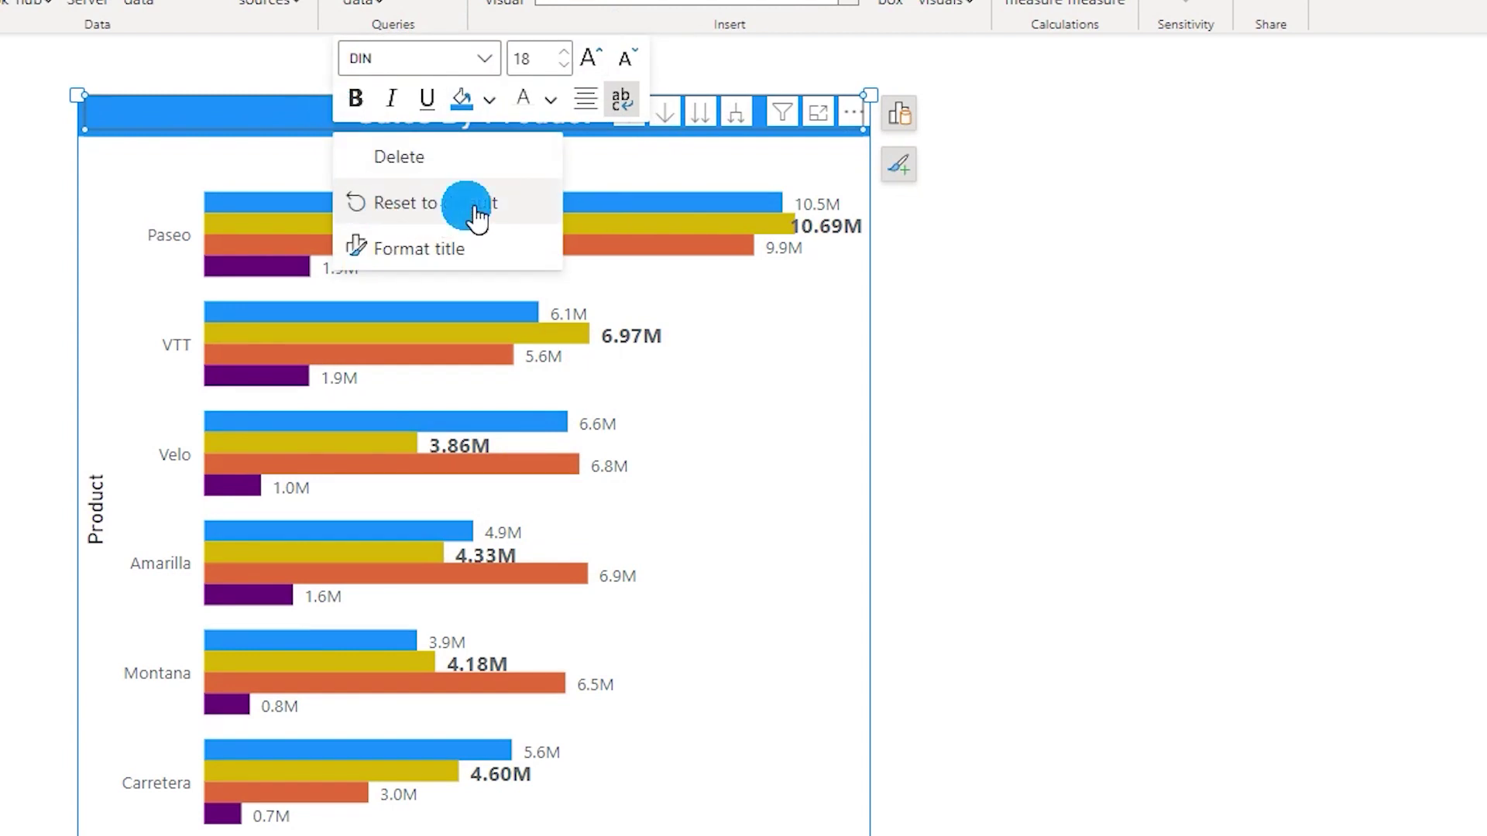
{"action": "left_click", "coordinate": [419, 249]}
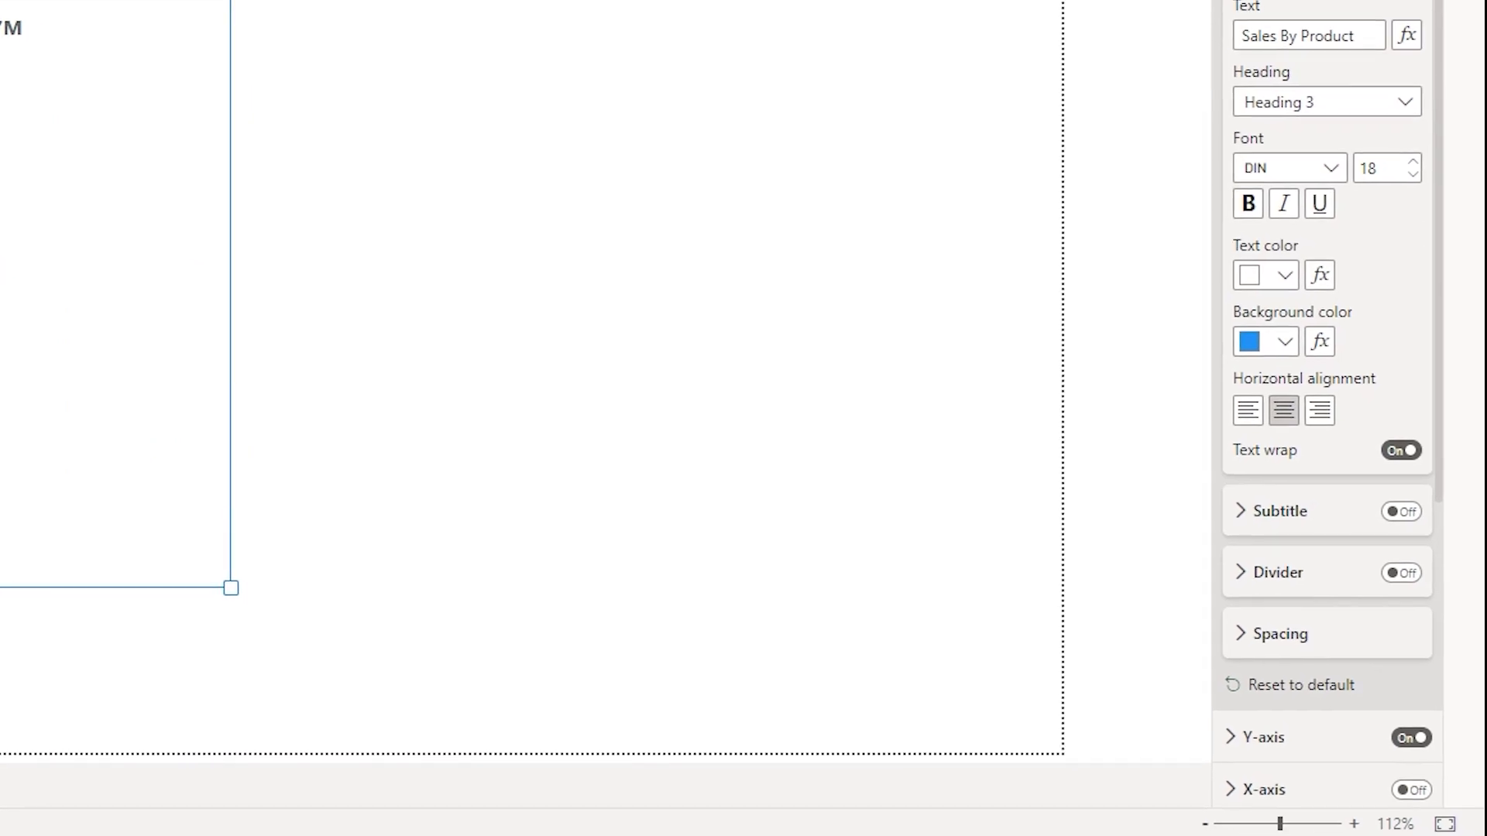
Step: Turn on the 'Sum of Sales by Product and Discount Band' subtitle and colour its text white
{"action": "left_click", "coordinate": [1402, 513]}
{"action": "left_click", "coordinate": [1250, 513]}
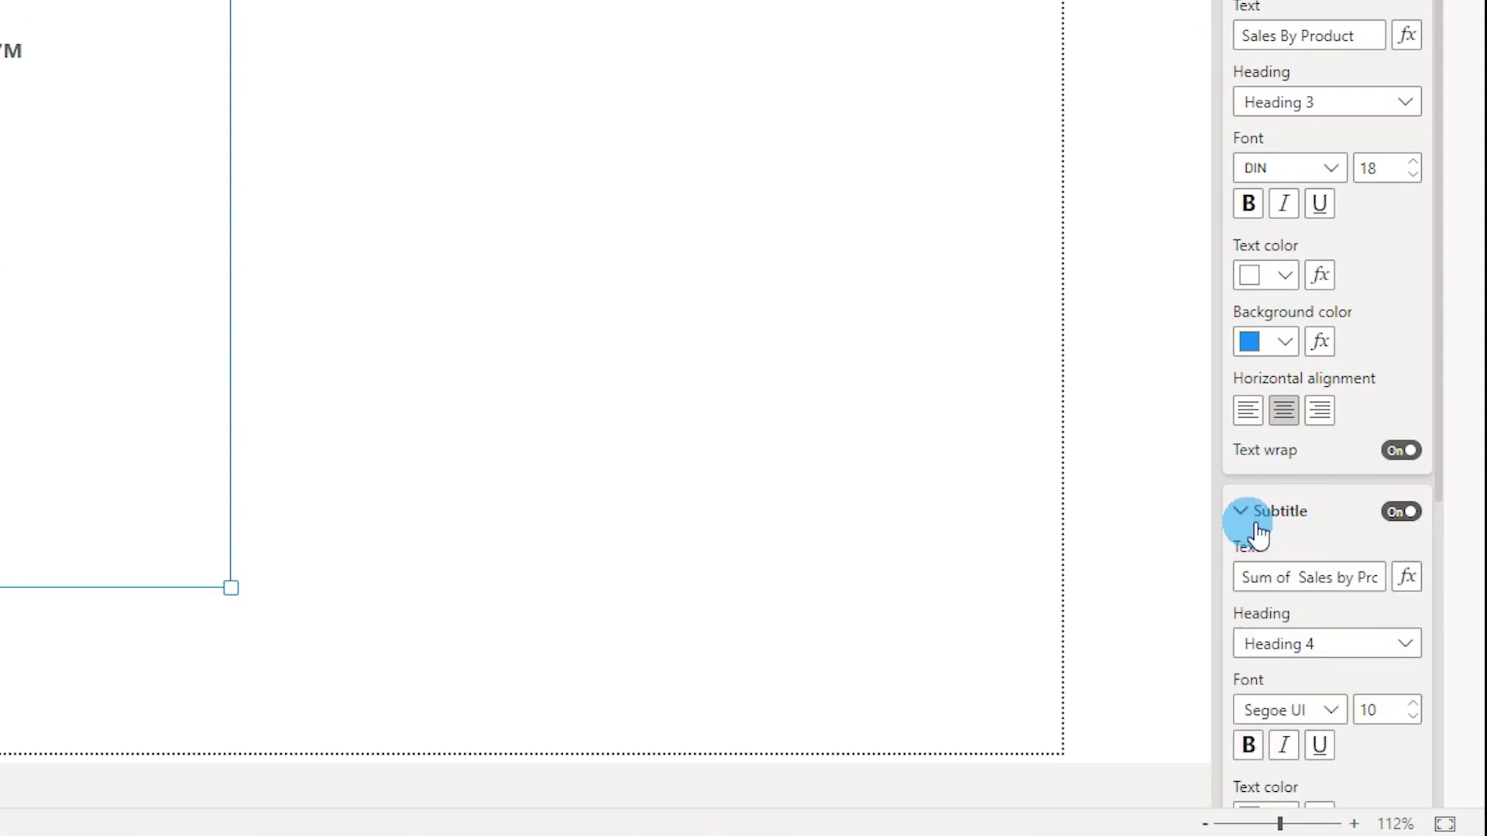
{"action": "left_click", "coordinate": [1295, 574]}
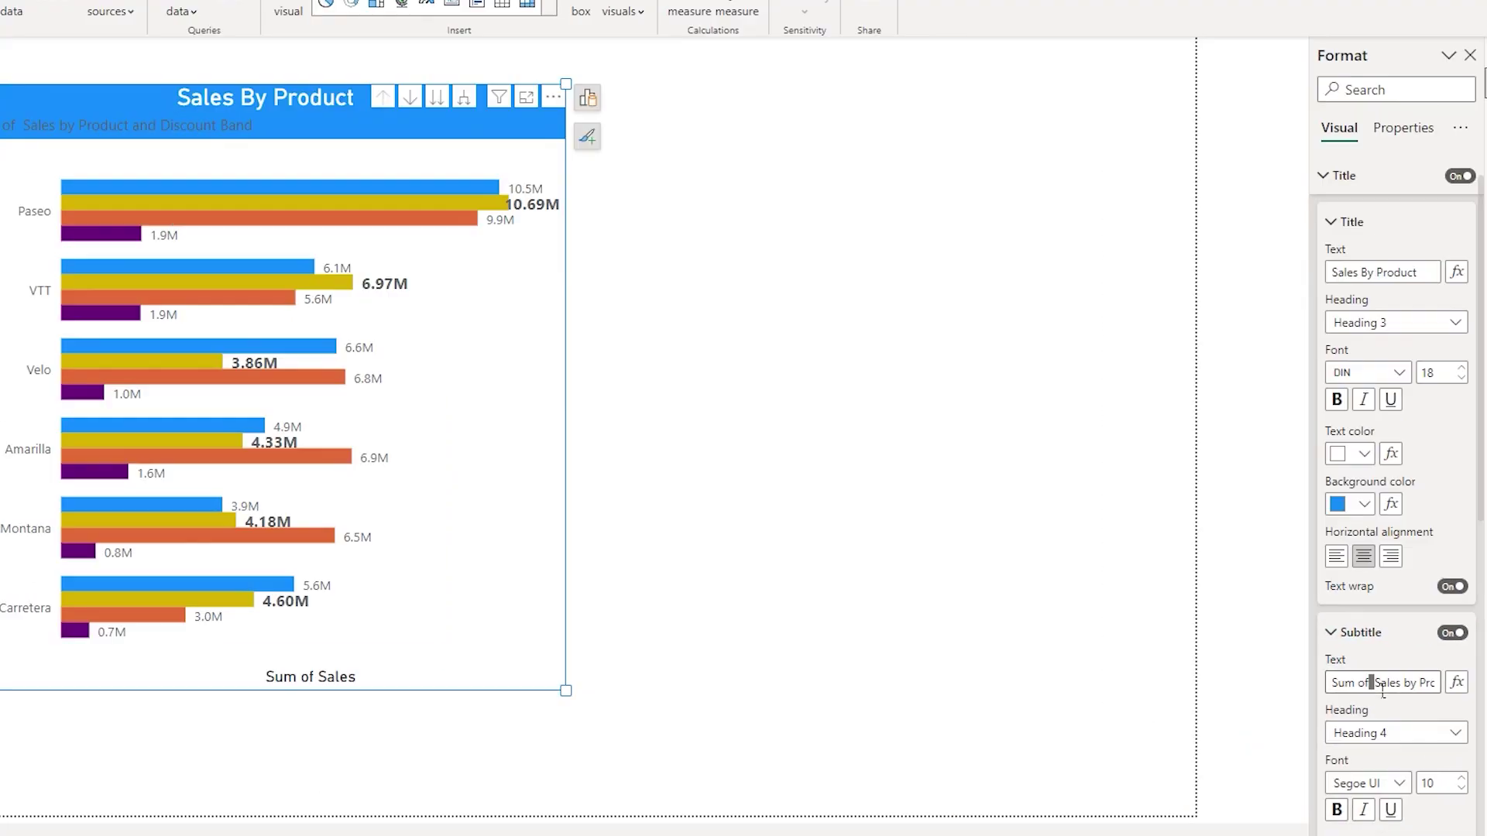
{"action": "triple_click", "coordinate": [1382, 690]}
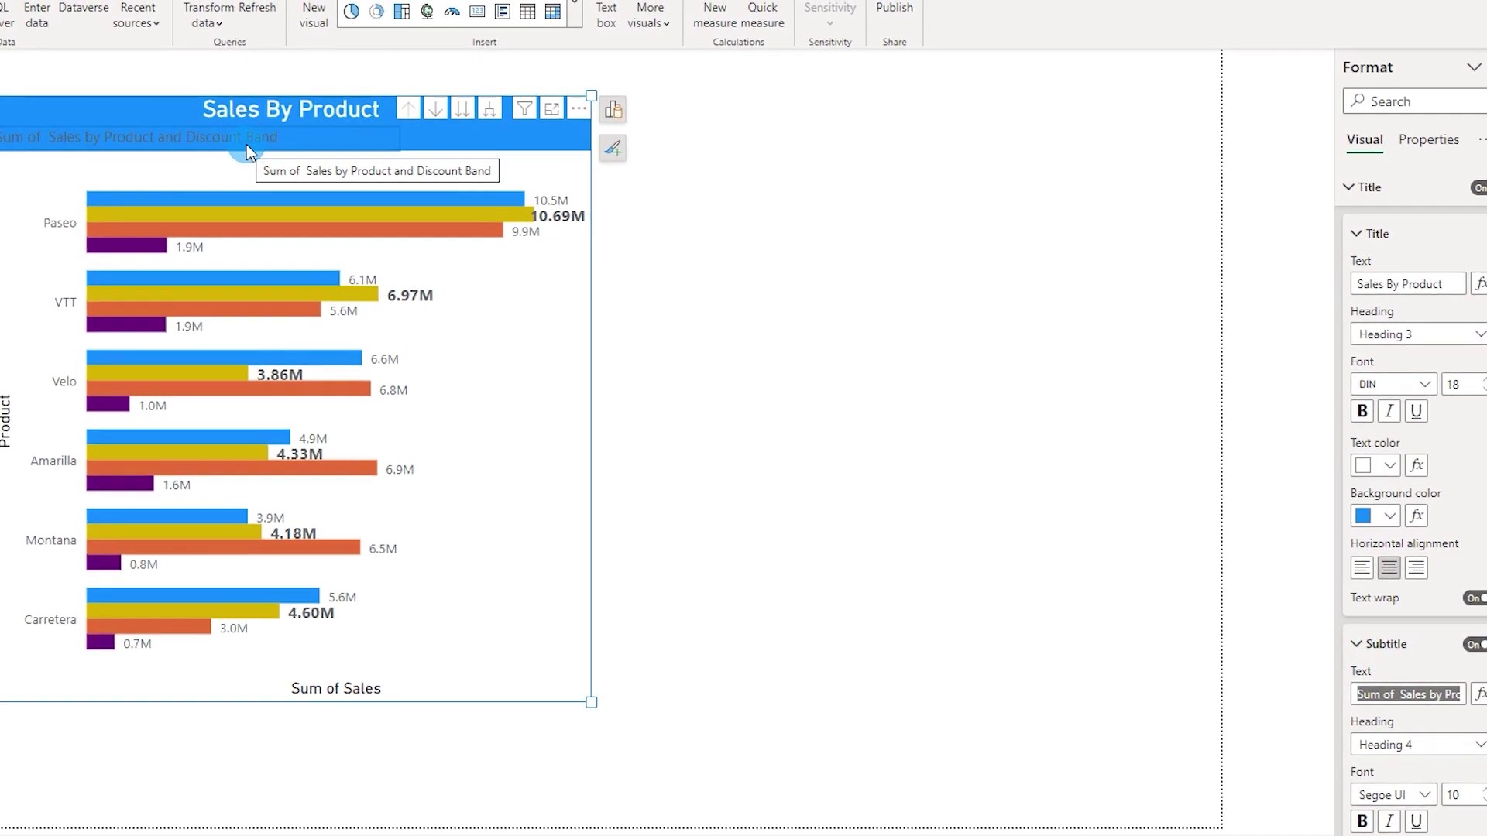
{"action": "scroll", "coordinate": [1471, 766], "scroll_direction": "down", "scroll_amount": 2}
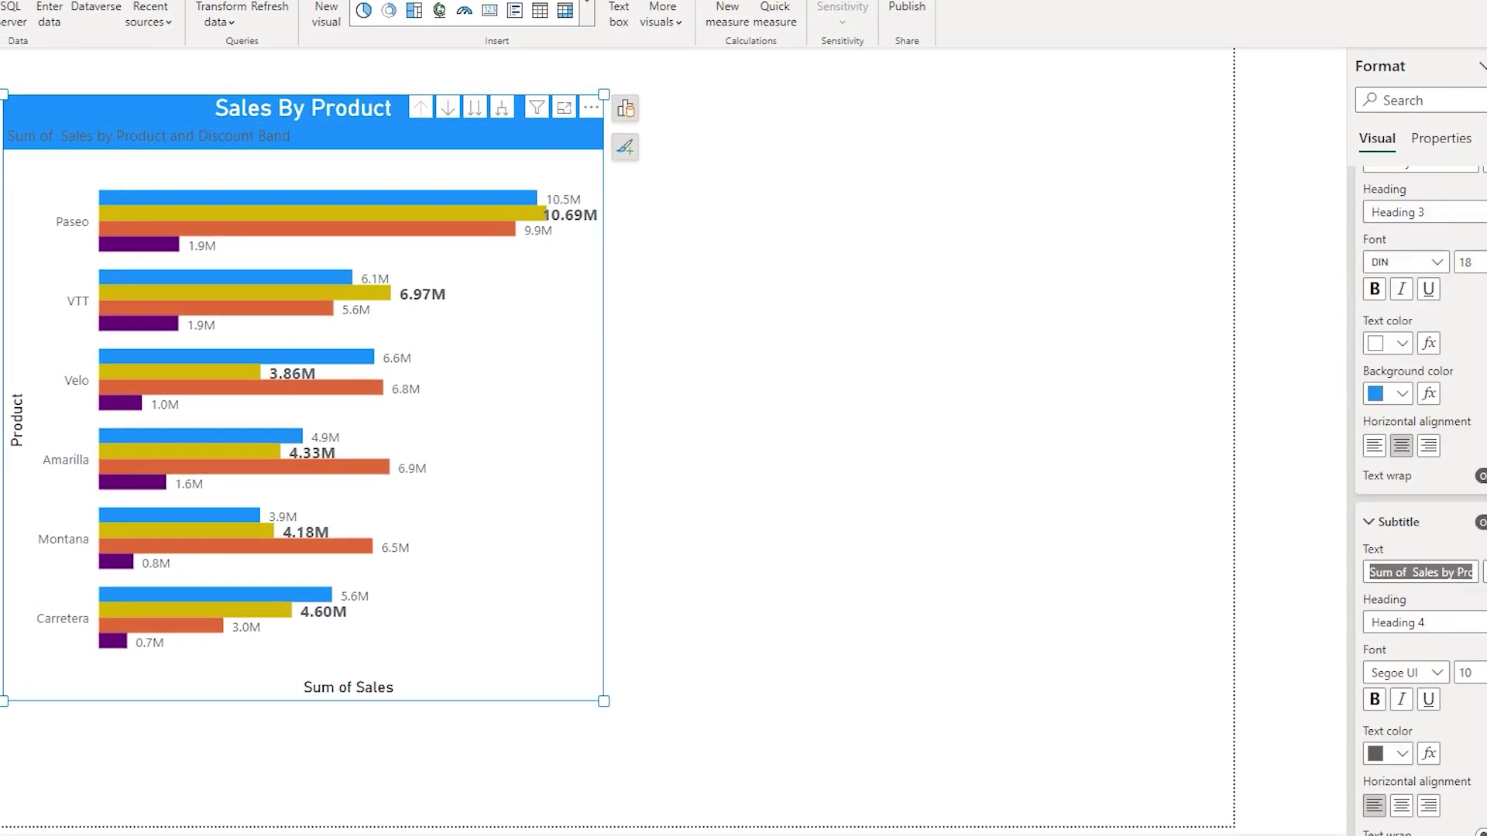
{"action": "scroll", "coordinate": [1405, 685], "scroll_direction": "down", "scroll_amount": 1}
{"action": "left_click", "coordinate": [1404, 686]}
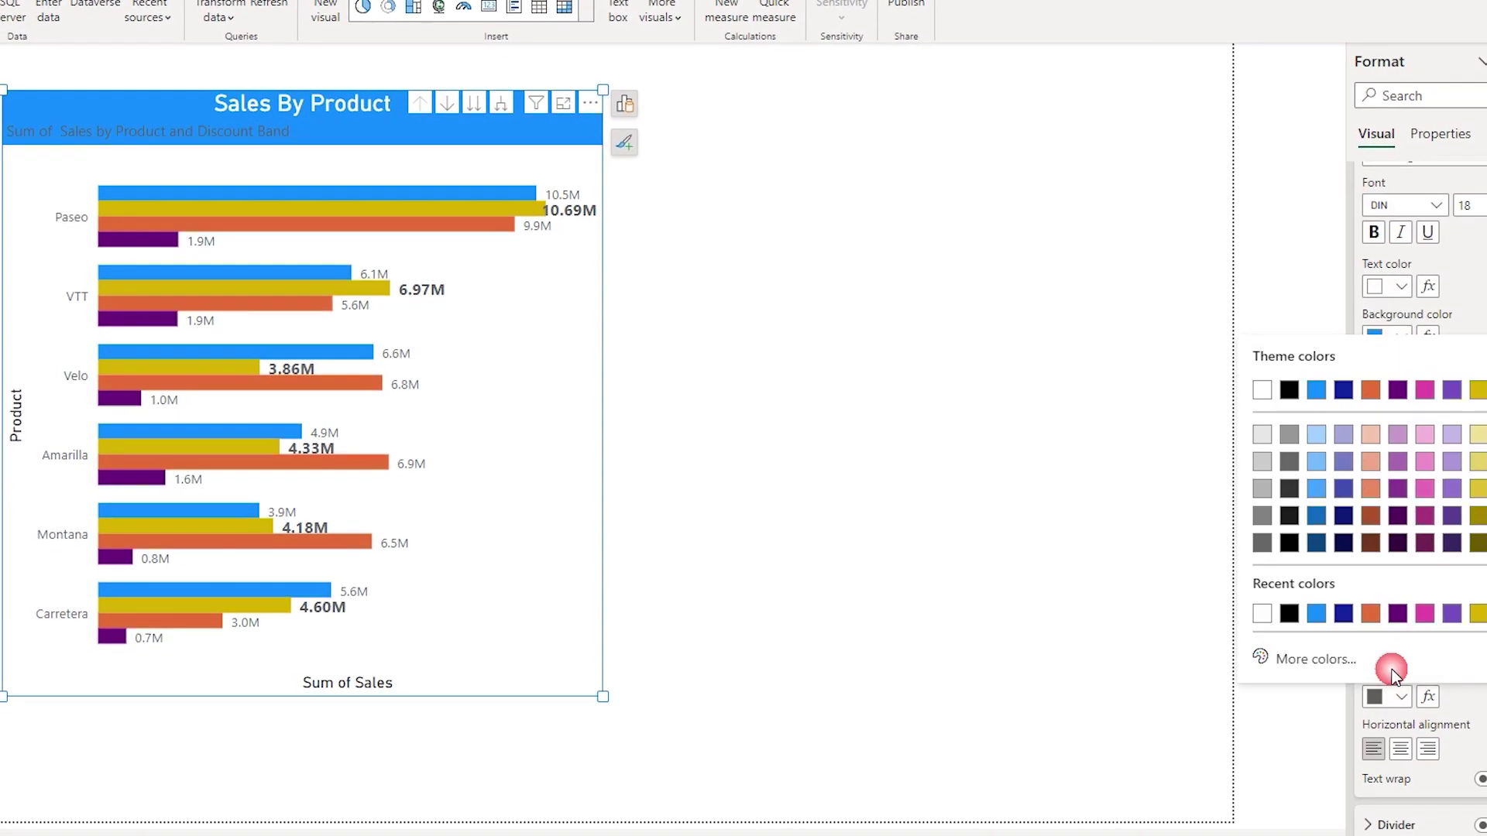
{"action": "left_click", "coordinate": [1268, 415]}
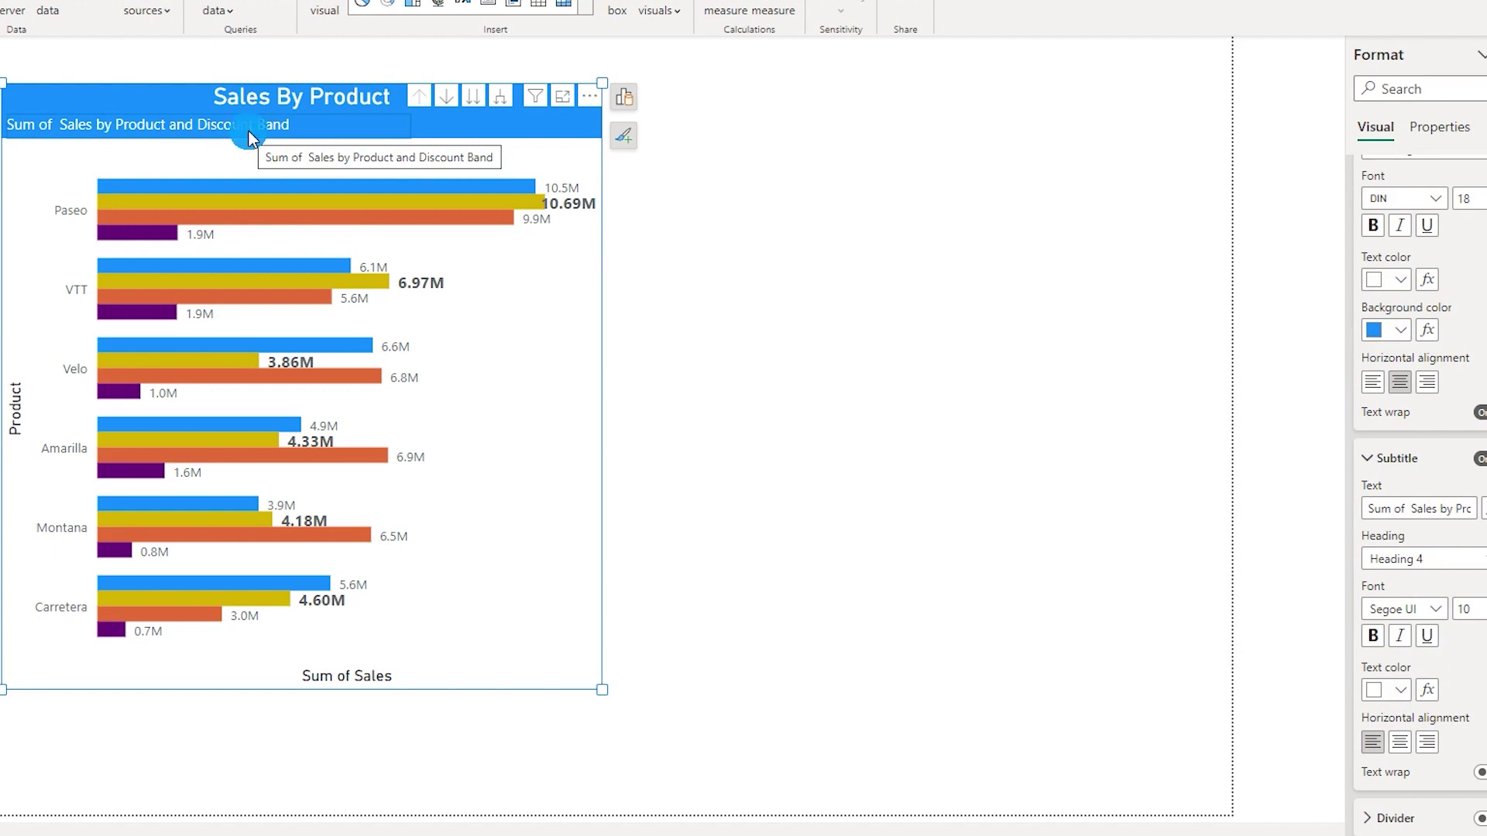
Step: Extend the vertical axis title from 'Product' to 'Product & Country'
{"action": "double_click", "coordinate": [15, 409]}
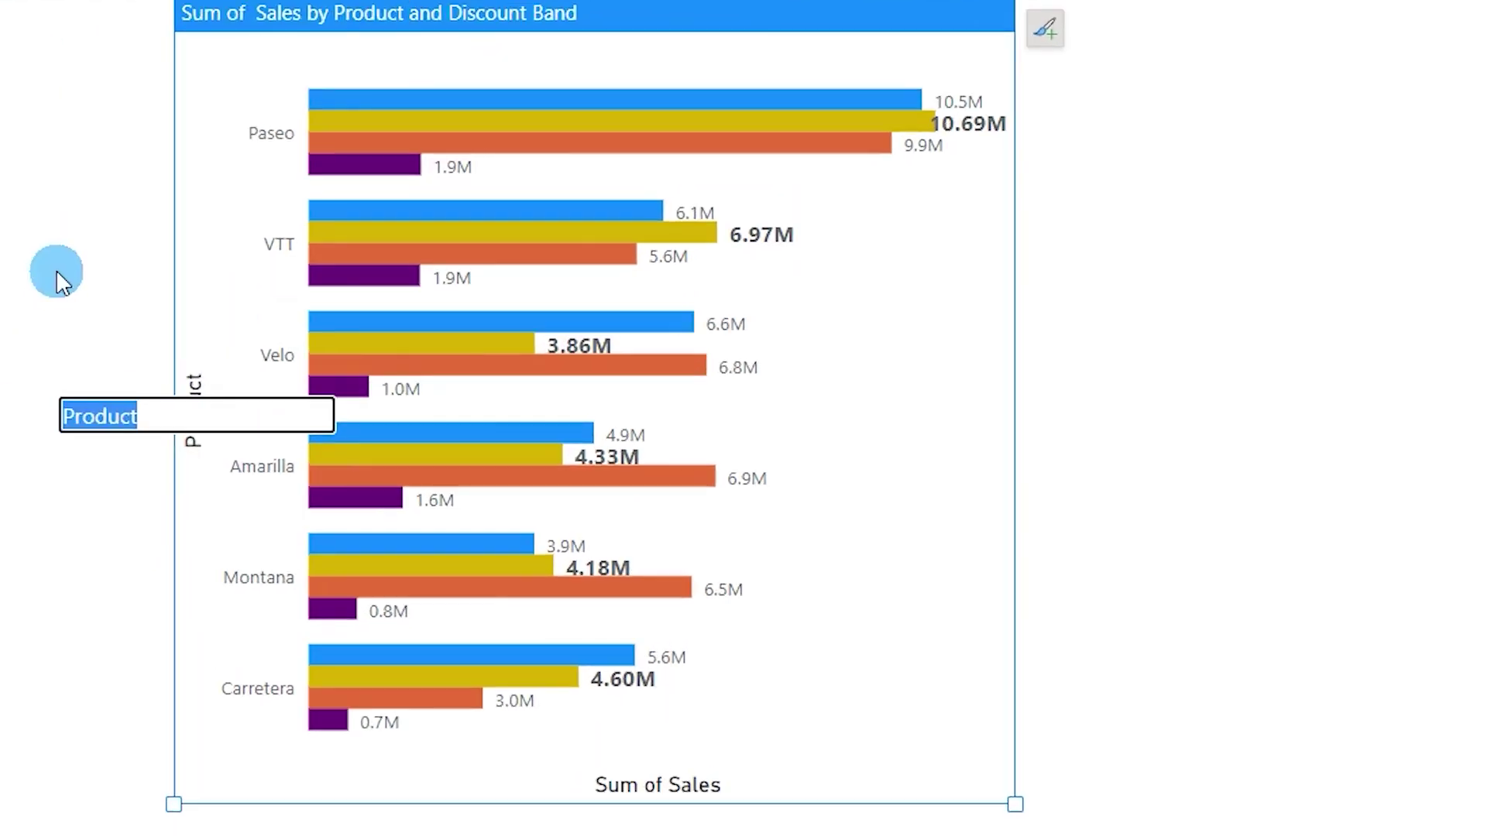
{"action": "left_click", "coordinate": [155, 422]}
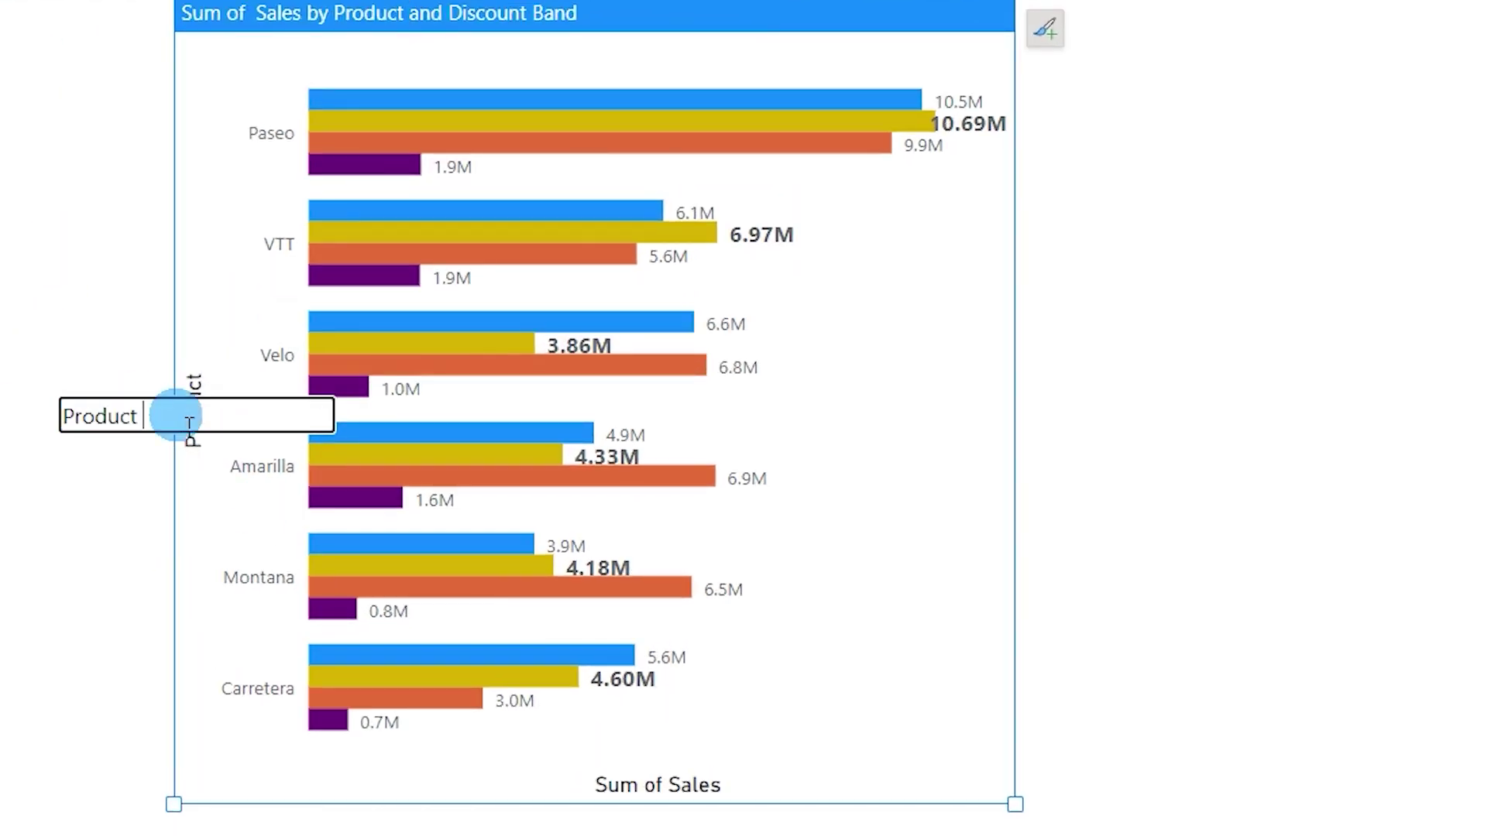
{"action": "type", "text": "& Co"}
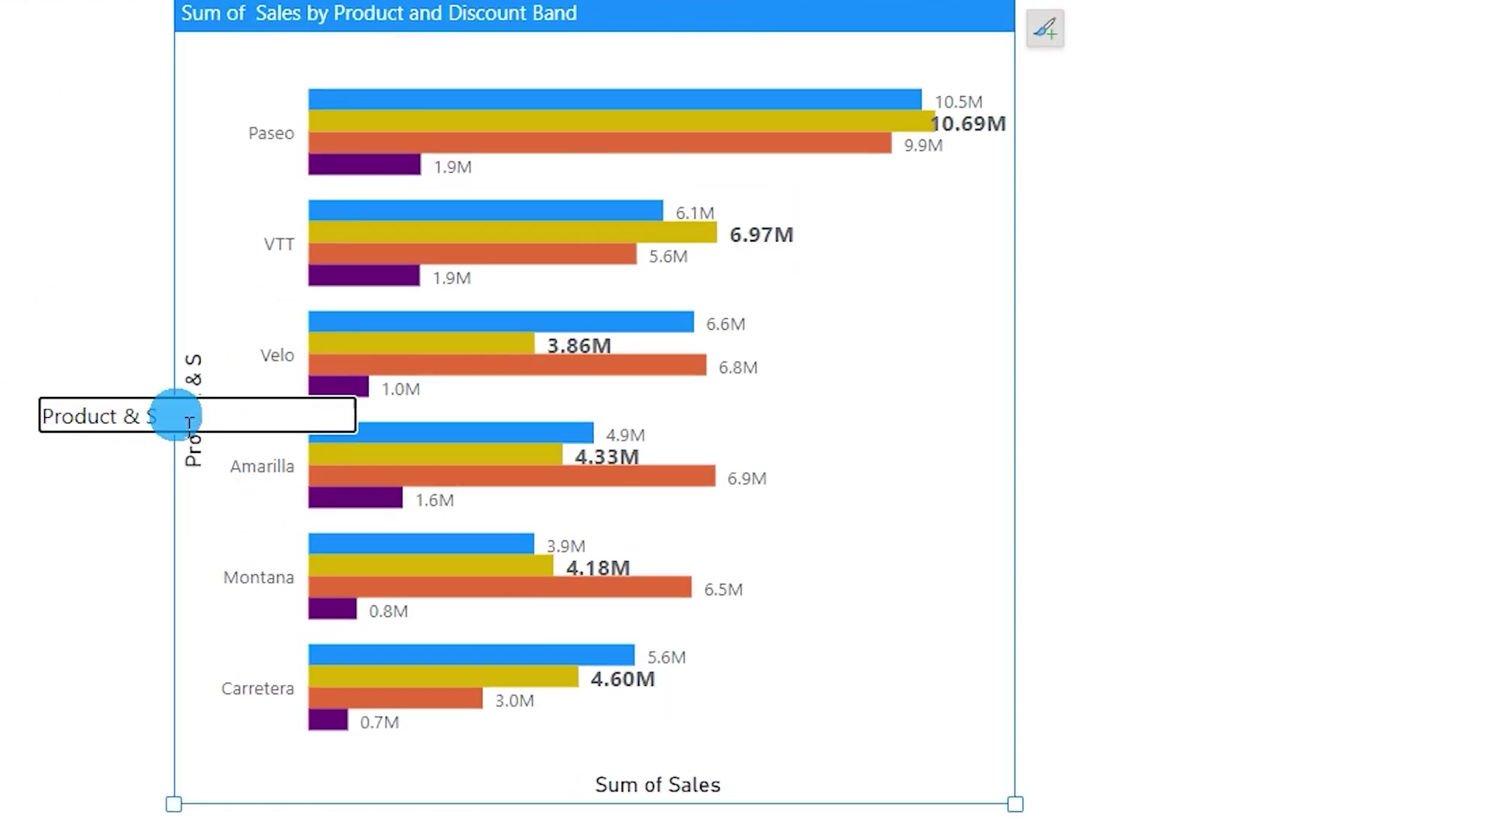
{"action": "type", "text": "untry"}
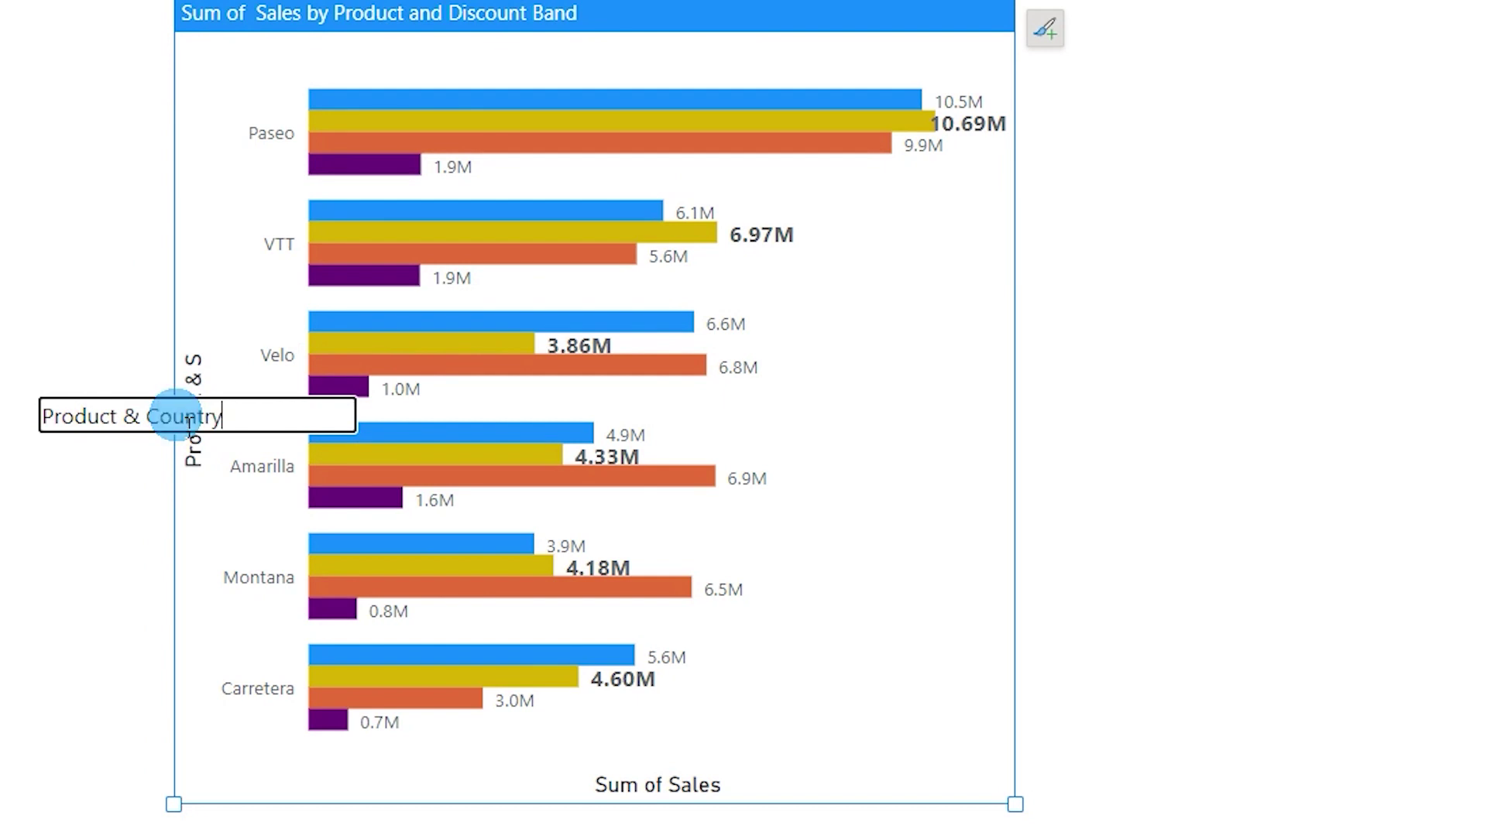
{"action": "left_click", "coordinate": [873, 461]}
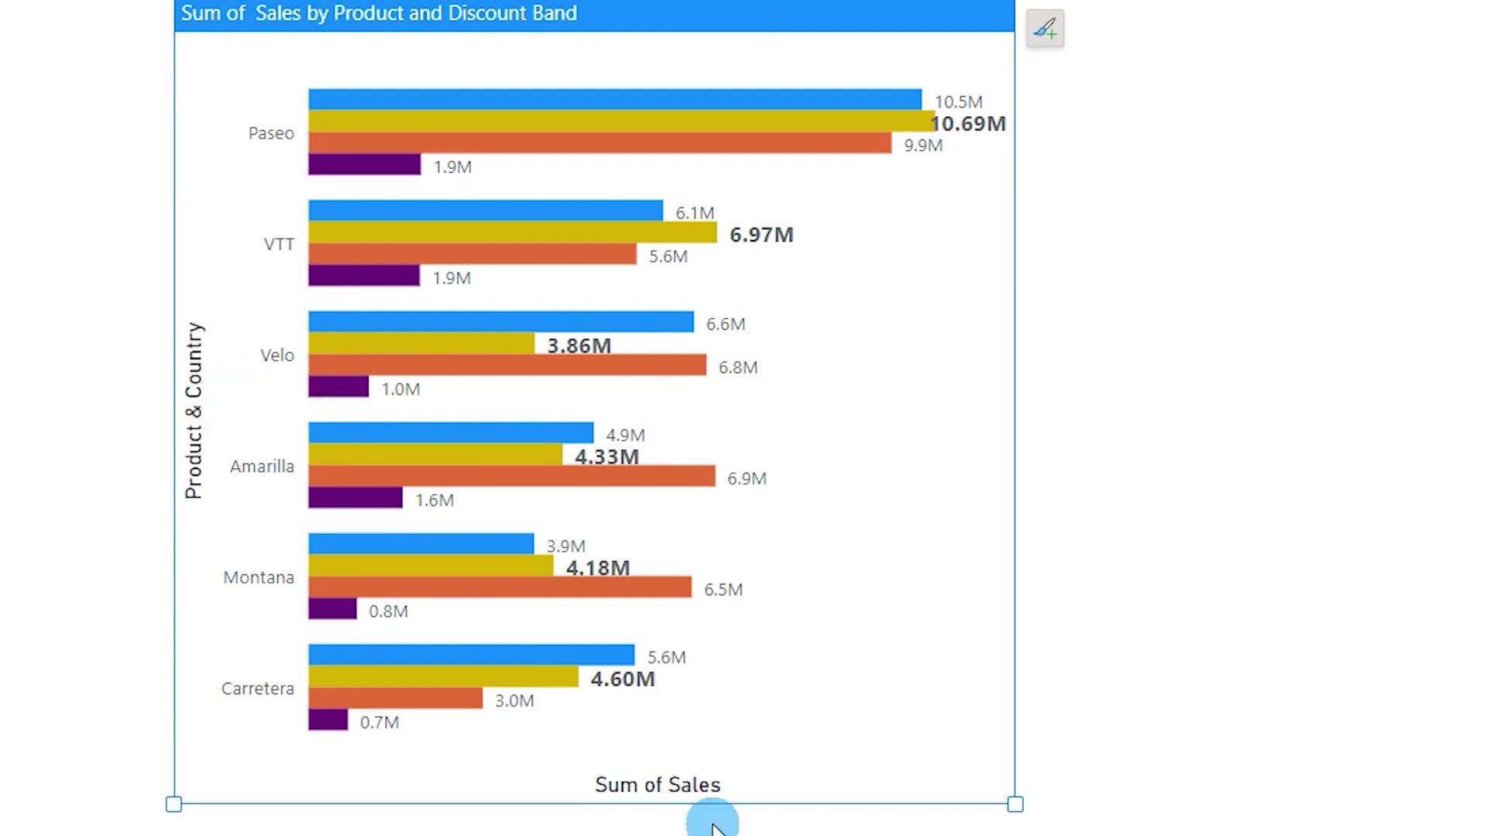
Step: Rename the horizontal axis title from 'Sum of Sales' to 'Sales'
{"action": "left_click", "coordinate": [582, 782]}
{"action": "double_click", "coordinate": [681, 789]}
{"action": "type", "text": "Sales"}
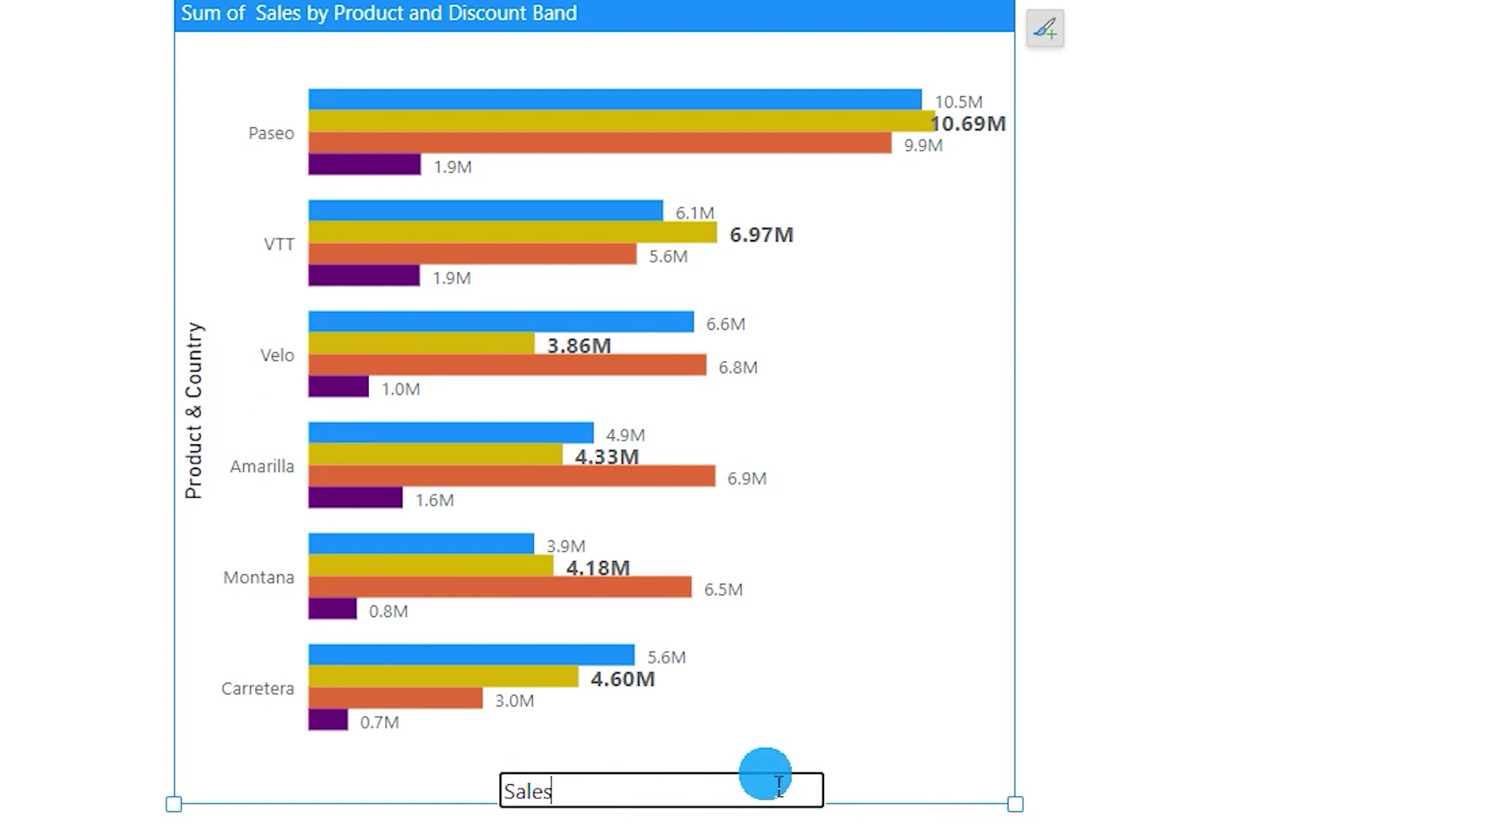
{"action": "key", "text": "Return"}
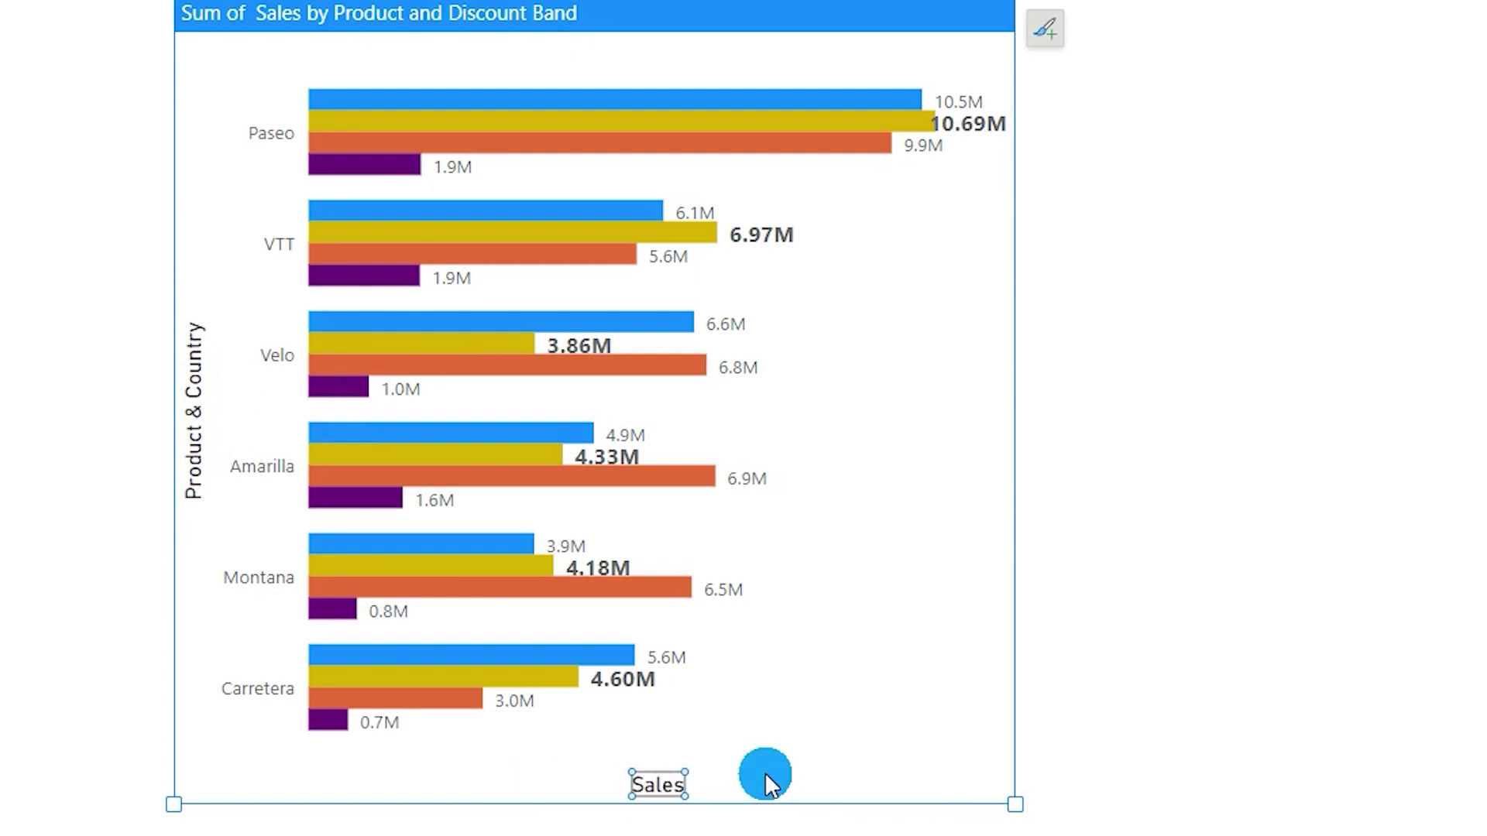
{"action": "left_click", "coordinate": [766, 776]}
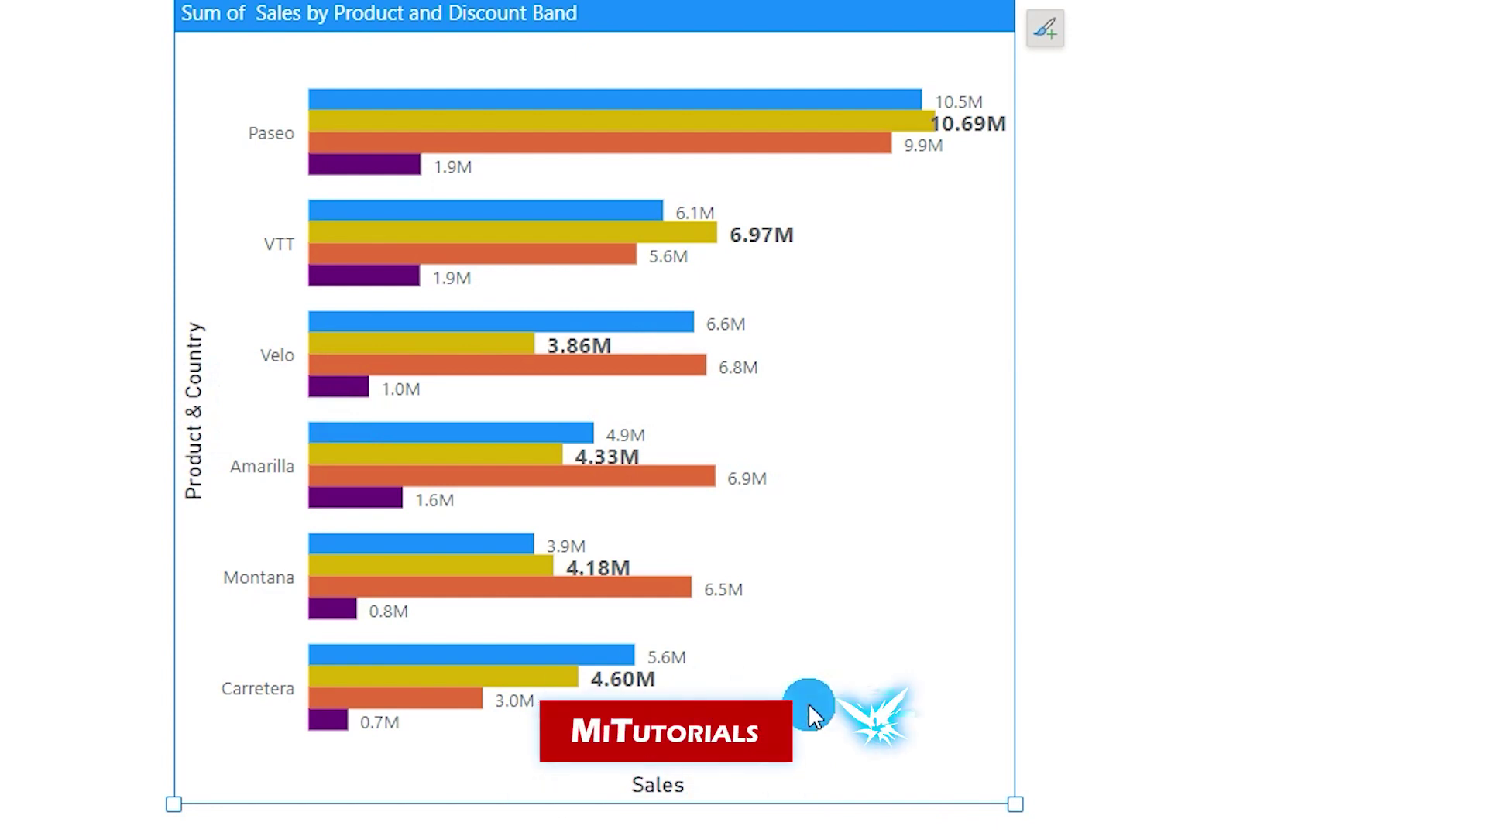
{"action": "left_click", "coordinate": [1346, 472]}
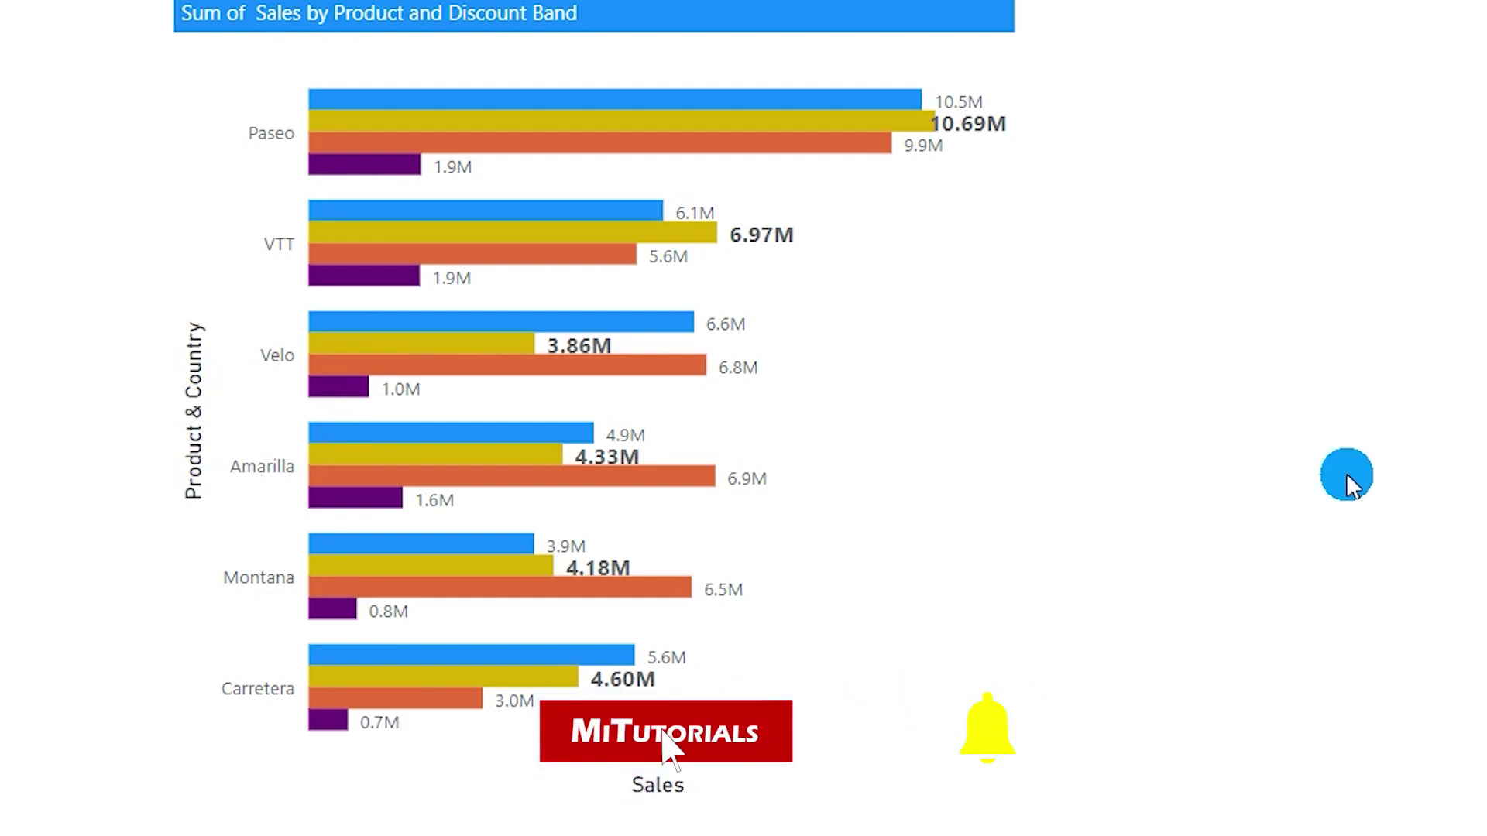